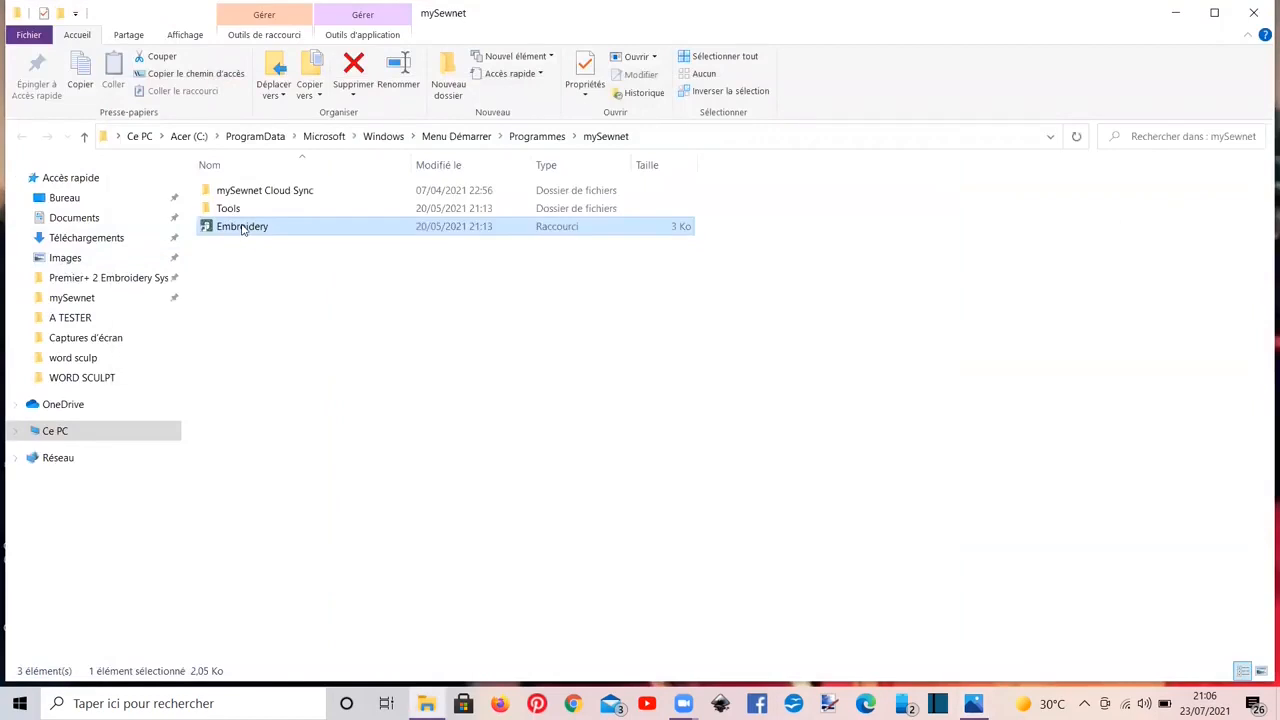
# Launch the Embroidery program and start the Word Sculpt wizard on the blank canvas.
pyautogui.doubleClick(242, 227)
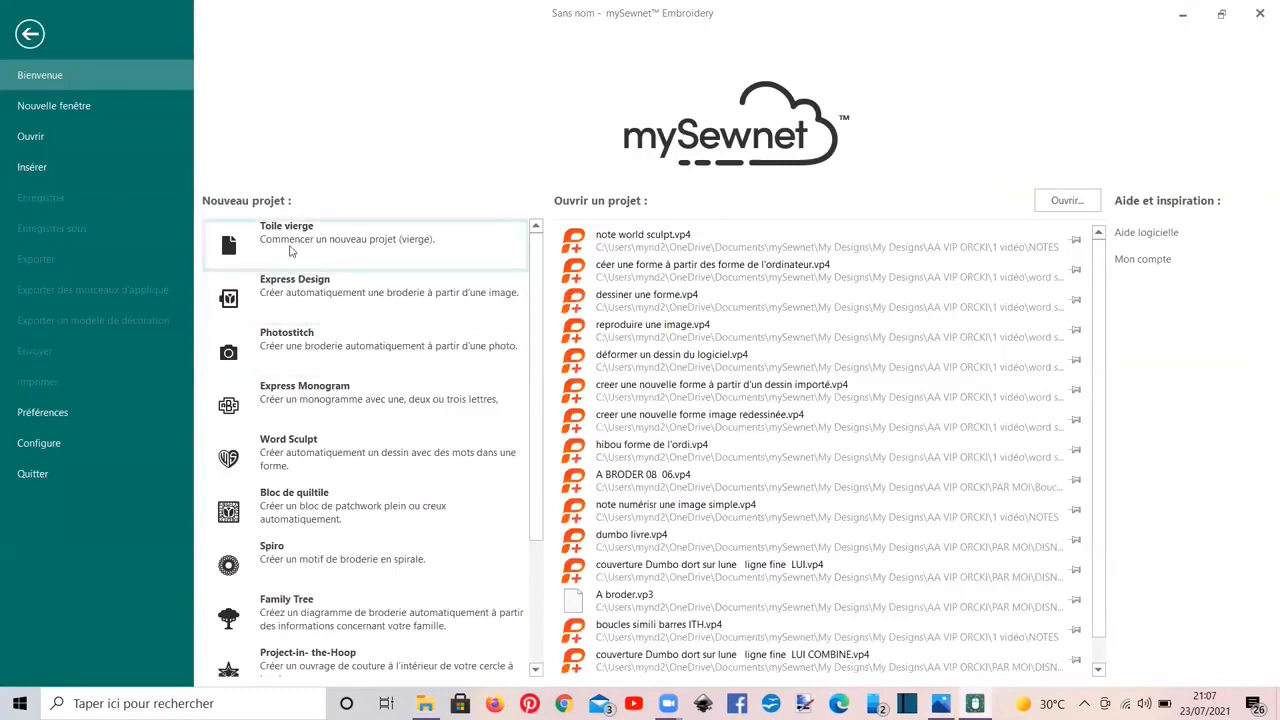
pyautogui.click(303, 453)
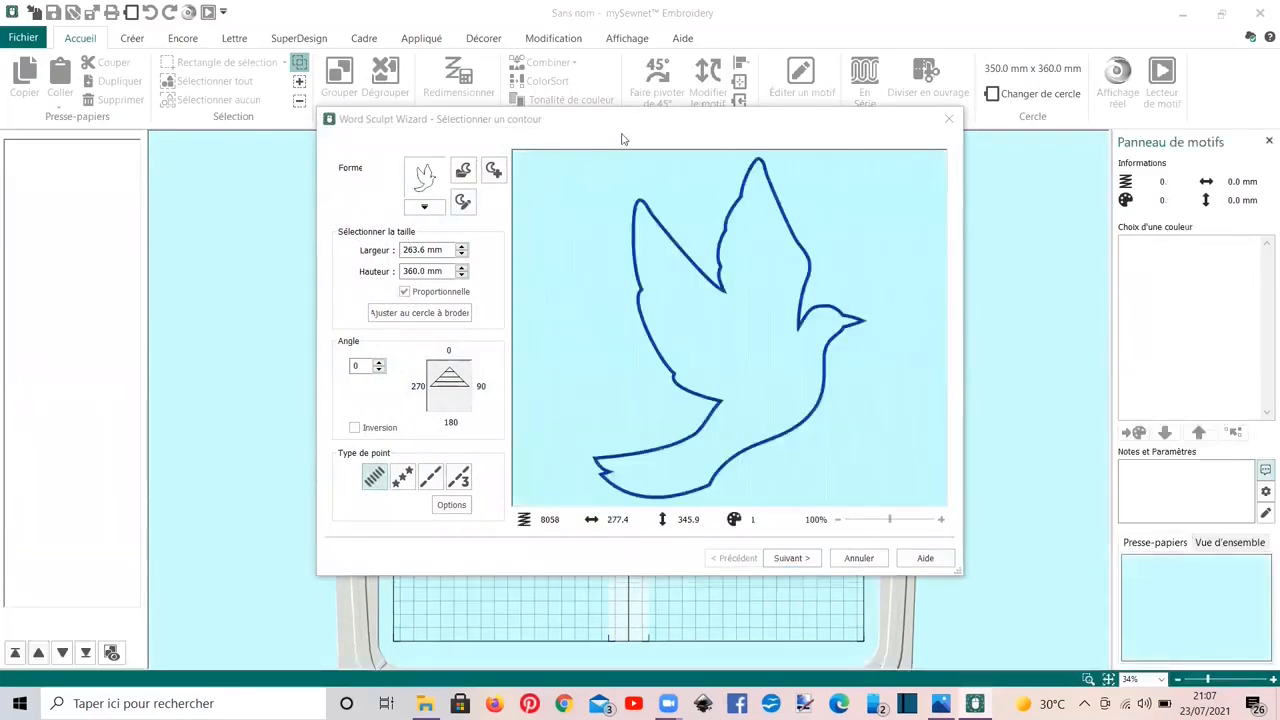
pyautogui.click(950, 121)
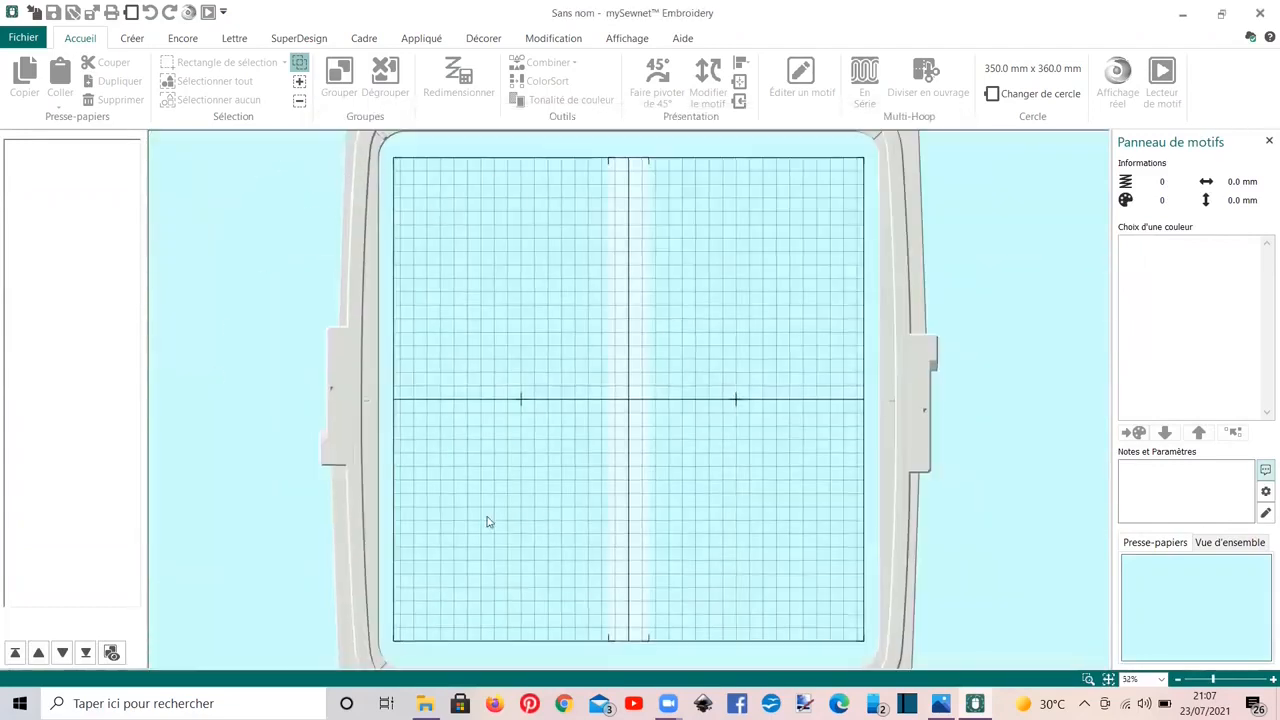
pyautogui.click(131, 40)
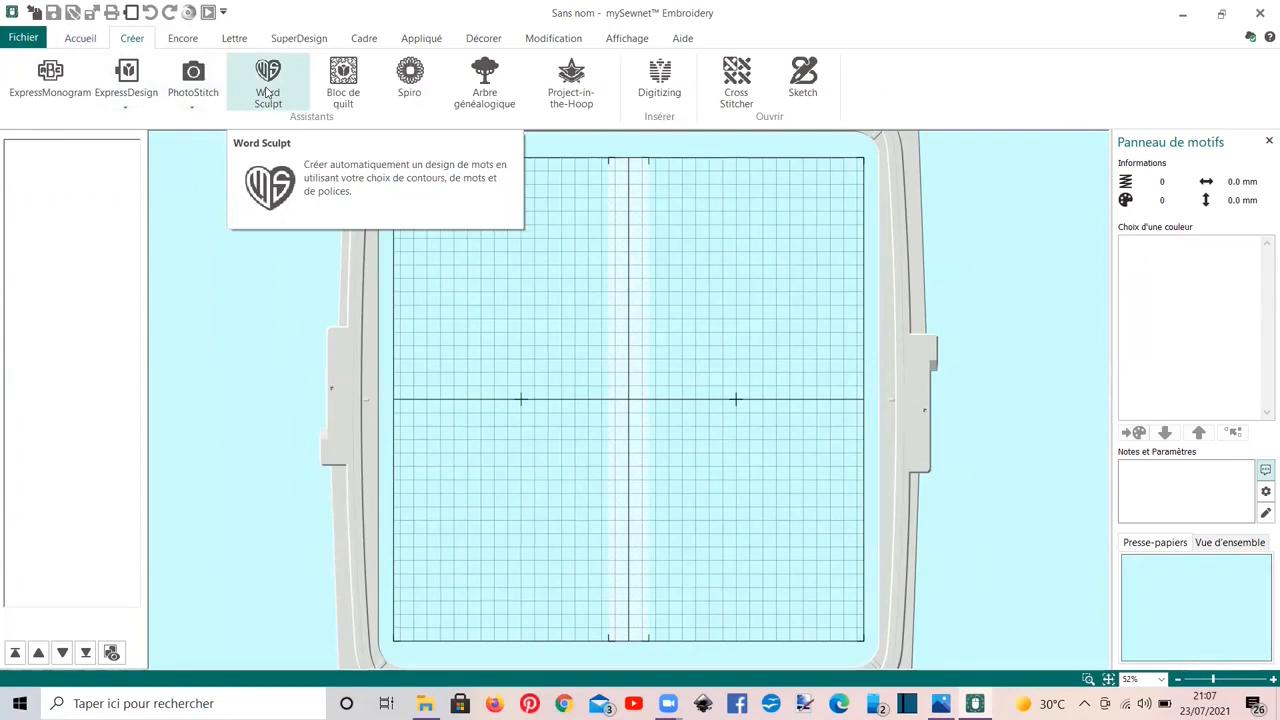
pyautogui.click(266, 89)
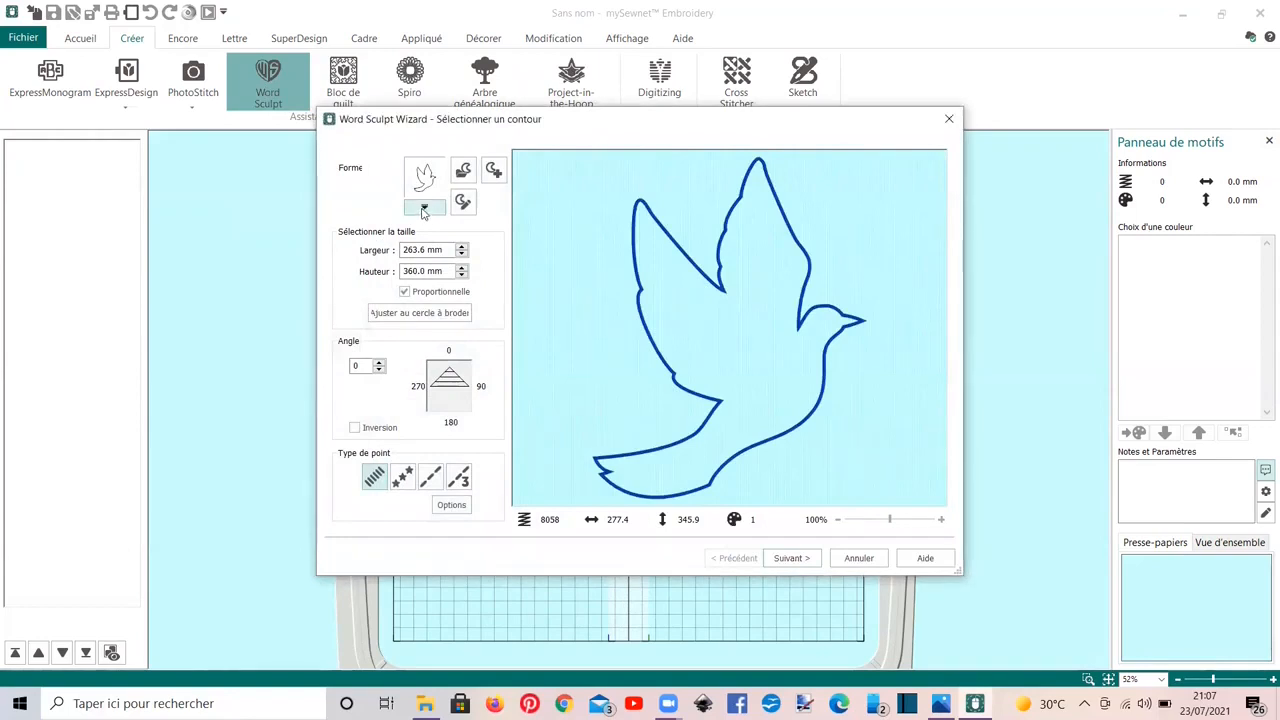
# Fit the outline to the 120mm x 120mm creative 120 Square Hoop.
pyautogui.click(431, 317)
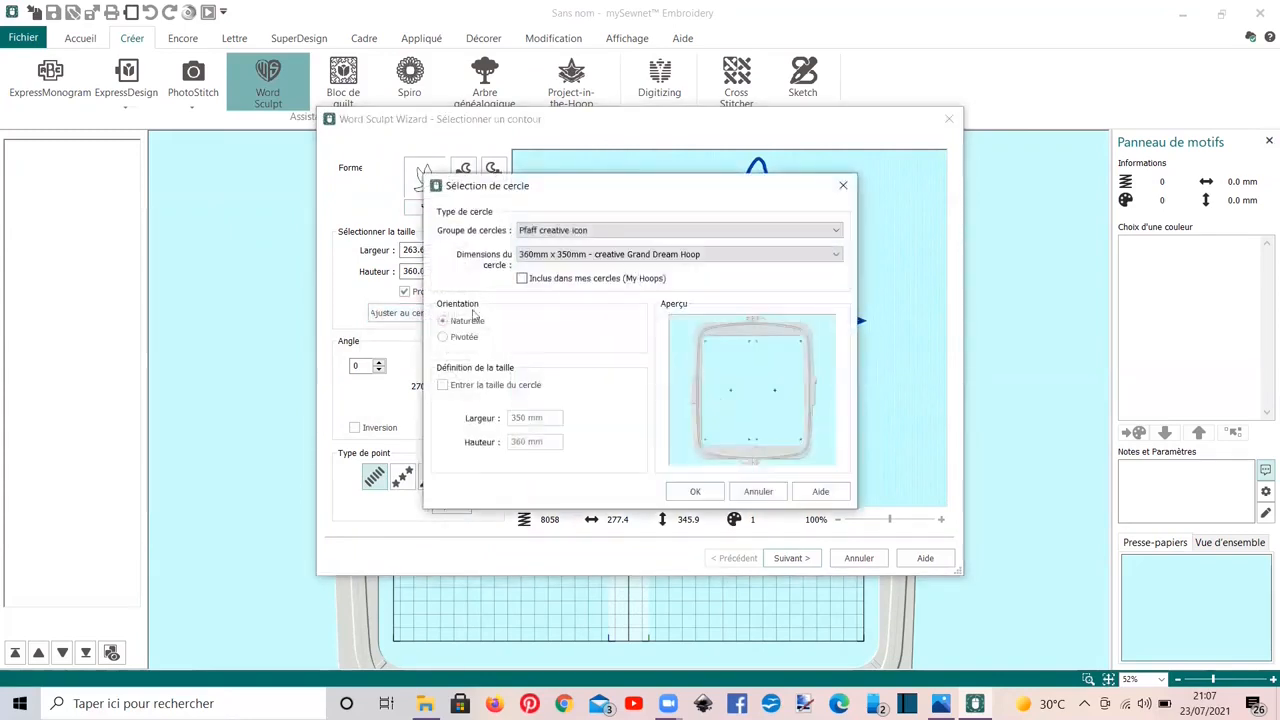
pyautogui.click(535, 257)
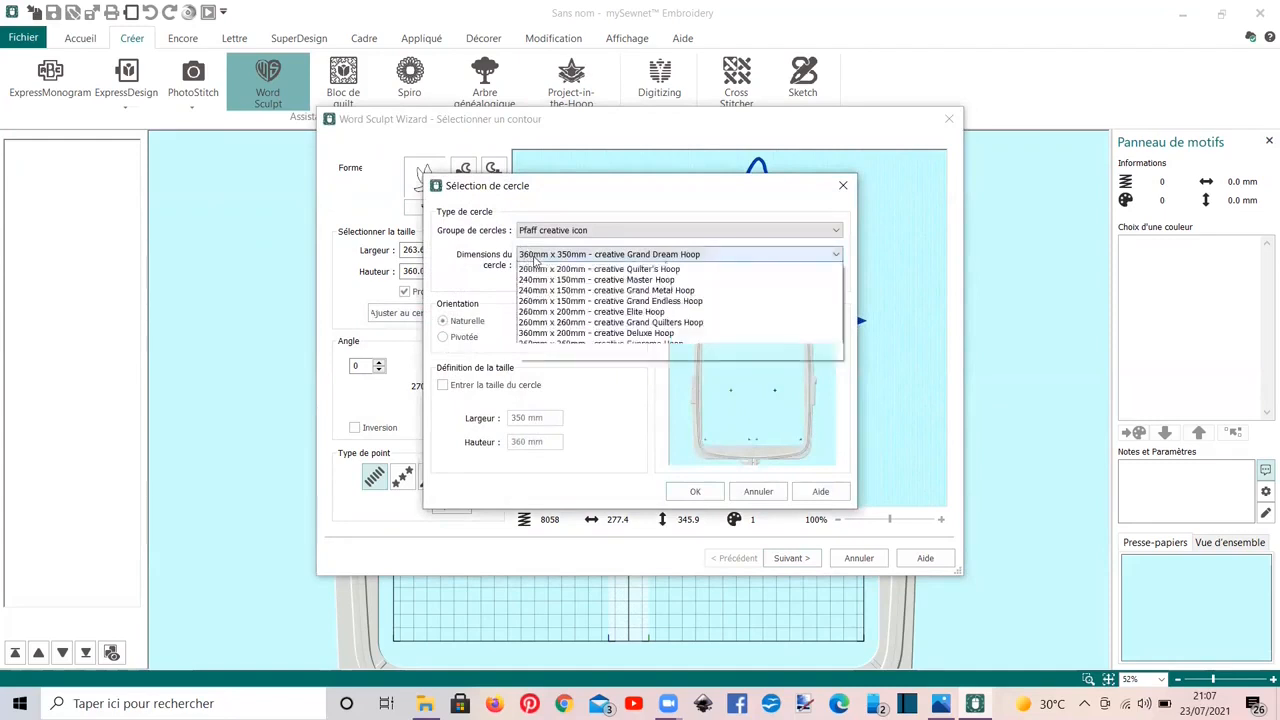
pyautogui.click(541, 290)
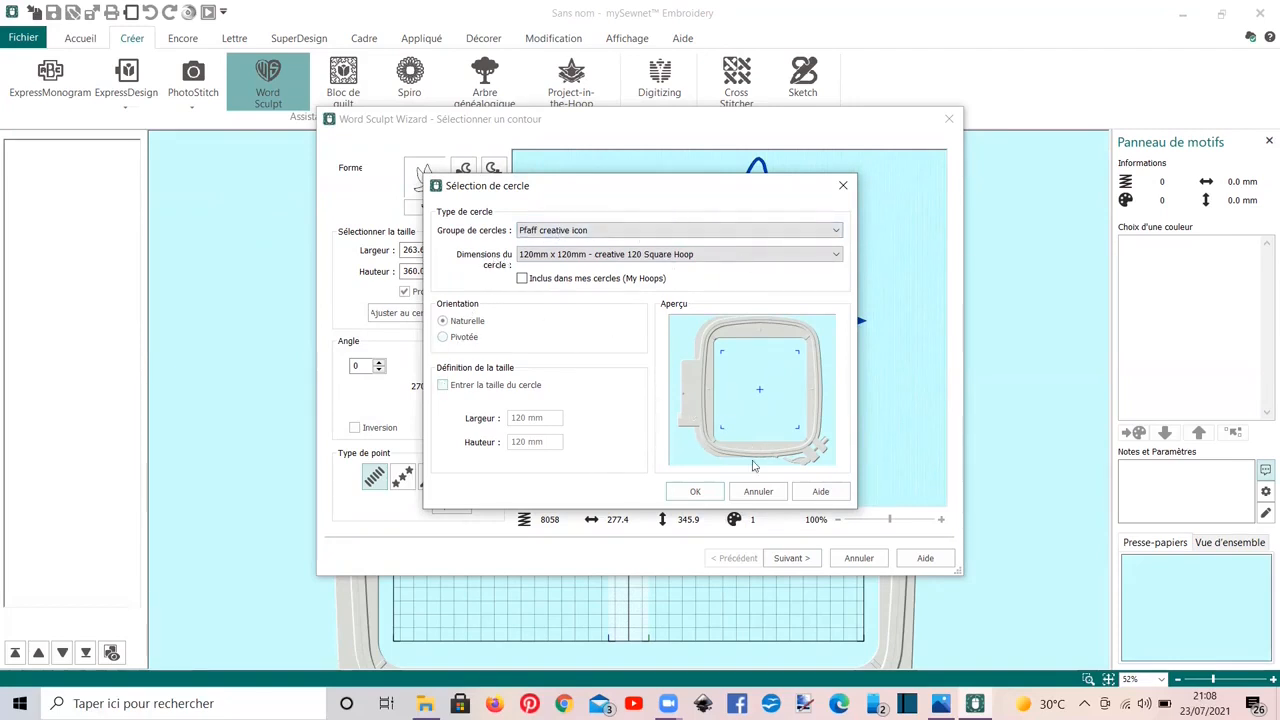
pyautogui.click(690, 491)
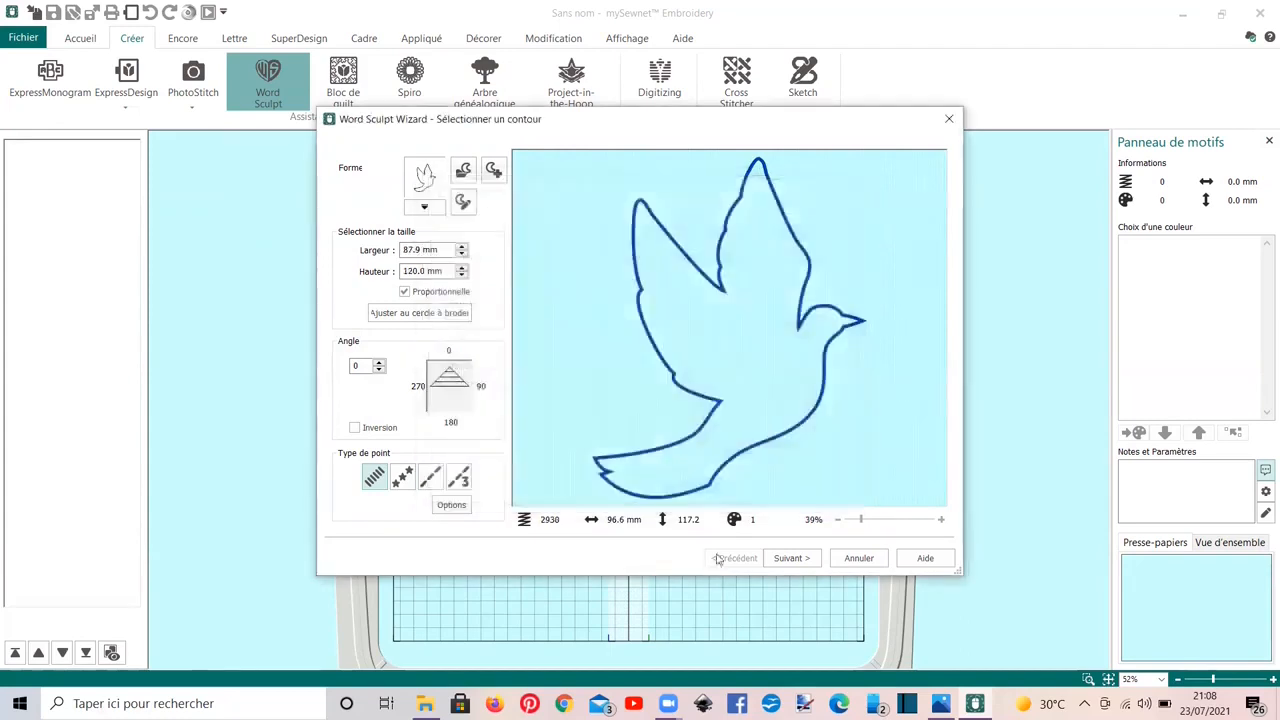
# Browse the outline shapes, keep the dove, set its angle to 12 degrees and mirror it with Inversion.
pyautogui.click(425, 208)
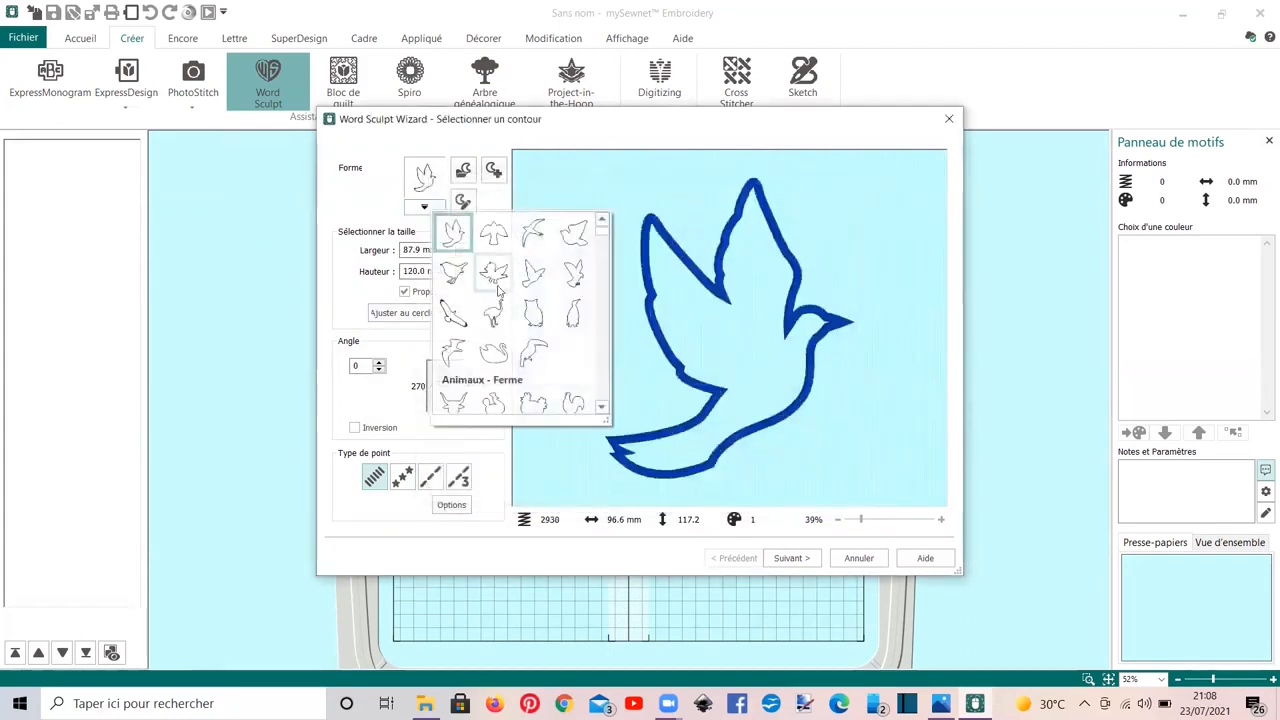
pyautogui.moveTo(601, 232); pyautogui.dragTo(617, 260)
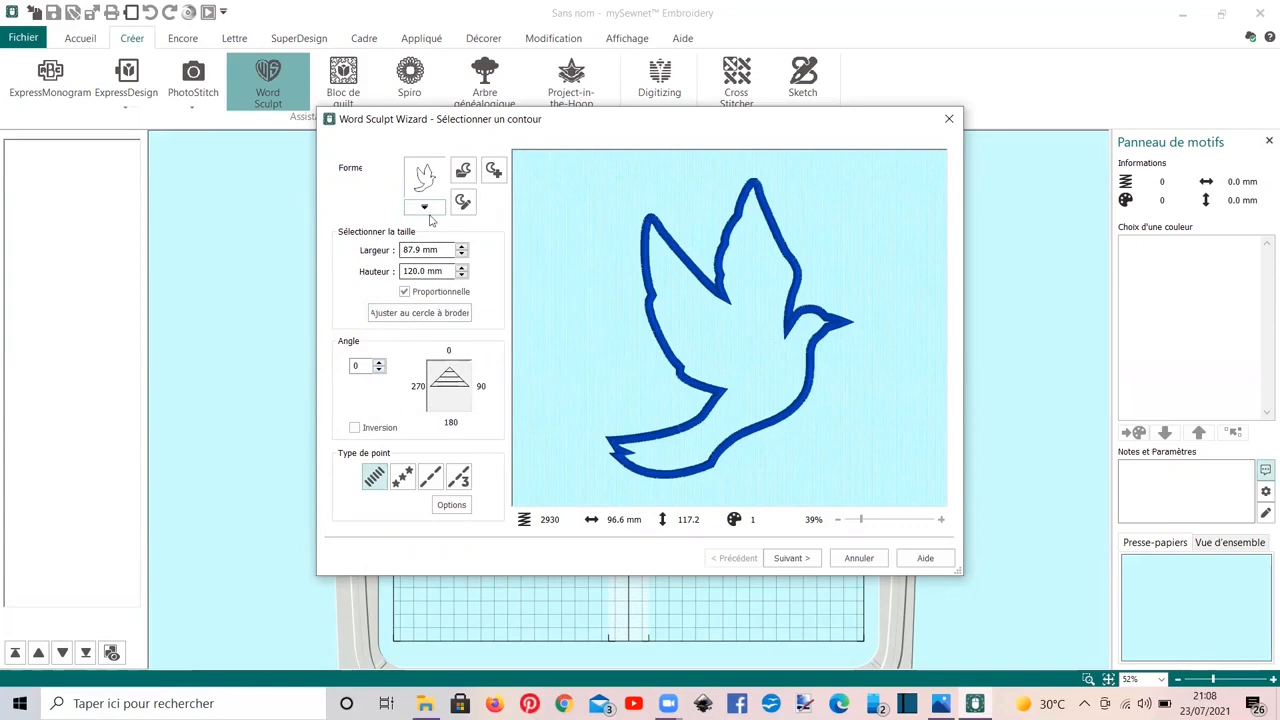
pyautogui.click(379, 364)
pyautogui.click(379, 364)
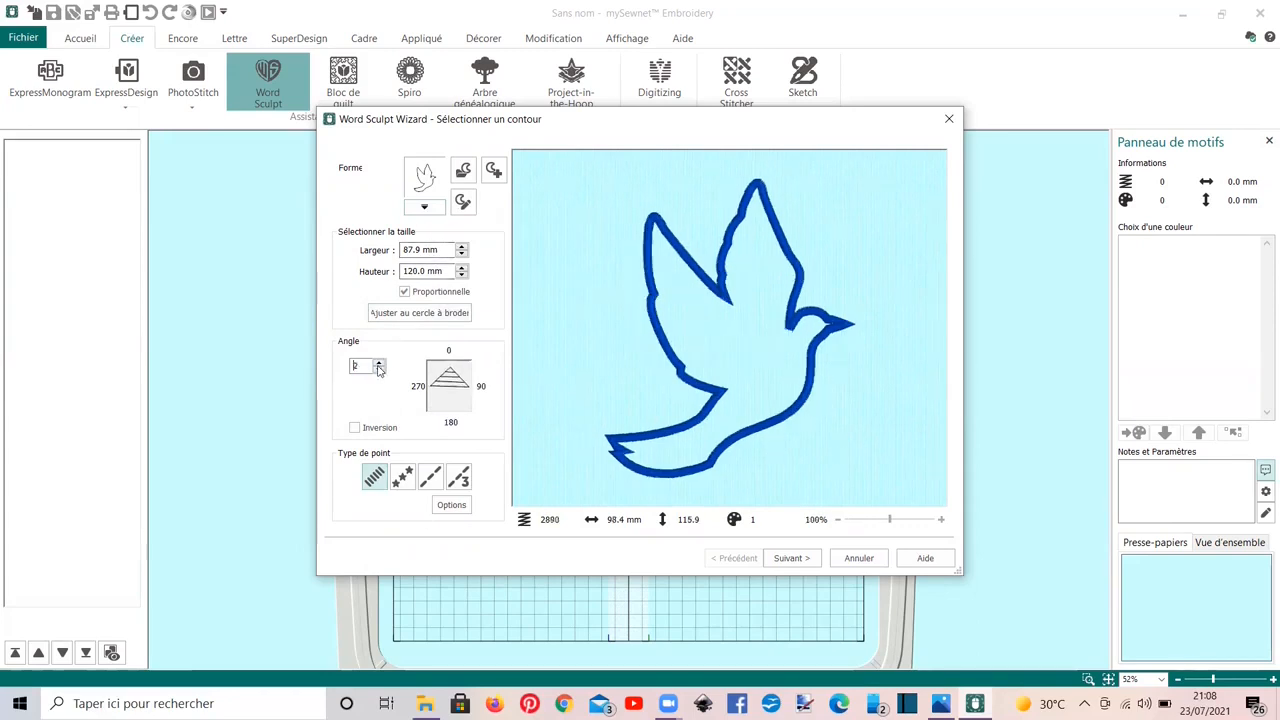
pyautogui.click(379, 364)
pyautogui.click(379, 364)
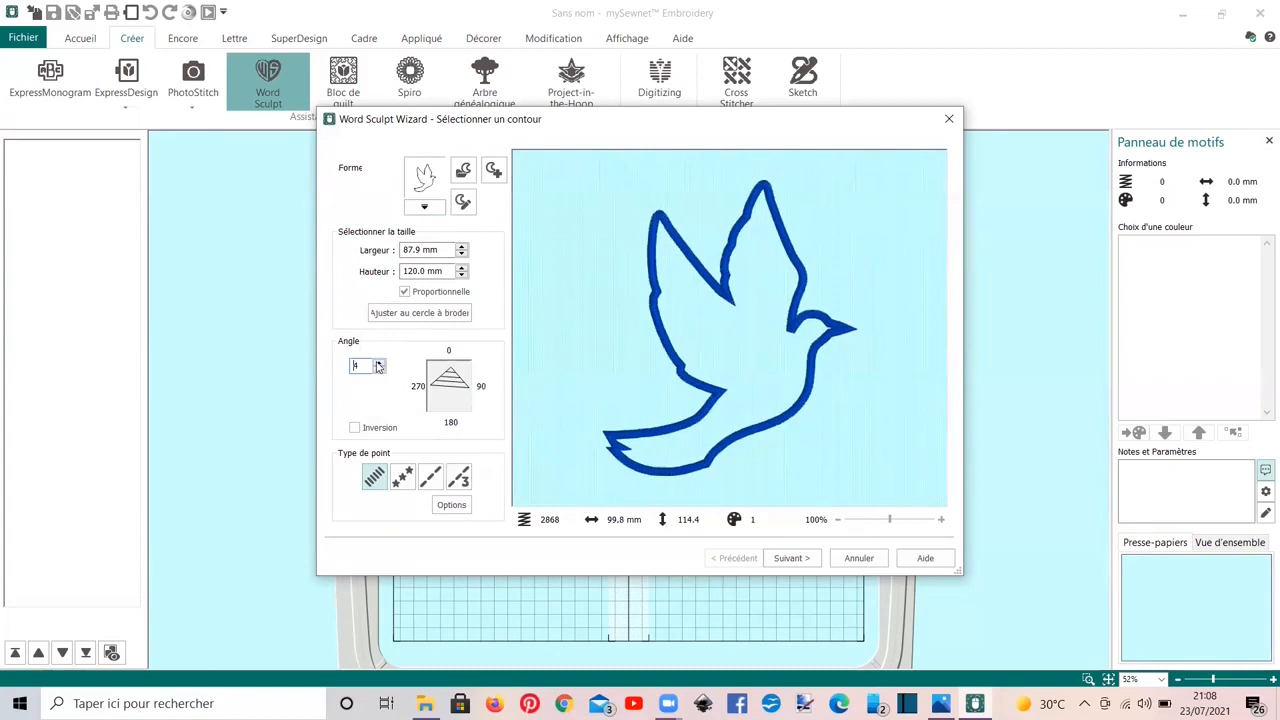
pyautogui.click(379, 364)
pyautogui.click(379, 364)
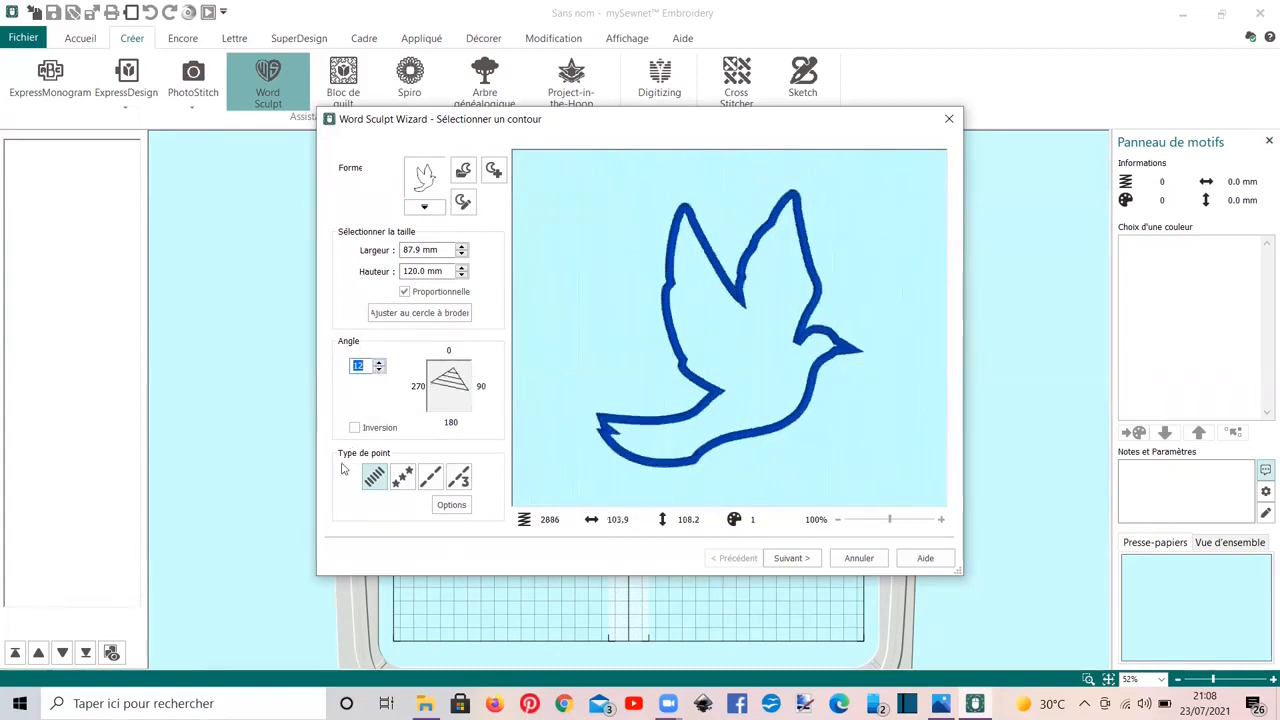
pyautogui.click(354, 429)
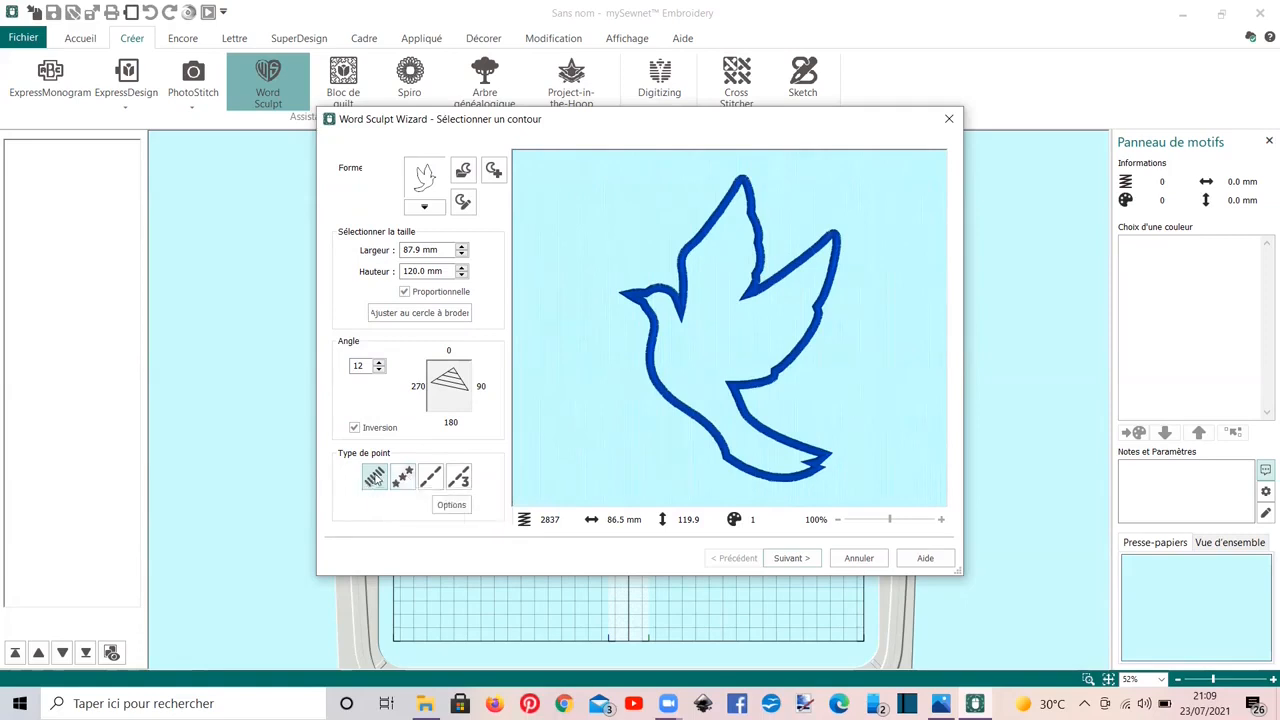
# Set the width of the outline's satin line to 2.3 mm.
pyautogui.click(450, 506)
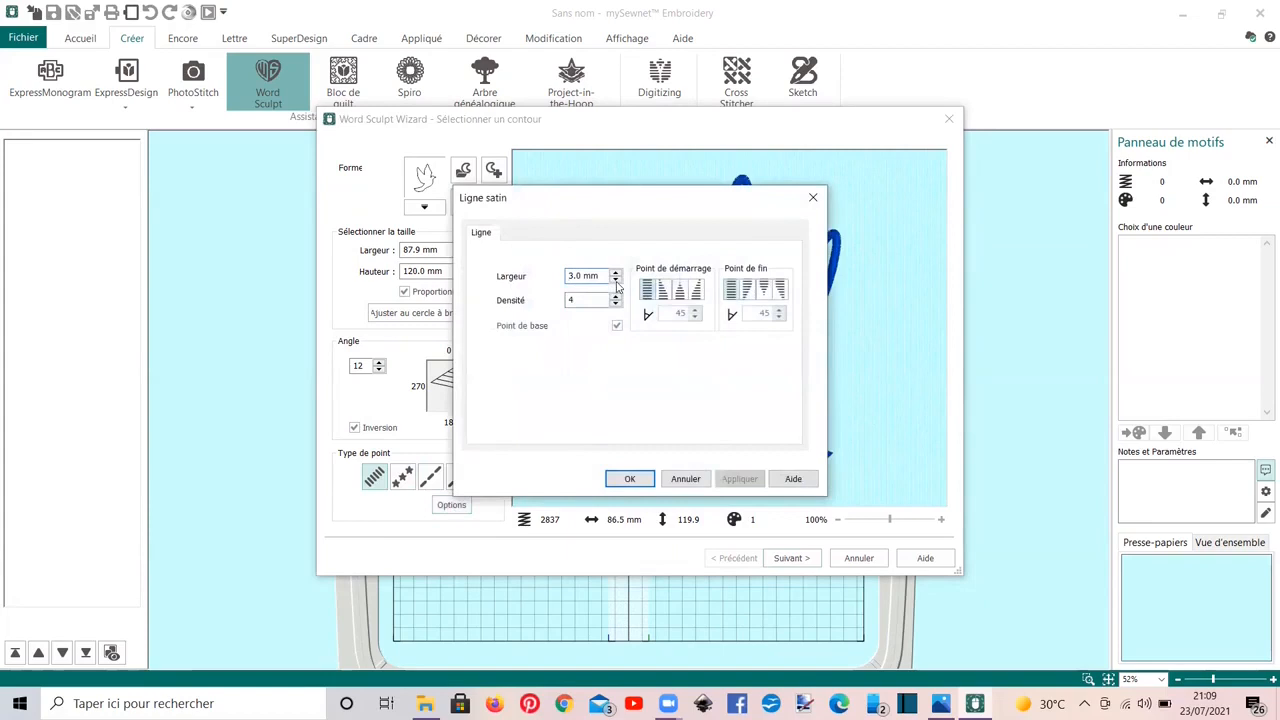
pyautogui.click(616, 281)
pyautogui.click(616, 281)
pyautogui.click(616, 281)
pyautogui.click(617, 274)
pyautogui.click(617, 274)
pyautogui.click(617, 274)
pyautogui.click(617, 274)
pyautogui.click(617, 274)
pyautogui.click(617, 274)
pyautogui.click(617, 274)
pyautogui.click(617, 274)
pyautogui.moveTo(581, 278); pyautogui.dragTo(567, 280)
pyautogui.write('2.3')
pyautogui.click(627, 479)
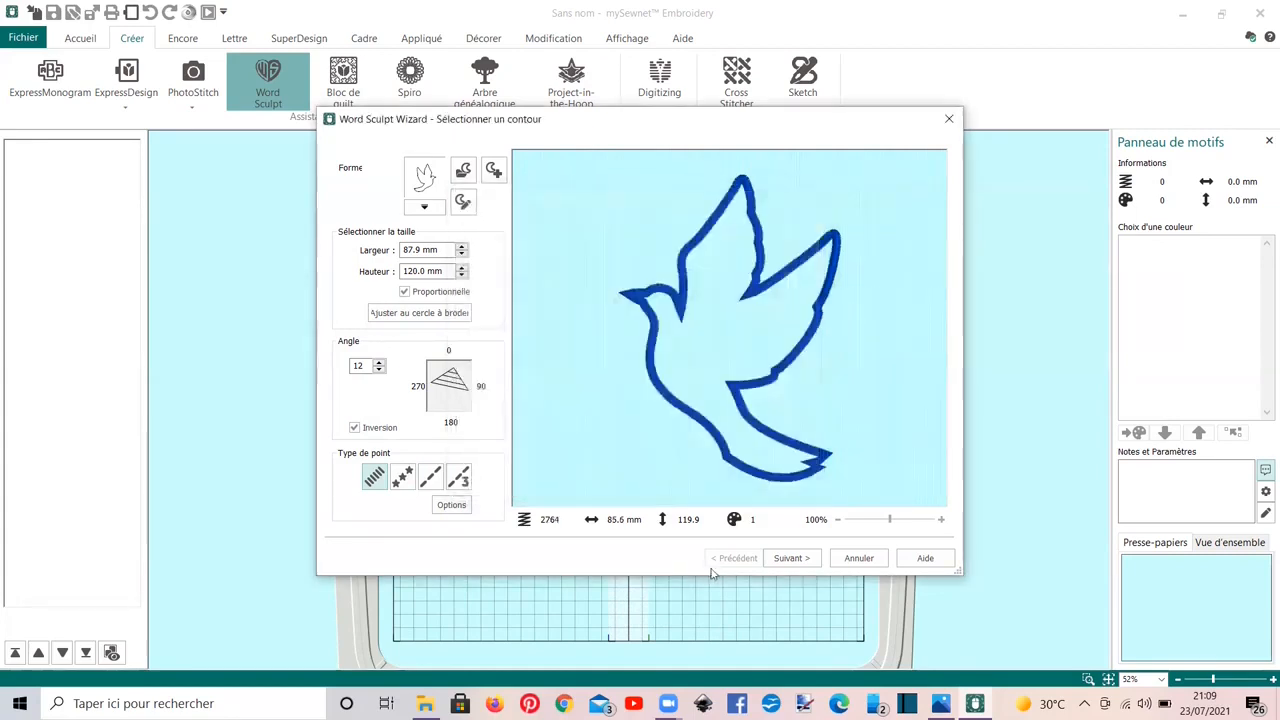
# Select the turtle as the outline shape and open it for editing in mySewnet Draw & Paint.
pyautogui.click(787, 560)
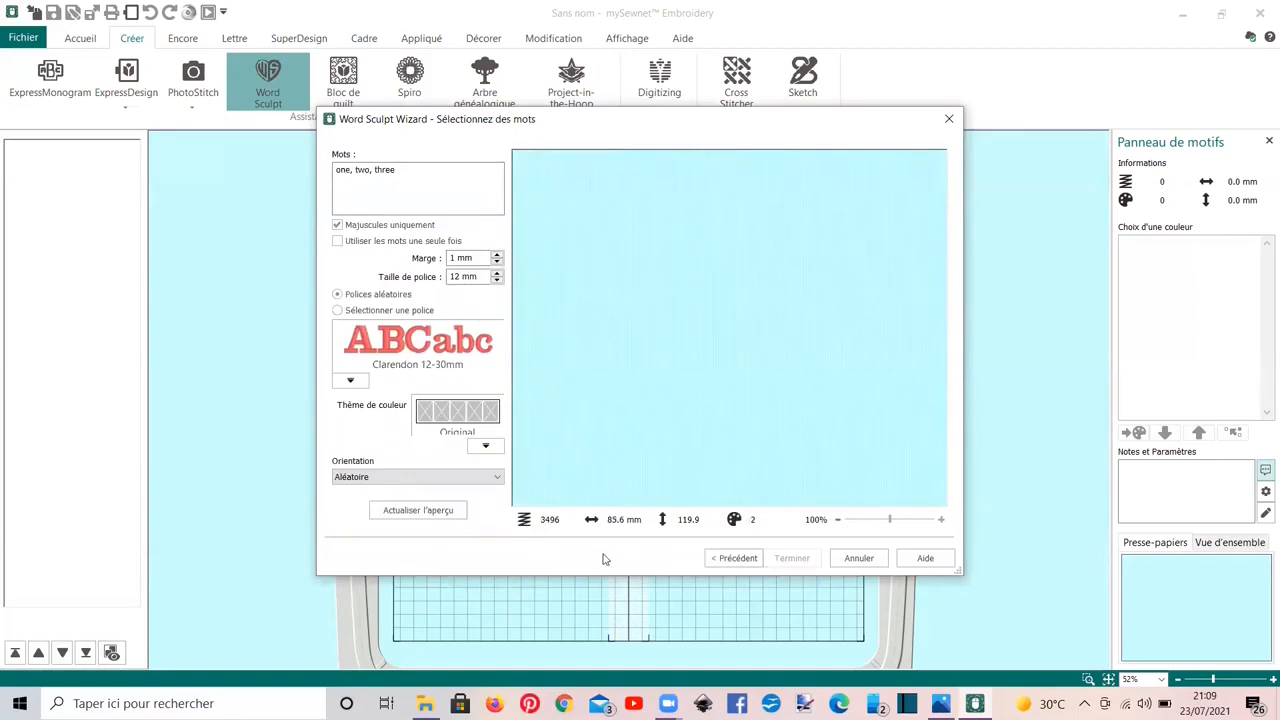
pyautogui.click(737, 558)
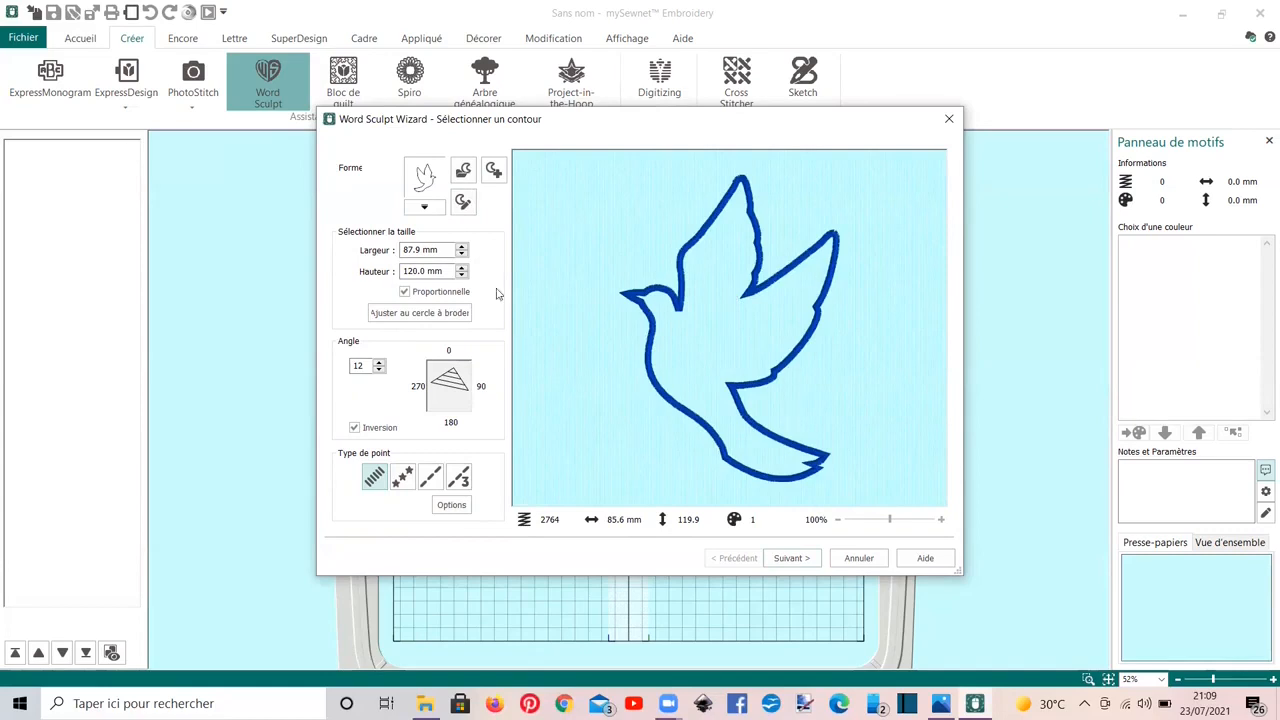
pyautogui.click(425, 209)
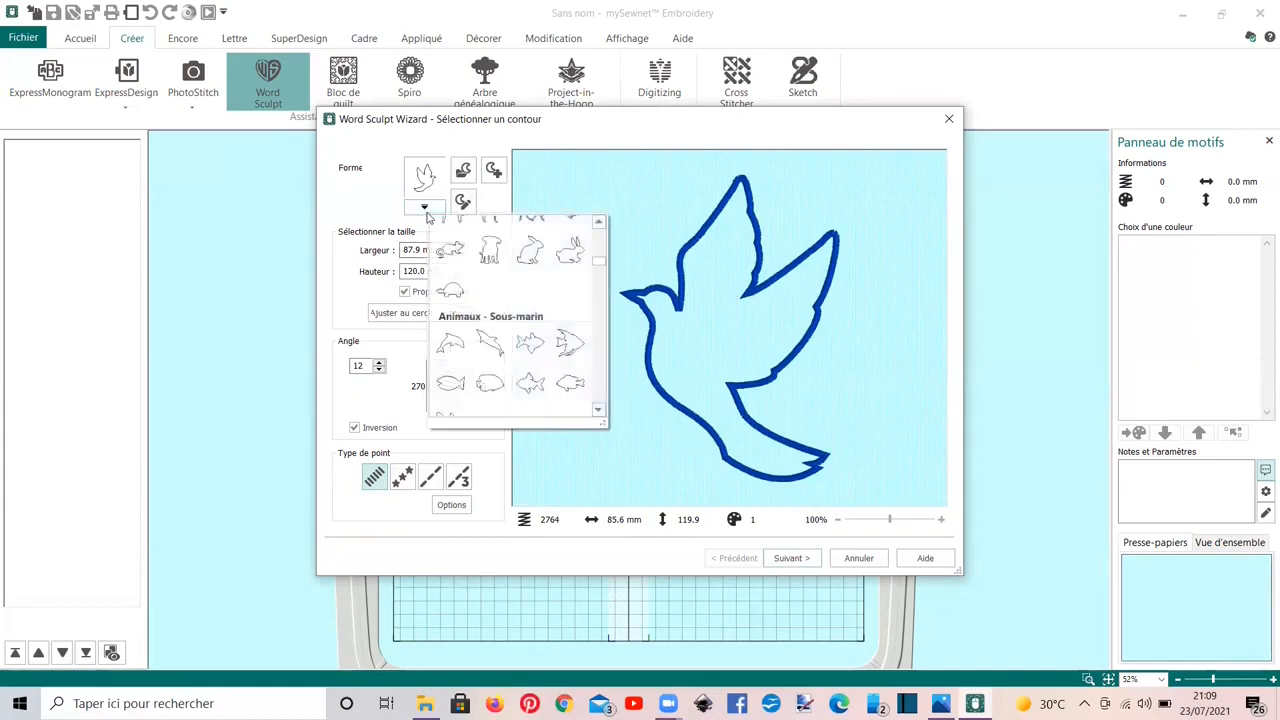
pyautogui.click(453, 293)
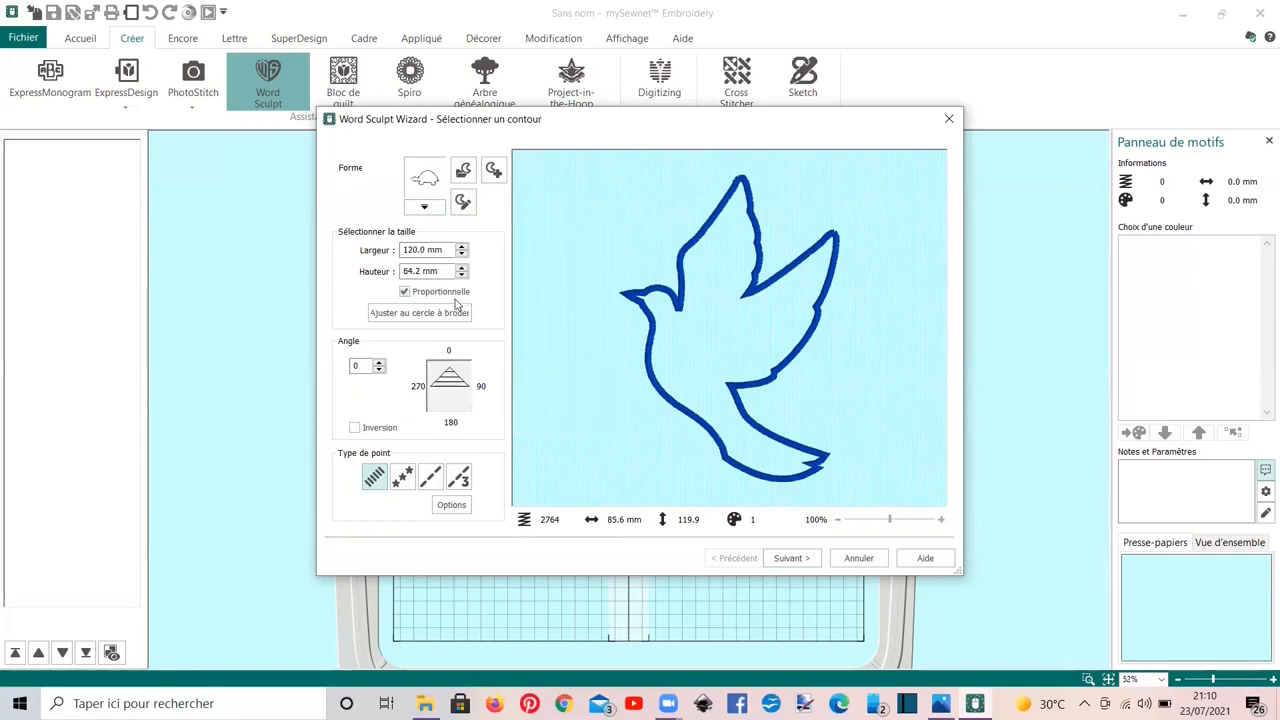
pyautogui.click(463, 205)
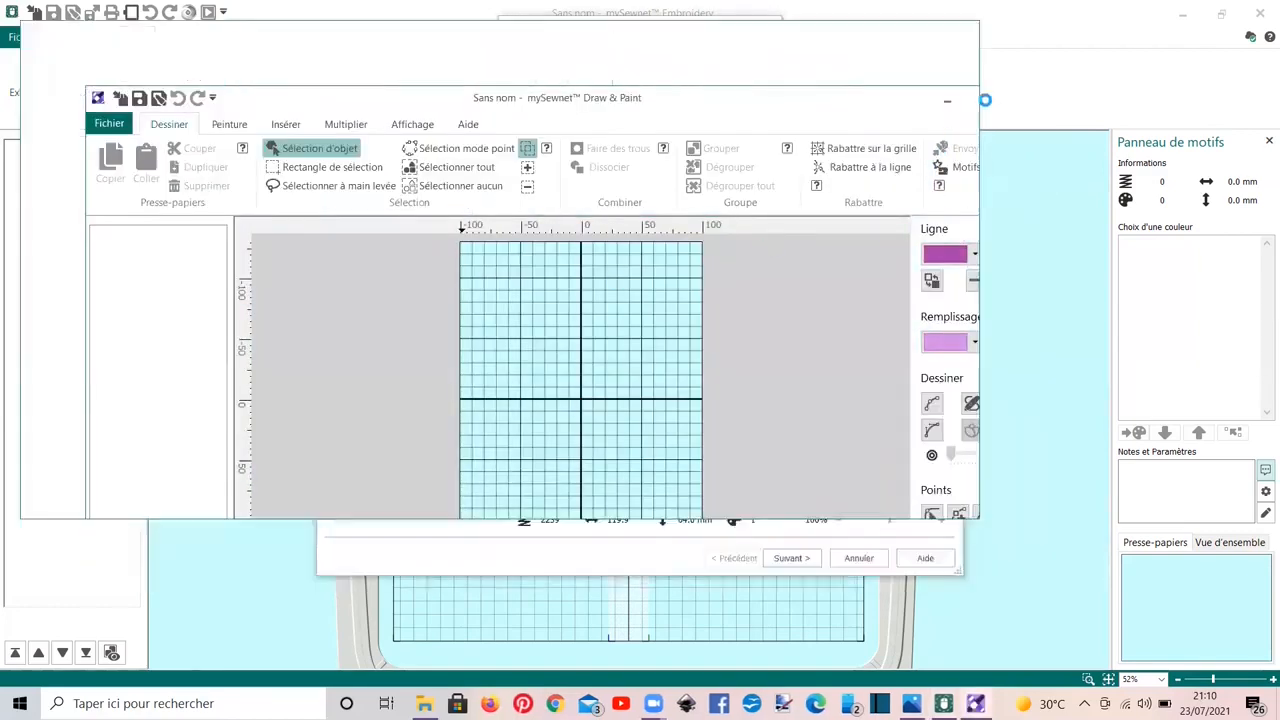
pyautogui.click(985, 100)
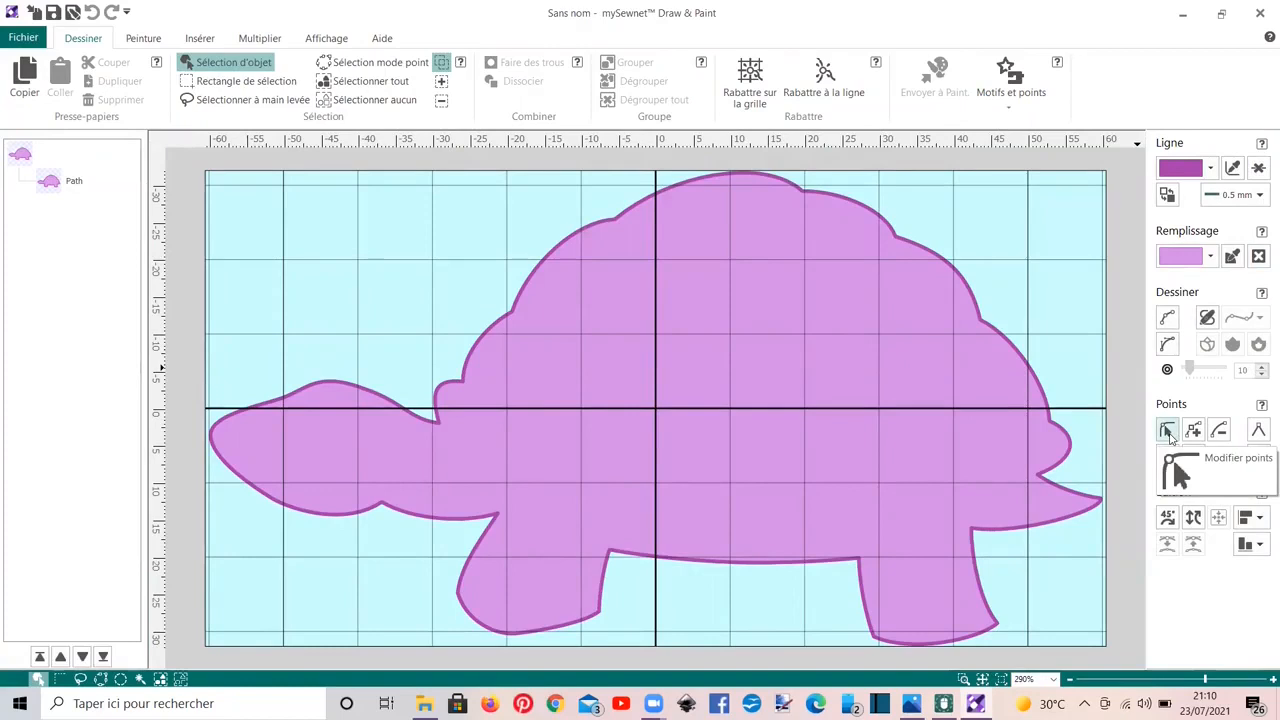
# Show the turtle path's editable points and convert its Bezier curves to a line of simple points without handles.
pyautogui.click(1168, 431)
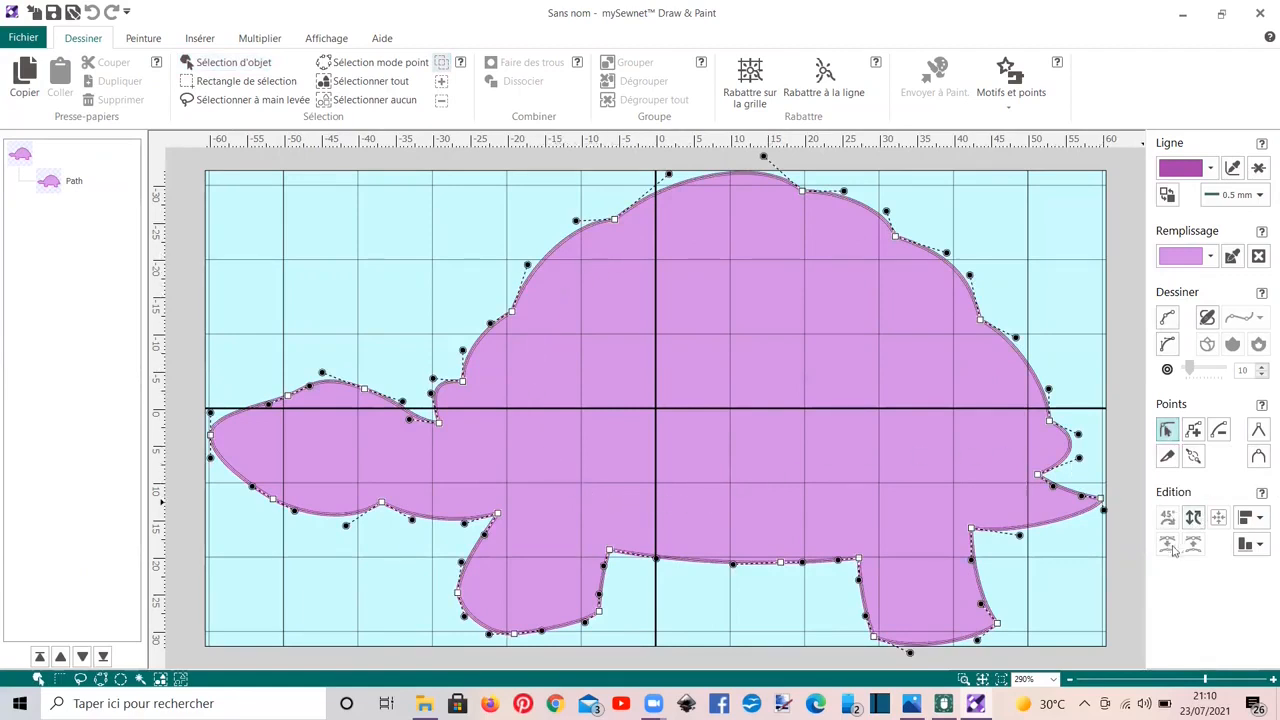
pyautogui.click(1041, 514)
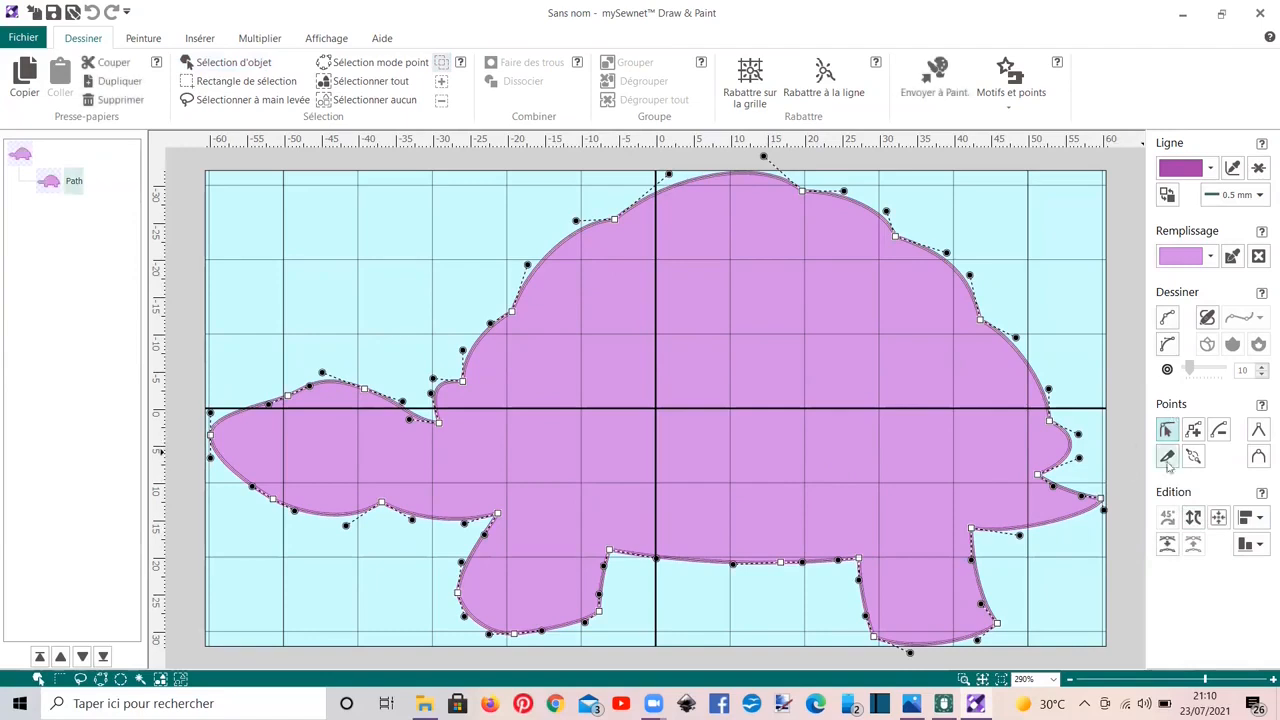
pyautogui.click(1166, 545)
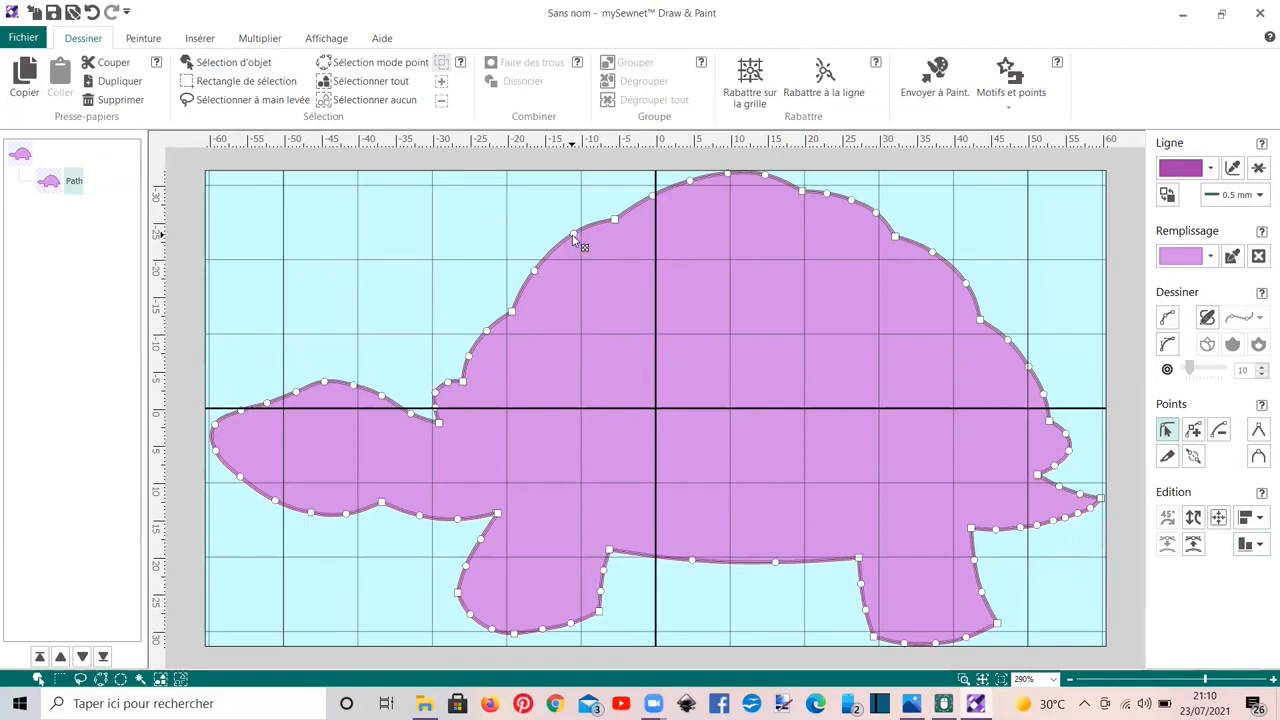
# Pull four points along the top of the turtle's shell inward to form spikes, and delete the extra point beside the third notch.
pyautogui.moveTo(574, 235); pyautogui.dragTo(607, 326)
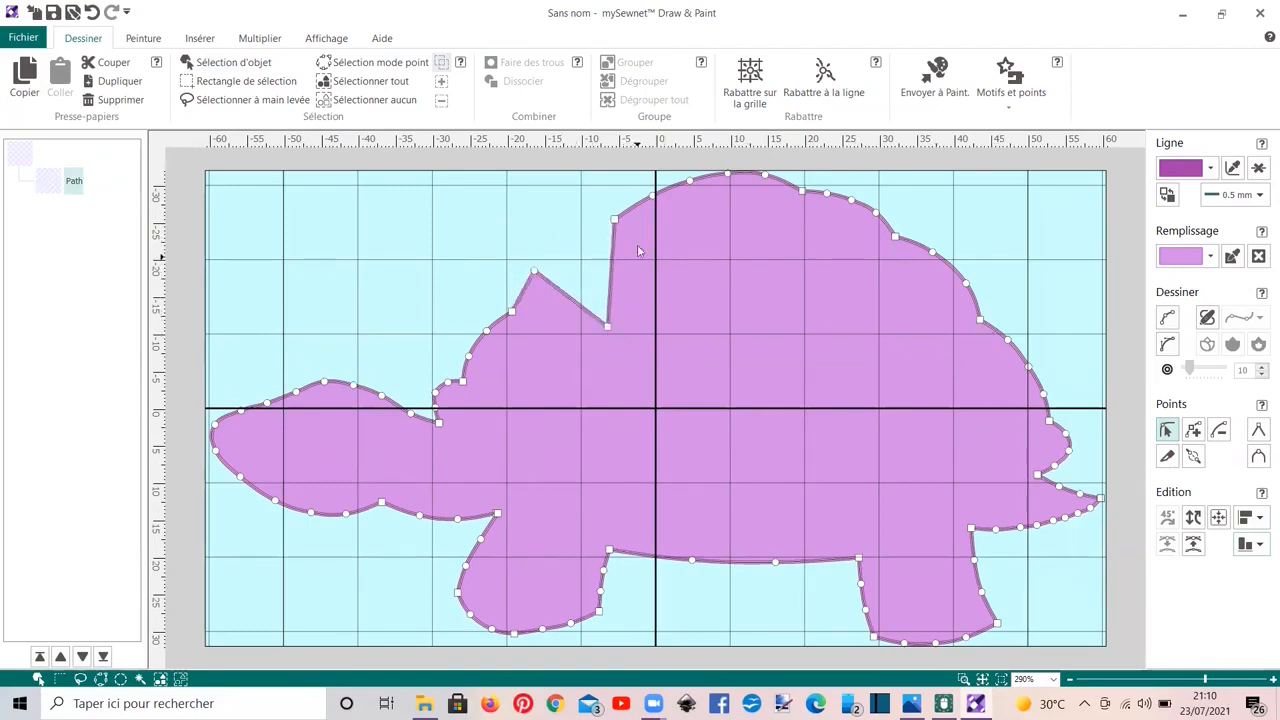
pyautogui.moveTo(654, 197); pyautogui.dragTo(712, 280)
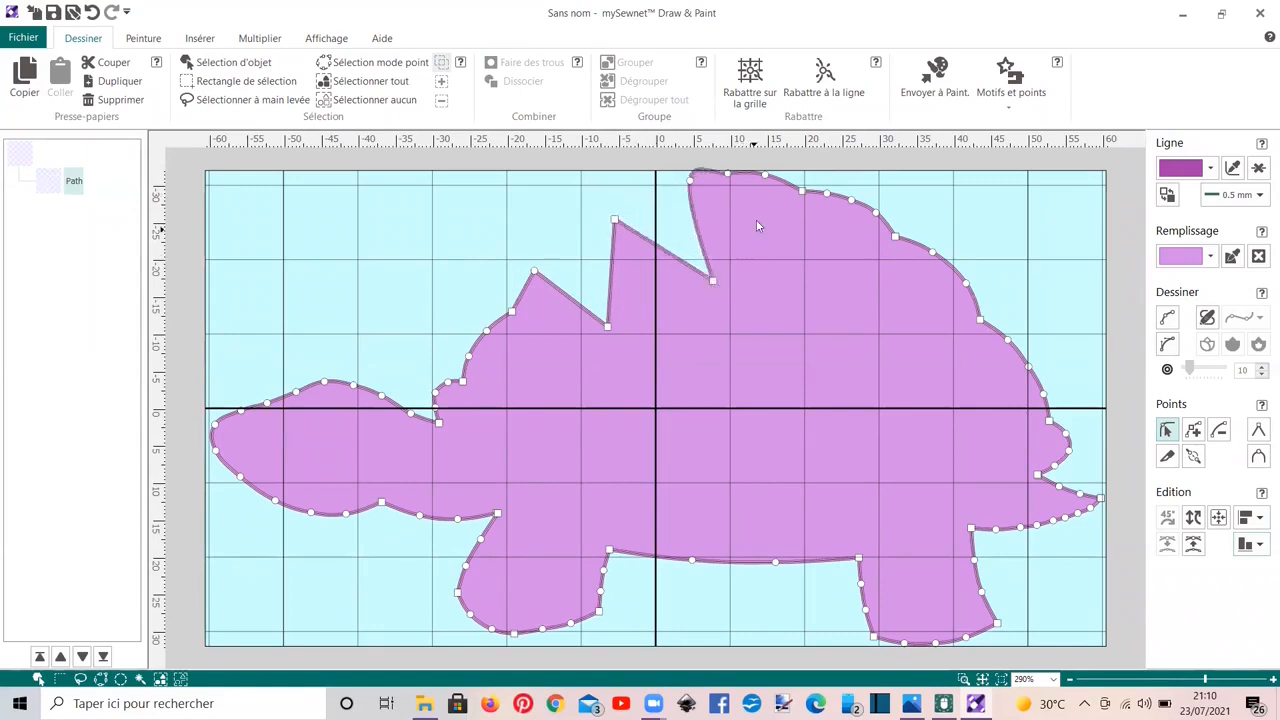
pyautogui.moveTo(767, 179); pyautogui.dragTo(799, 267)
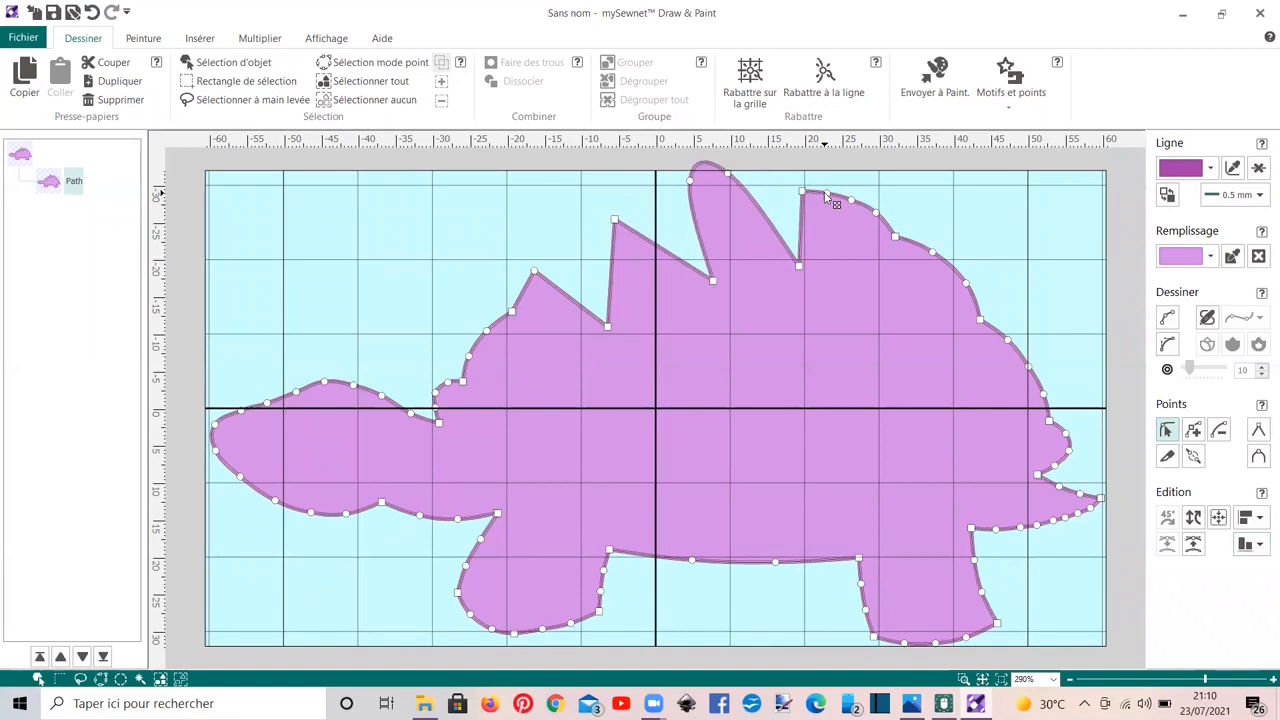
pyautogui.moveTo(849, 203); pyautogui.dragTo(877, 272)
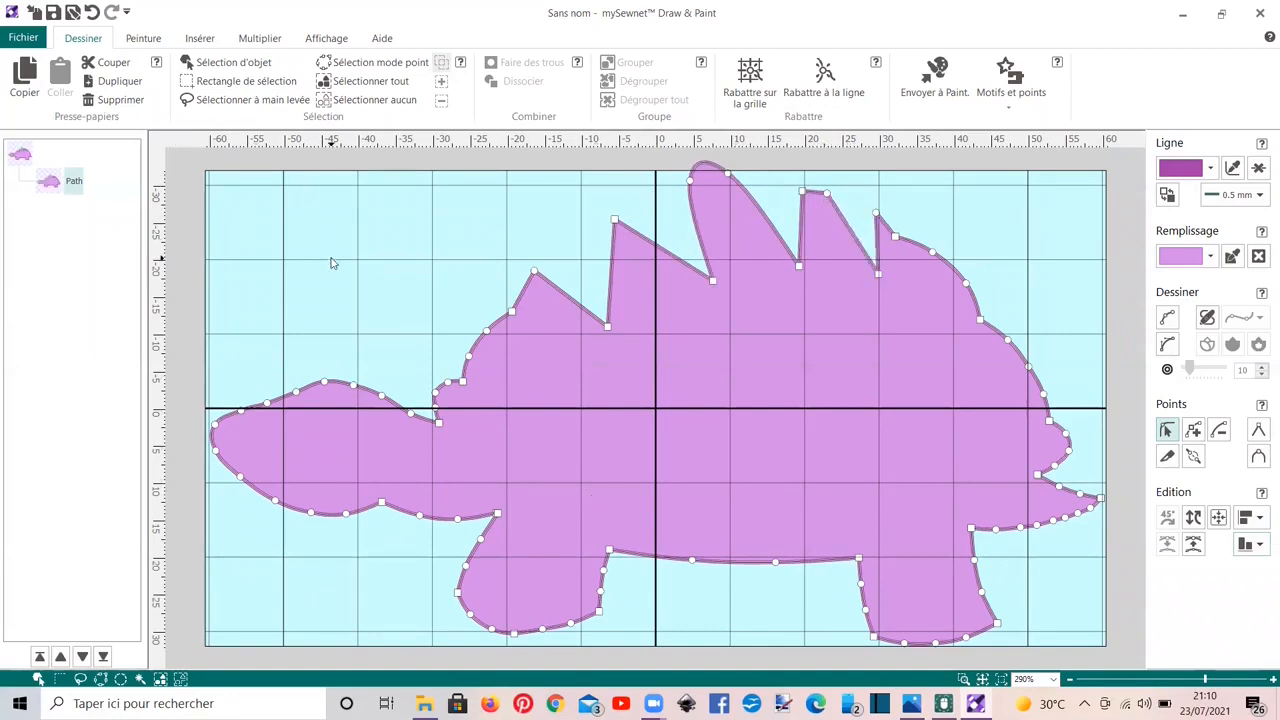
pyautogui.click(1220, 432)
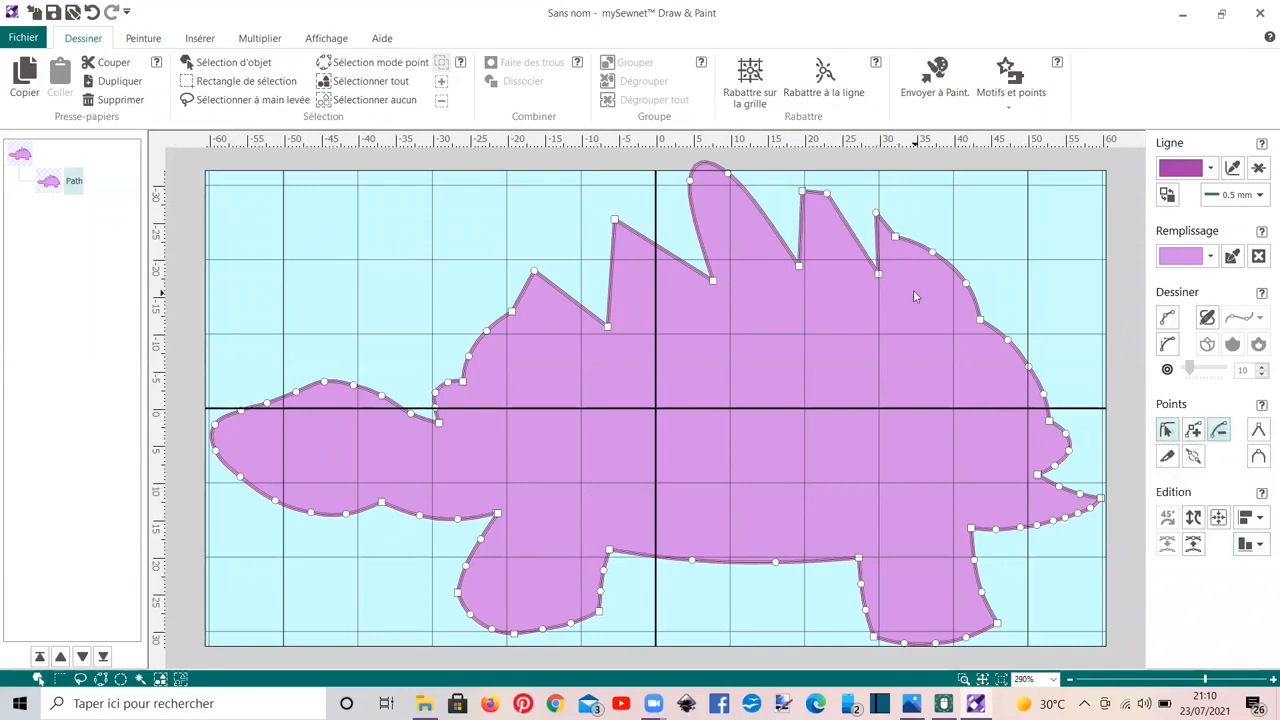
pyautogui.click(826, 194)
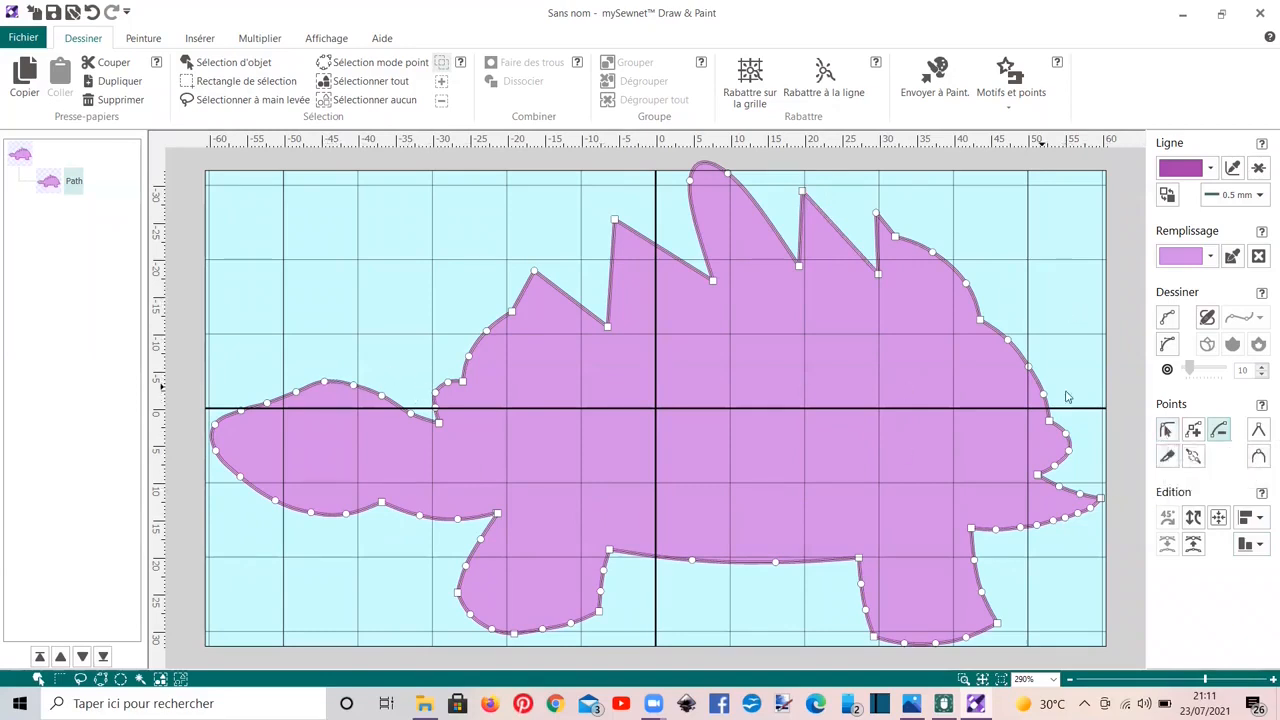
# Pull two points on top of the turtle's head upward to form two pointed spikes.
pyautogui.click(1167, 431)
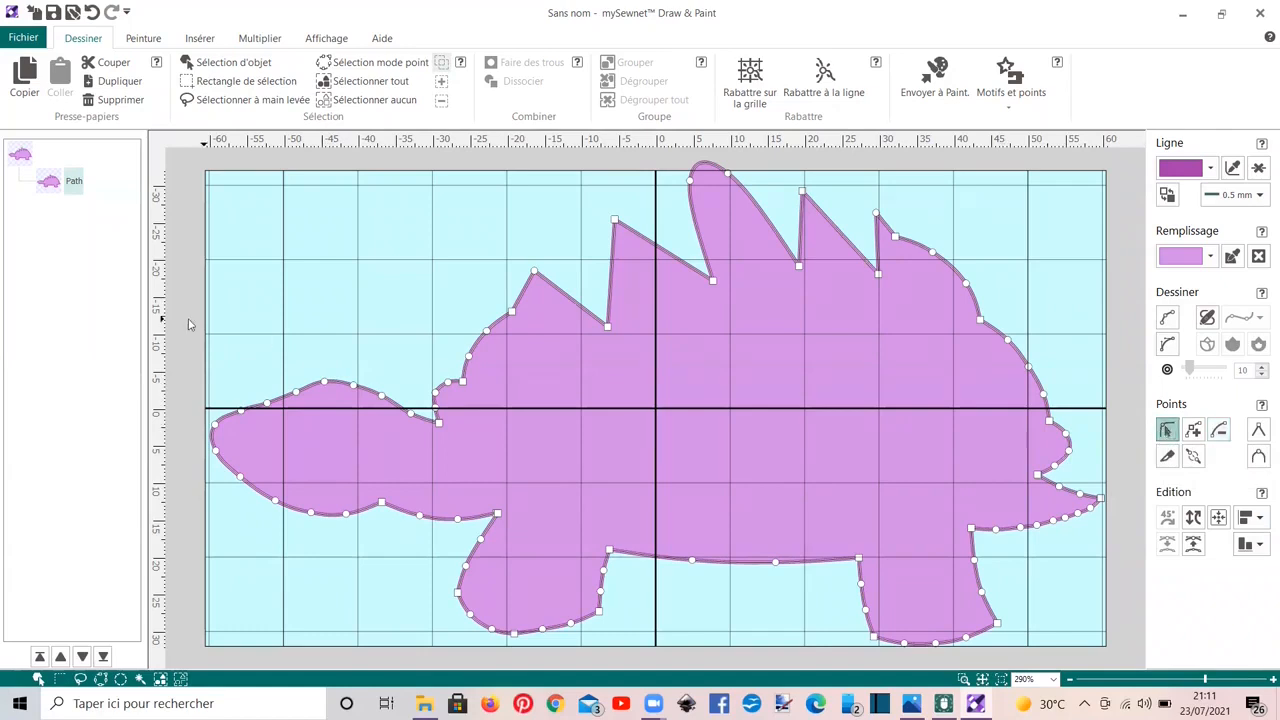
pyautogui.moveTo(326, 383); pyautogui.dragTo(350, 353)
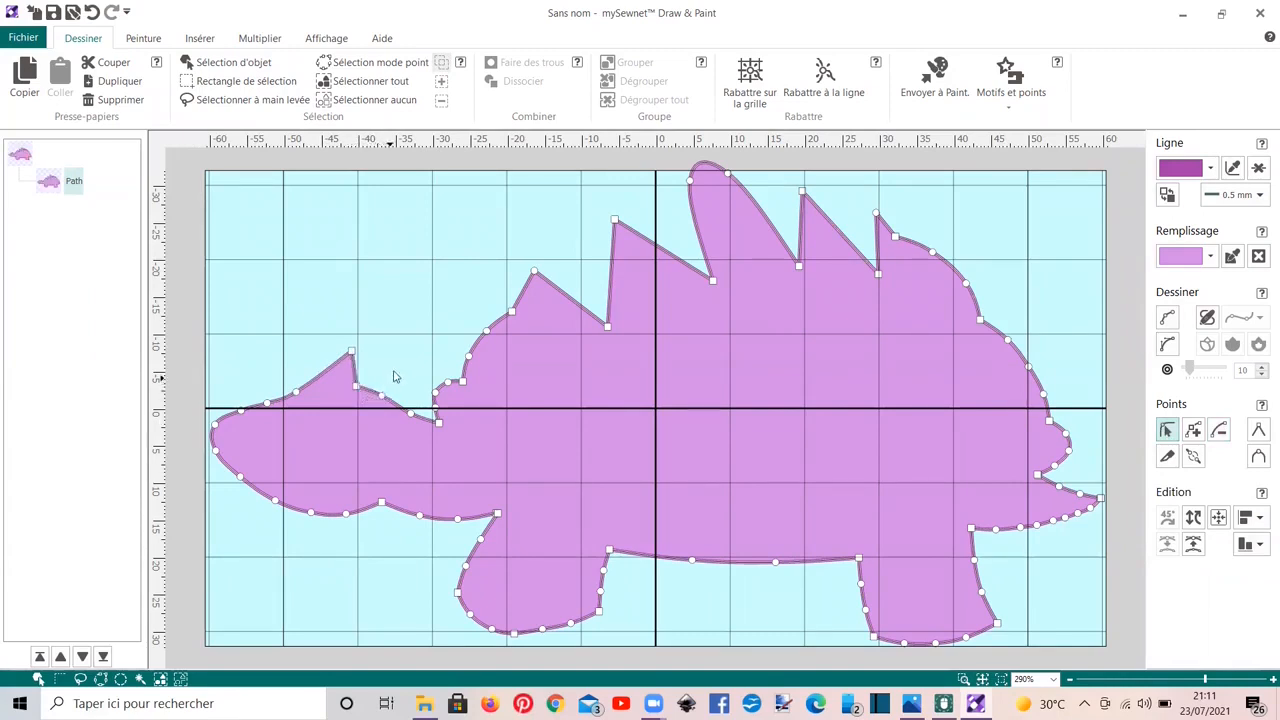
pyautogui.moveTo(382, 395); pyautogui.dragTo(405, 341)
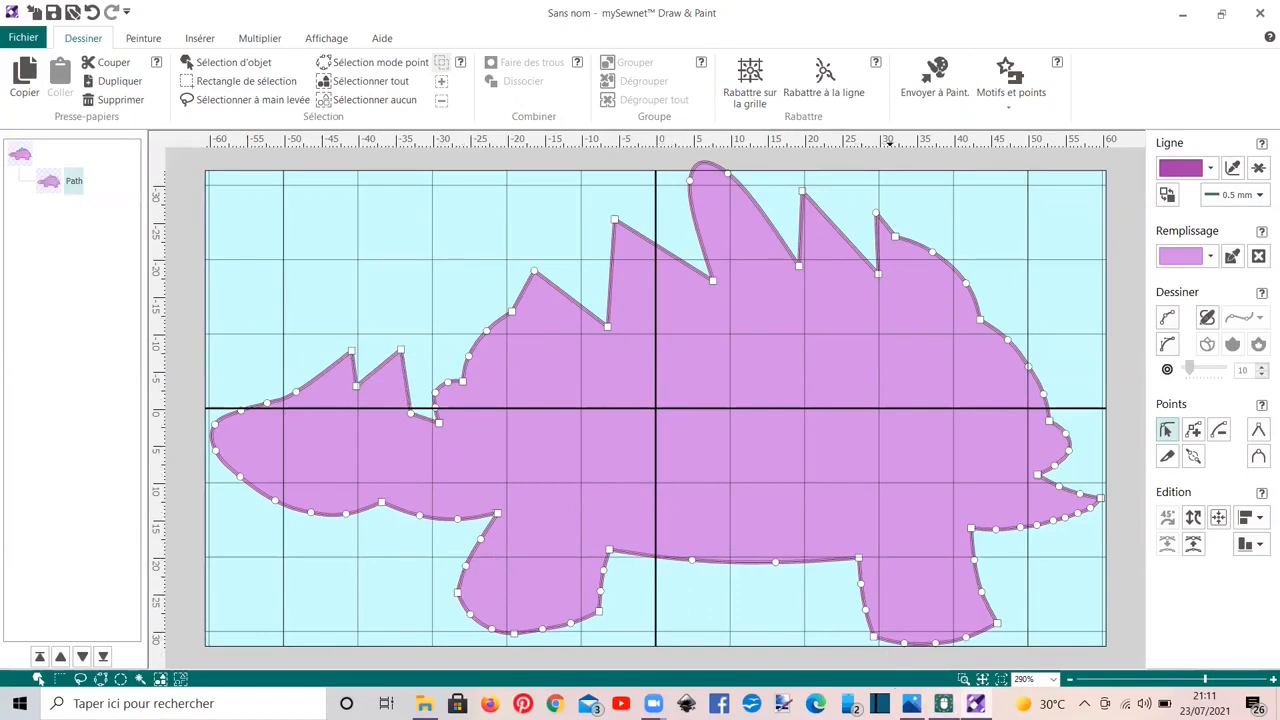
# Check the outline preview in mySewnet Embroidery, return to Draw & Paint and delete the extra point that rounds the tallest shell spike.
pyautogui.click(943, 703)
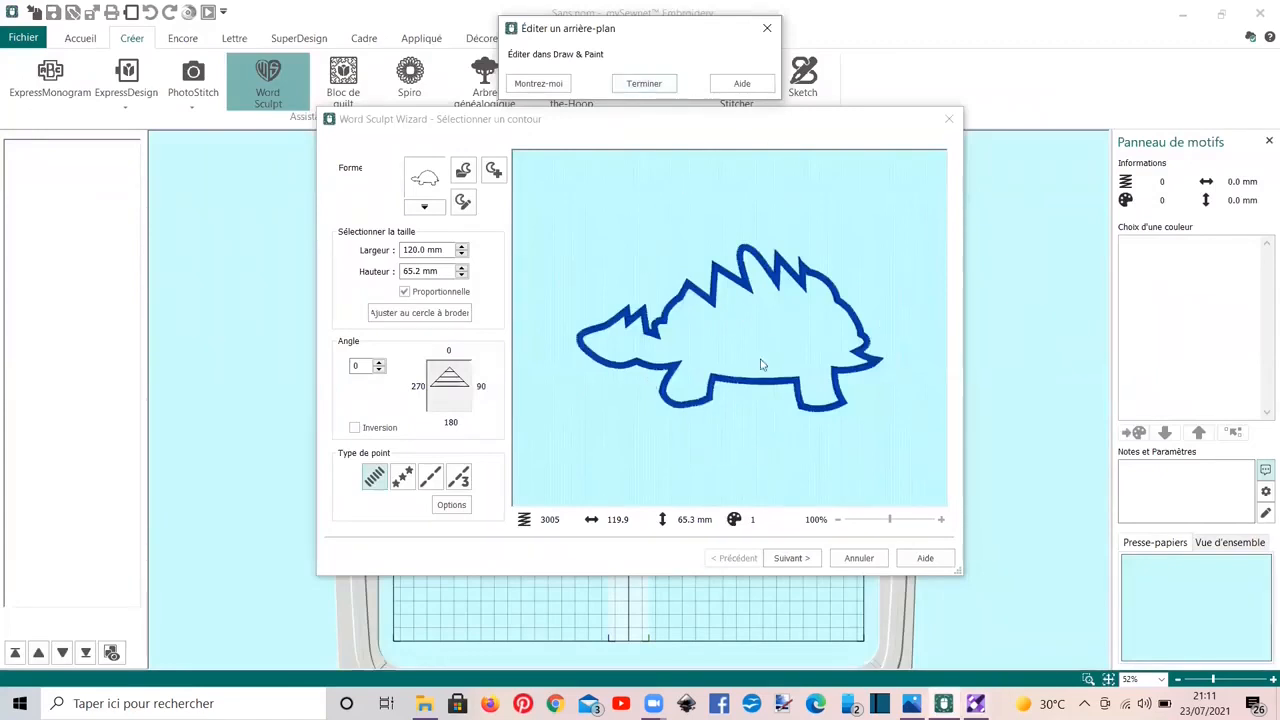
pyautogui.moveTo(975, 703)
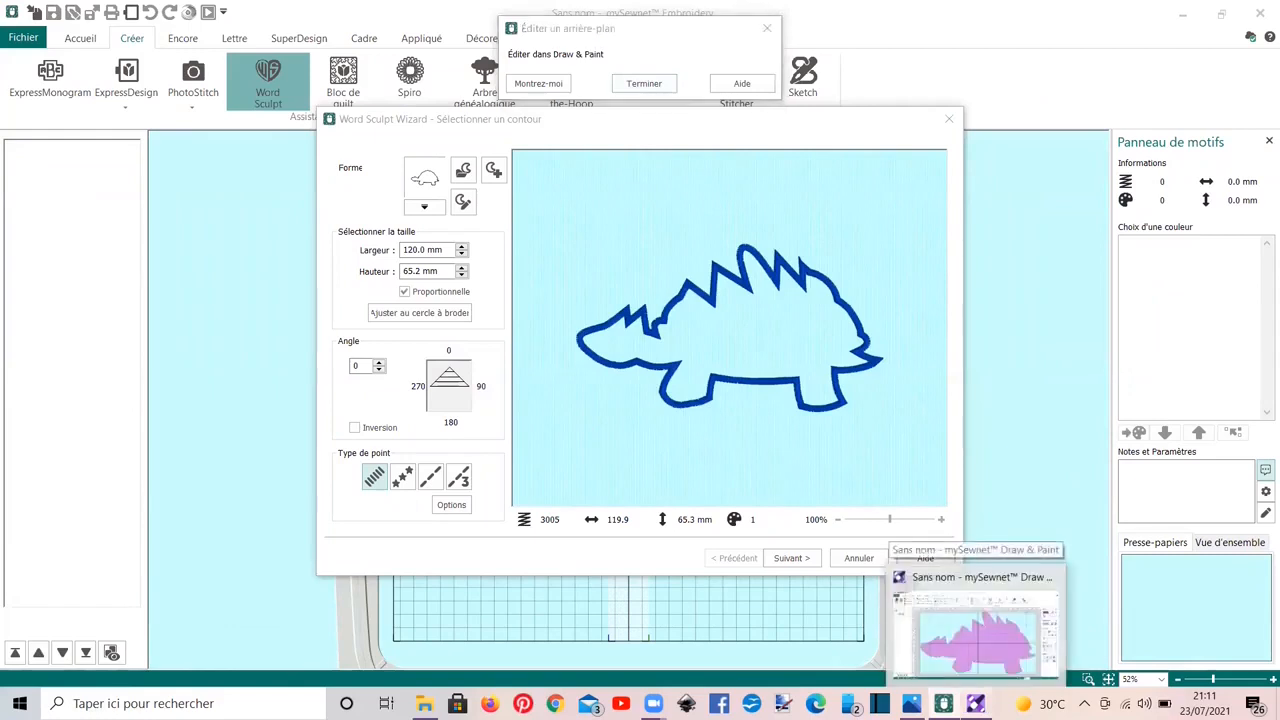
pyautogui.click(975, 630)
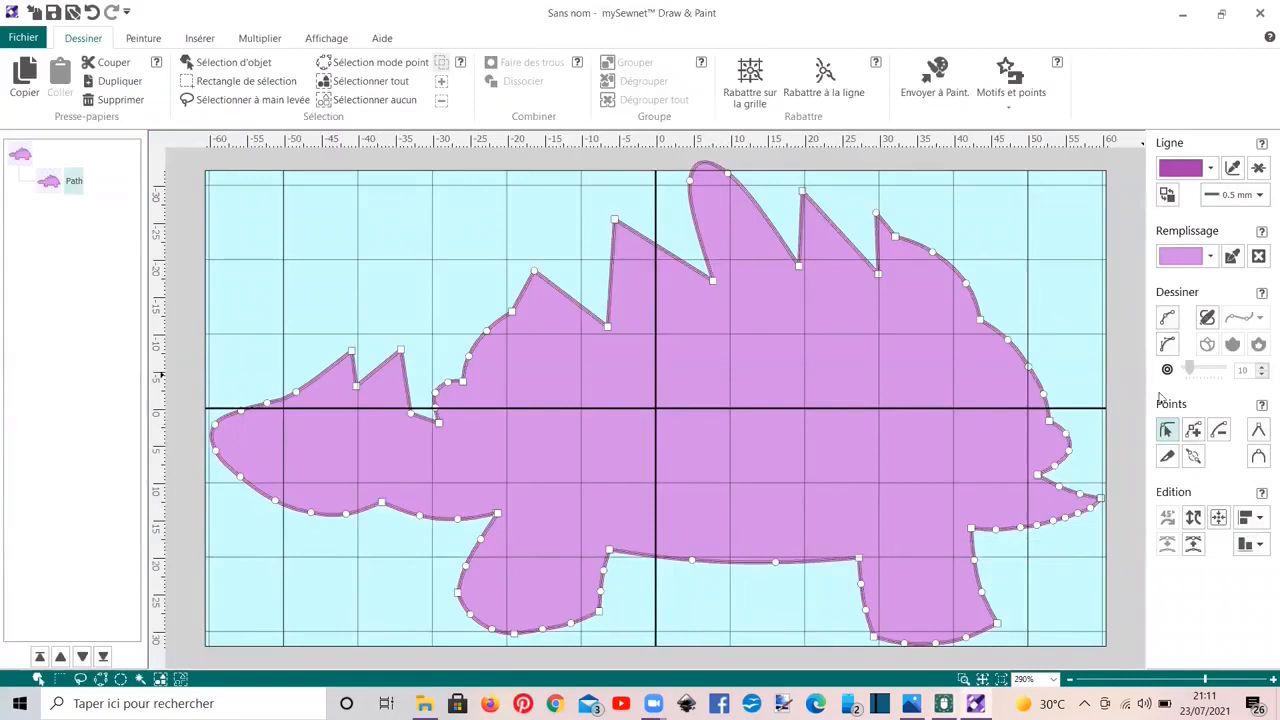
pyautogui.click(1219, 430)
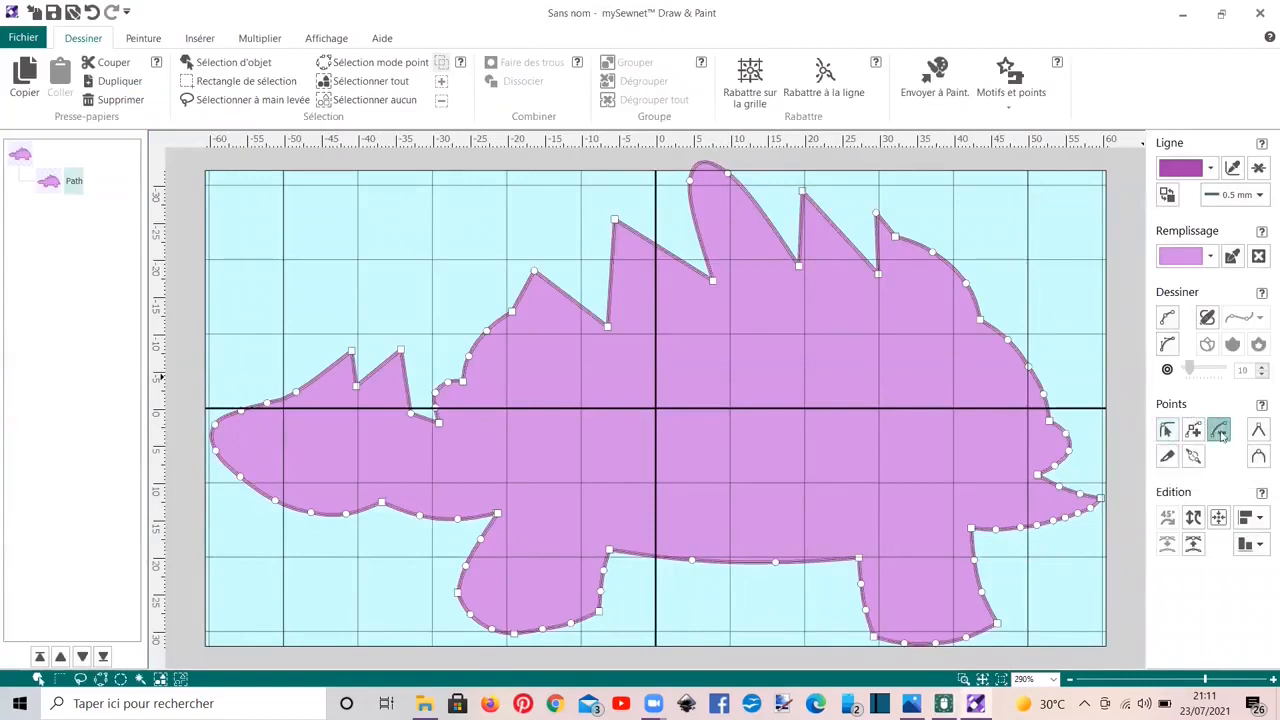
pyautogui.click(726, 176)
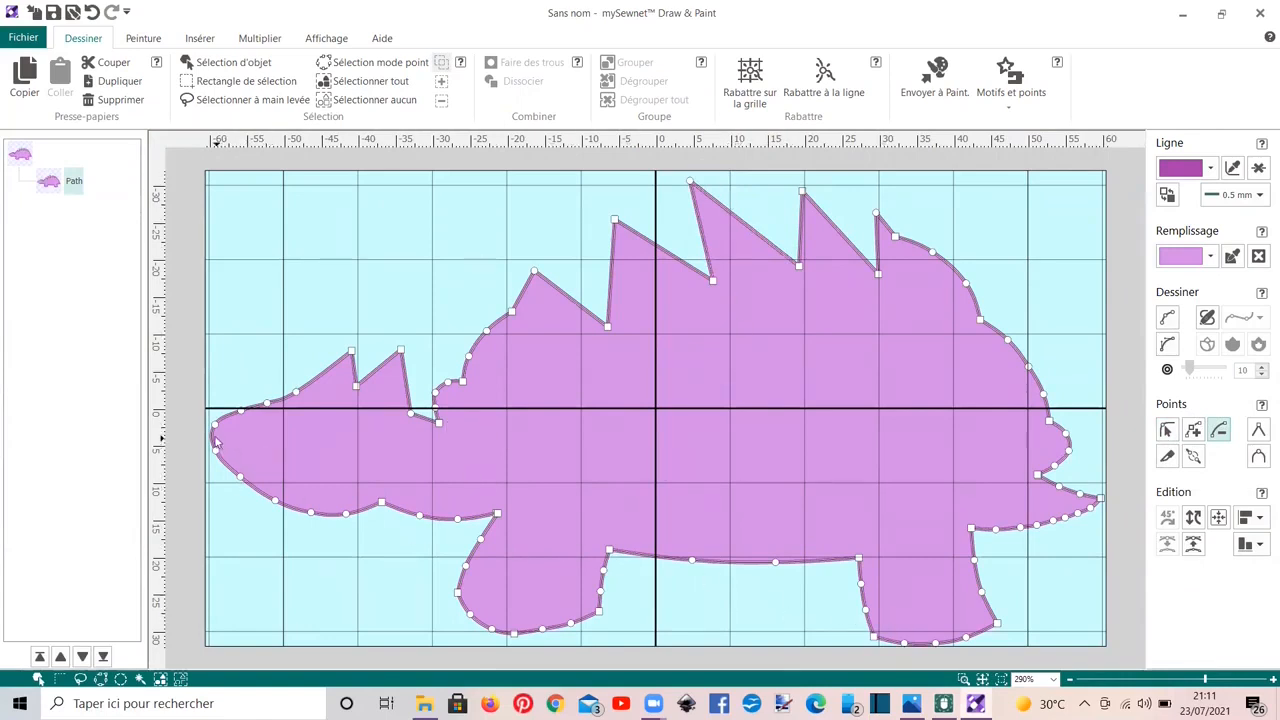
# Pull the front point of the turtle's snout inward to form an open mouth, and check the outline preview in mySewnet Embroidery.
pyautogui.click(1166, 429)
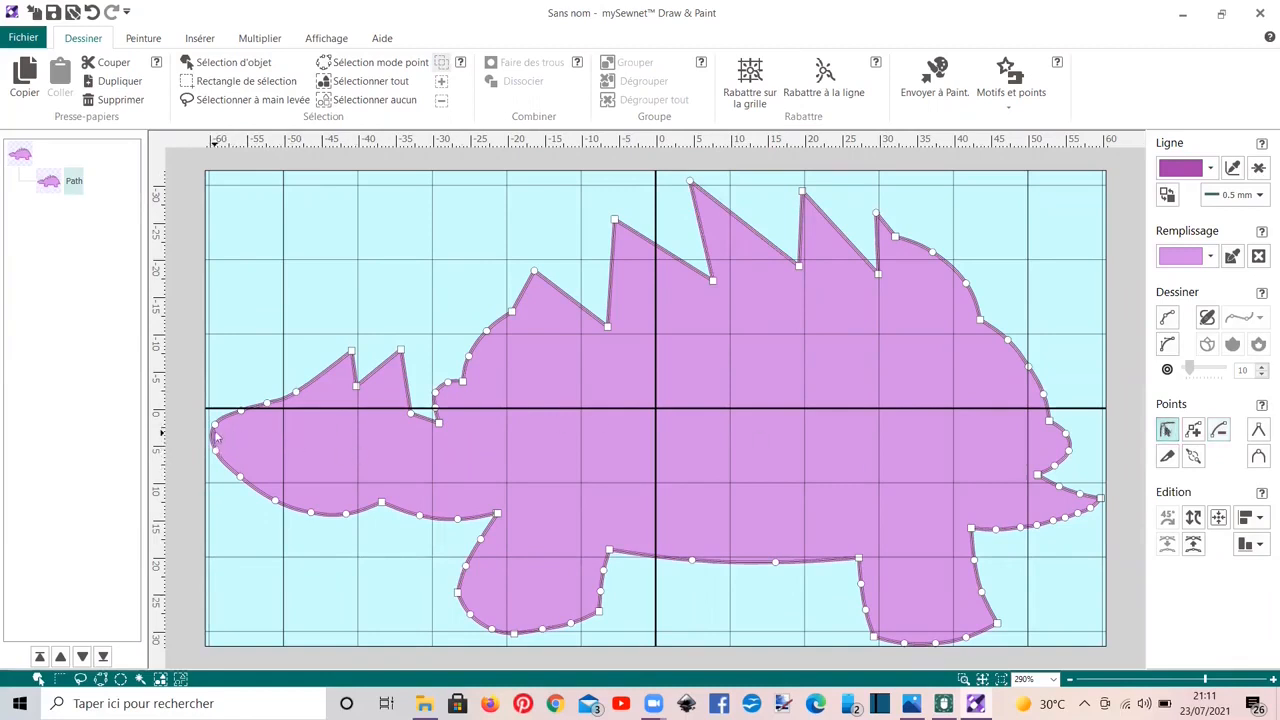
pyautogui.moveTo(234, 430); pyautogui.dragTo(307, 462)
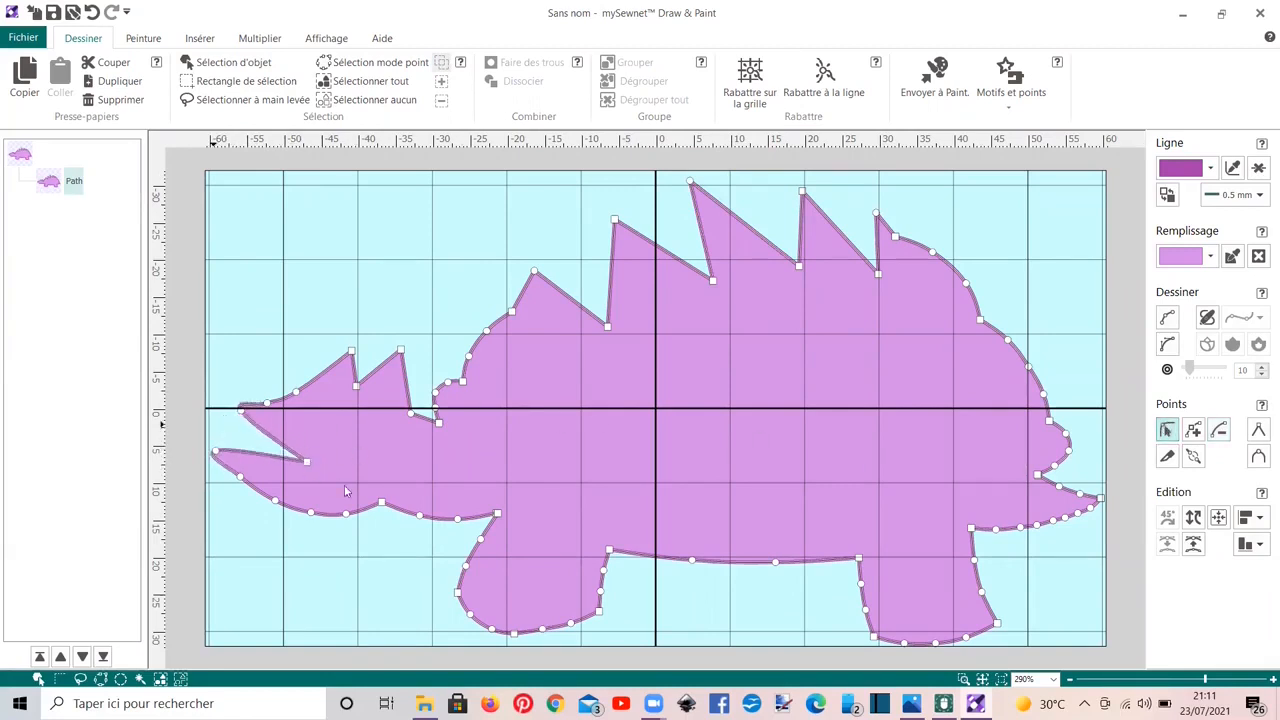
pyautogui.moveTo(935, 700)
pyautogui.click(932, 676)
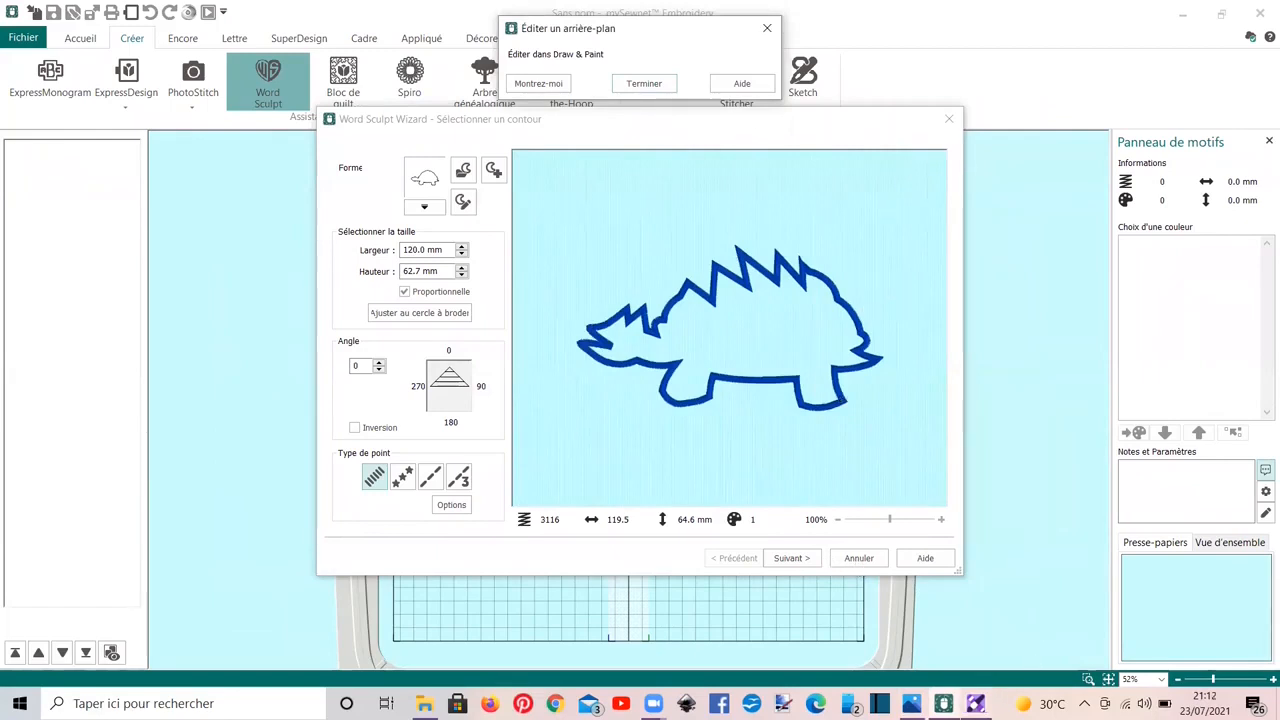
pyautogui.click(976, 704)
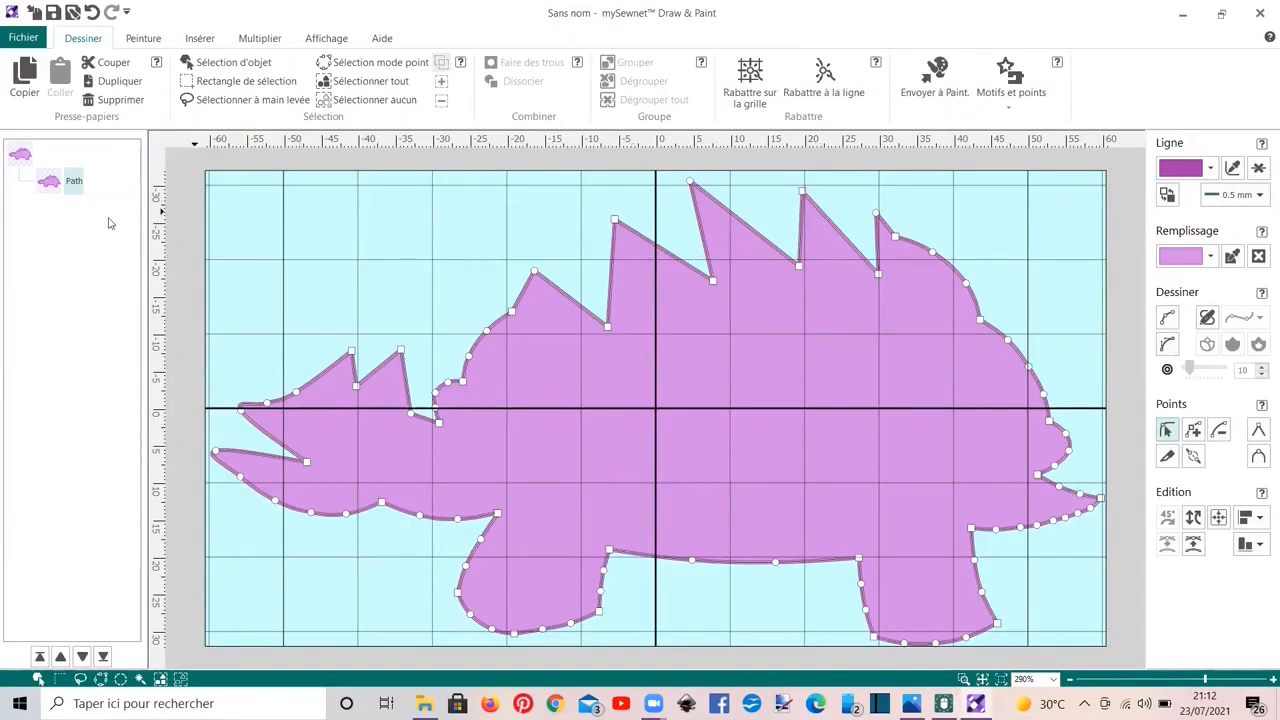
# Save the drawing as tortue in the WORD SCULPT folder, and finish the Draw & Paint edit in mySewnet Embroidery.
pyautogui.click(21, 40)
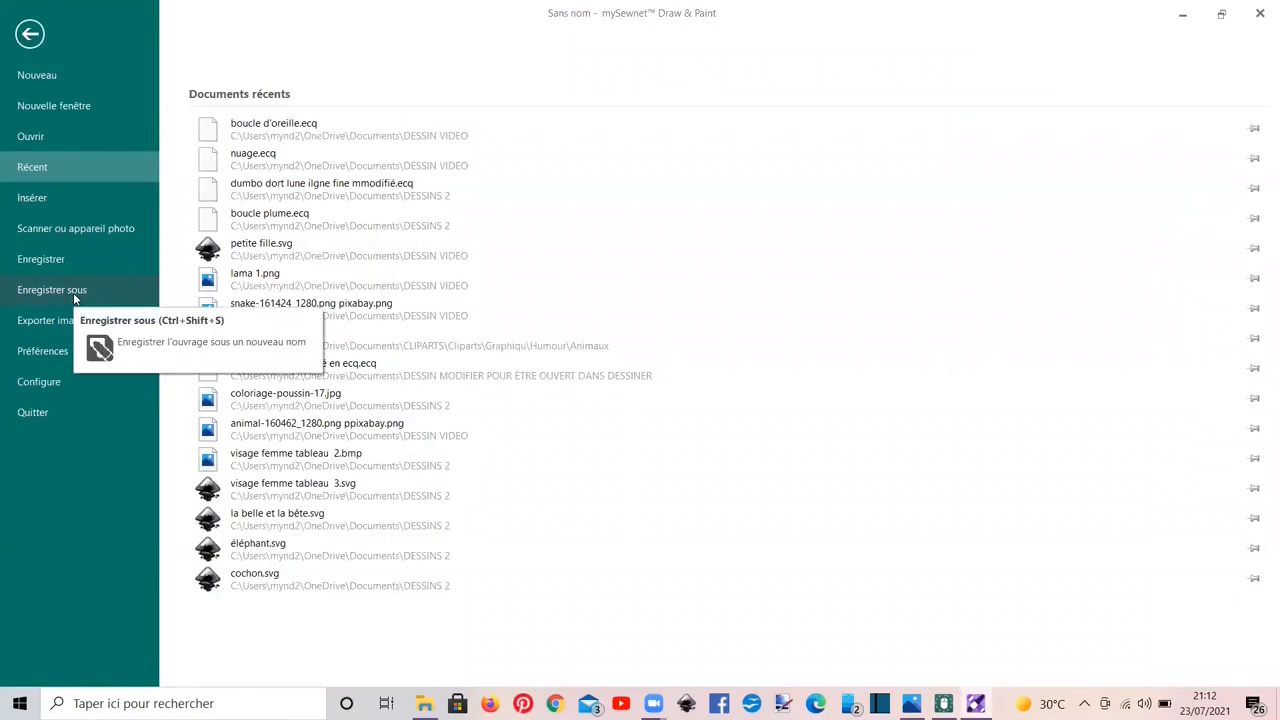
pyautogui.click(30, 35)
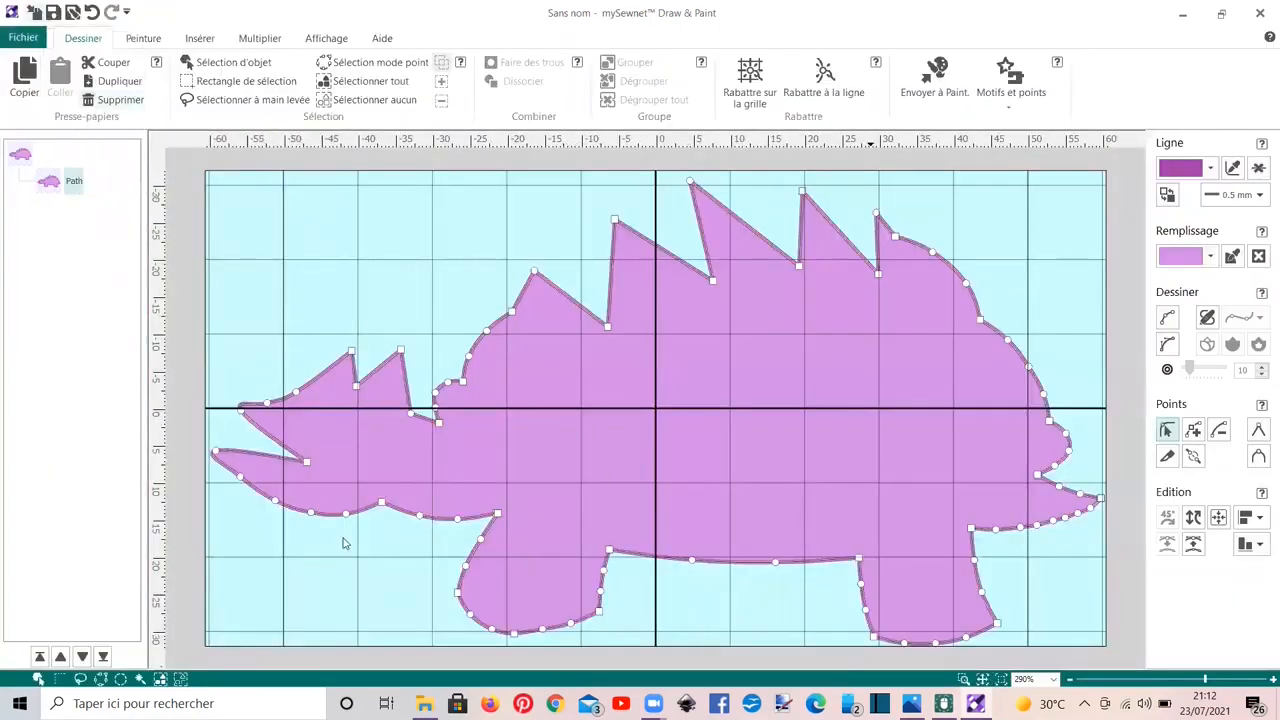
pyautogui.click(22, 38)
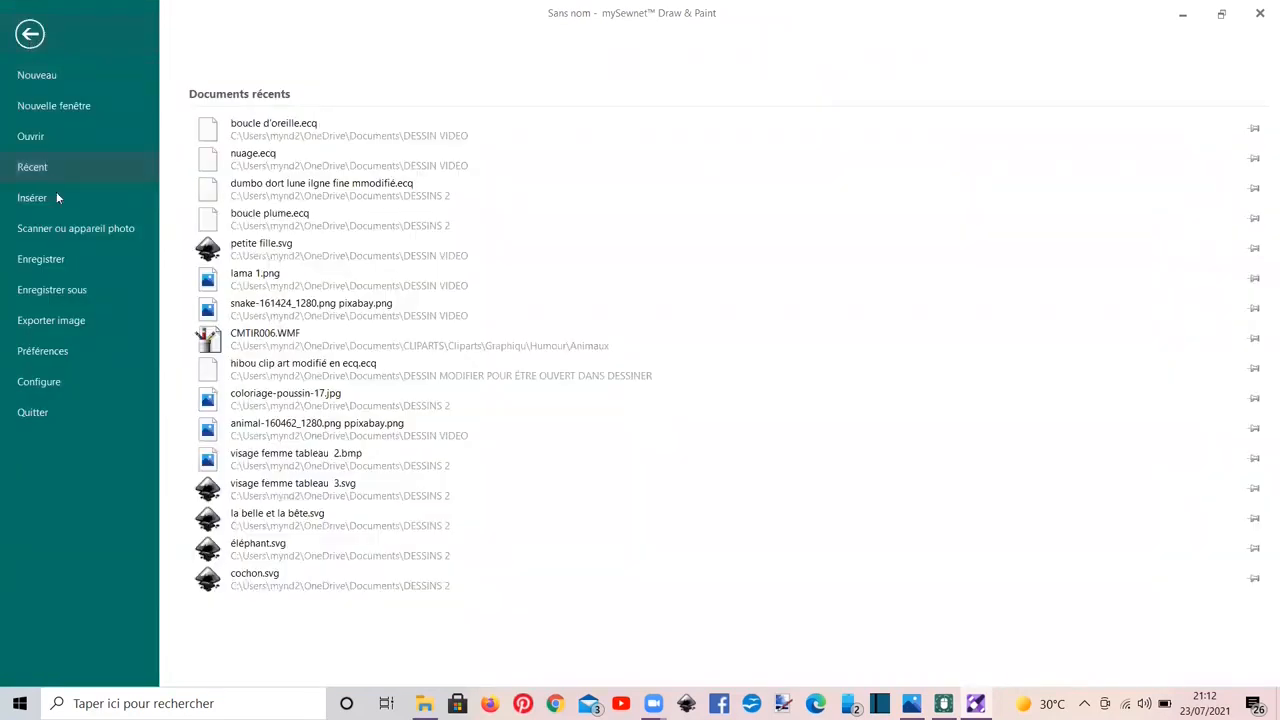
pyautogui.click(48, 297)
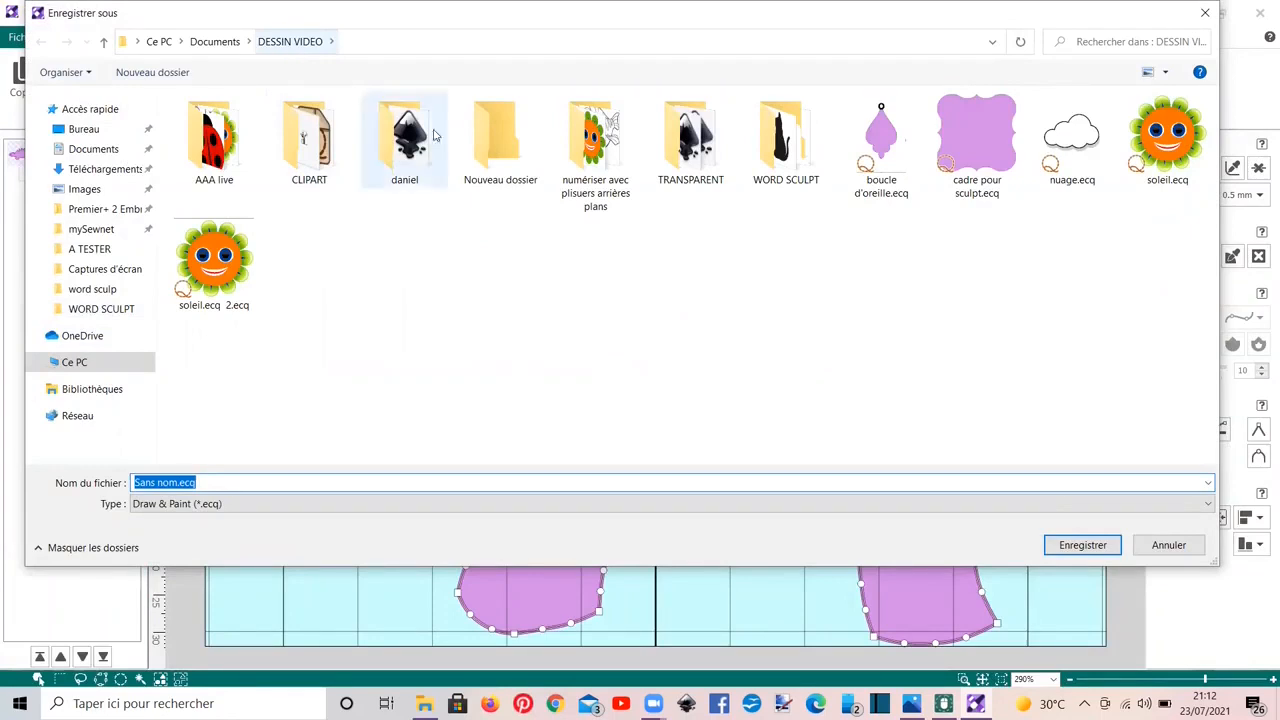
pyautogui.doubleClick(775, 178)
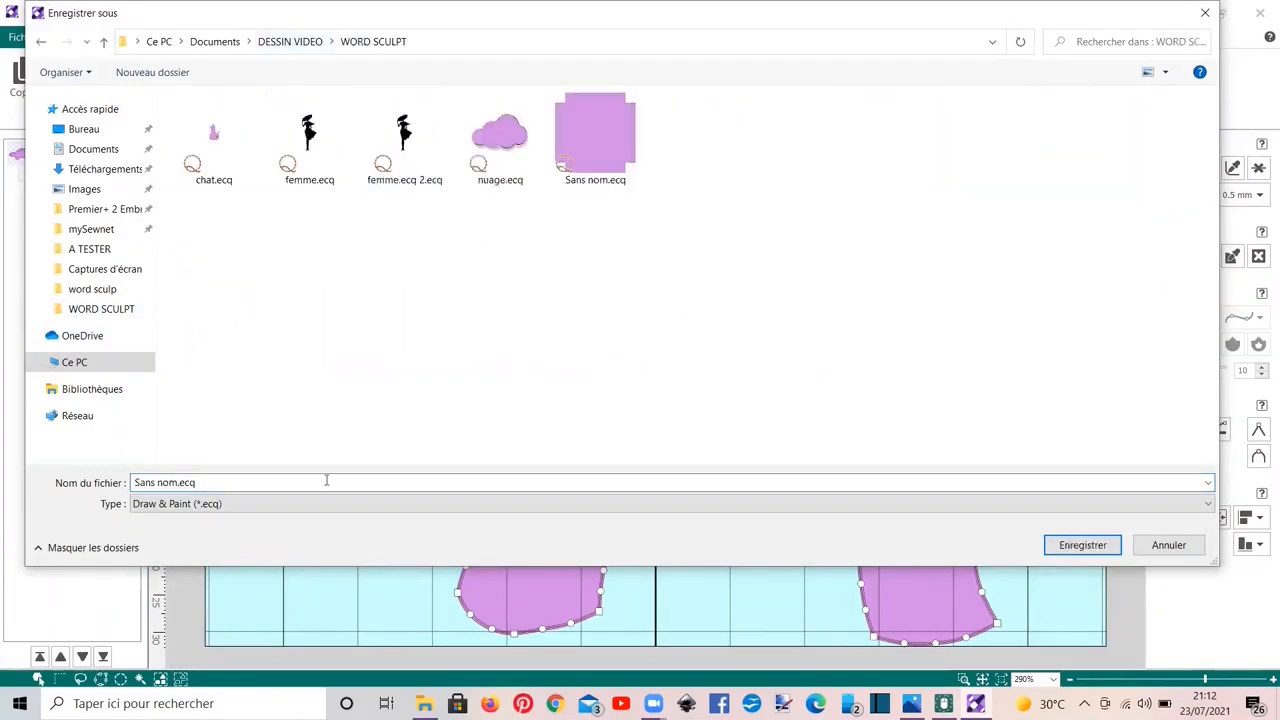
pyautogui.write('torture')
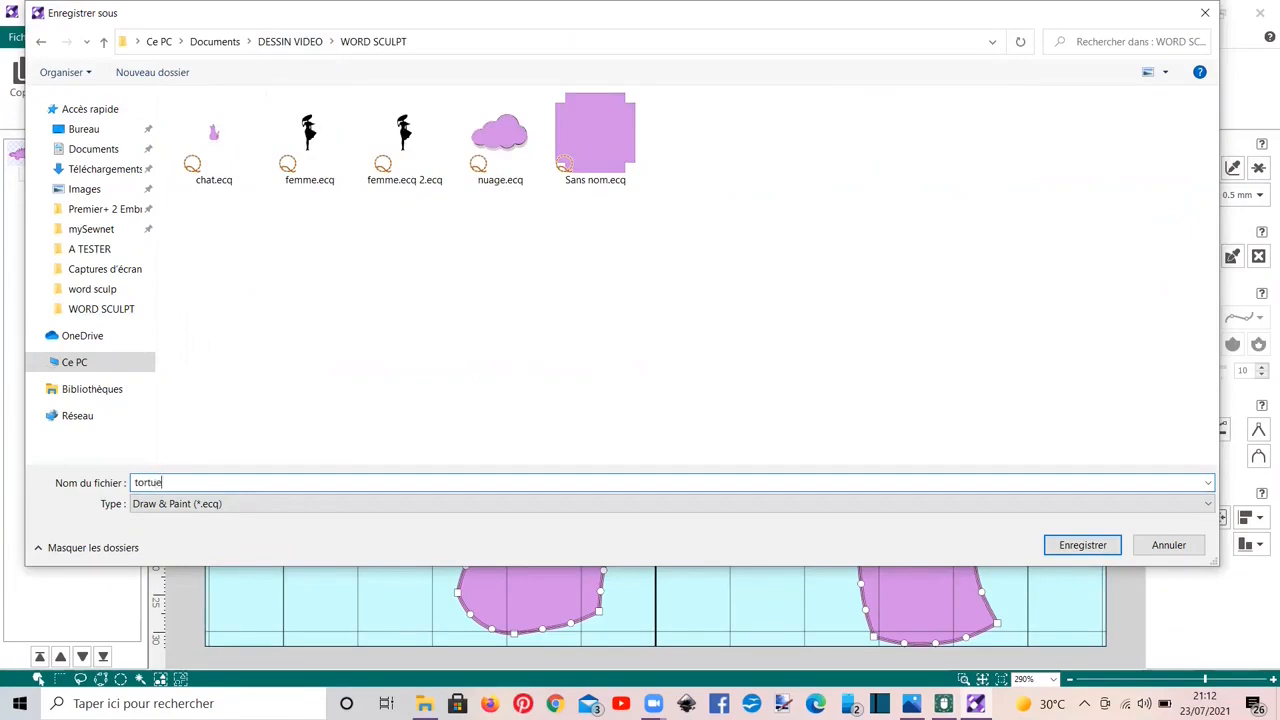
pyautogui.click(1061, 546)
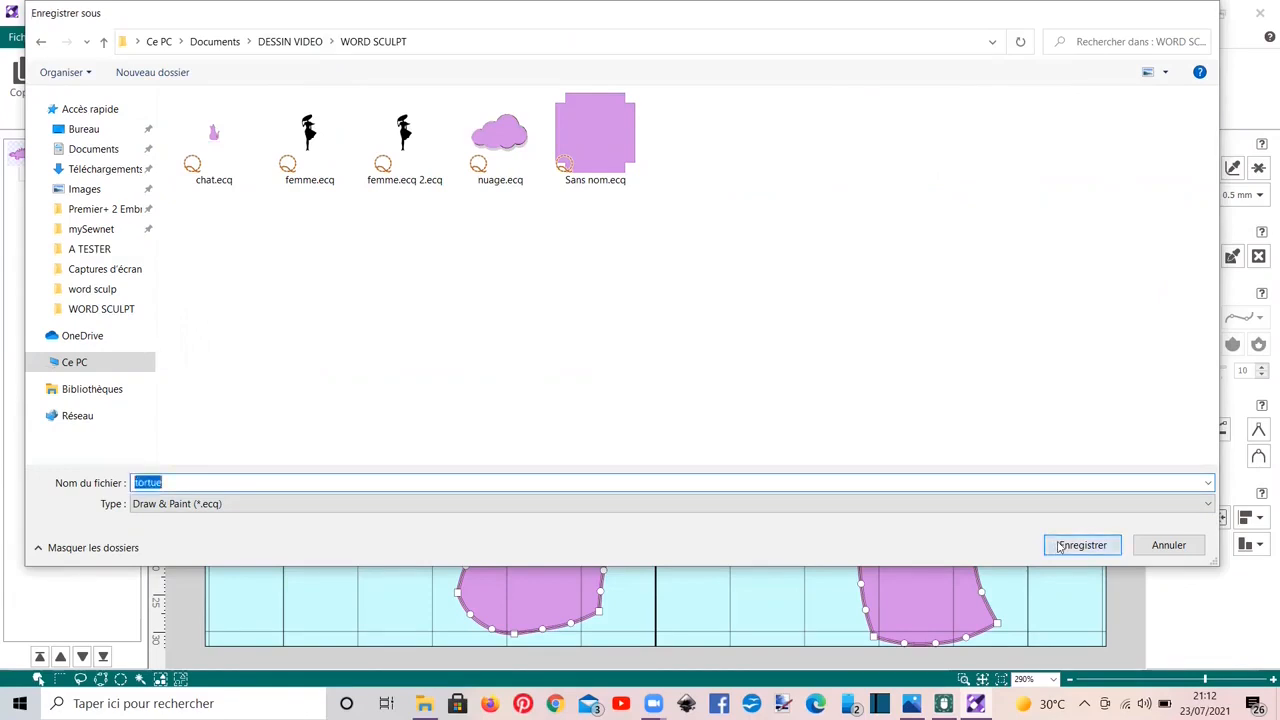
pyautogui.click(944, 704)
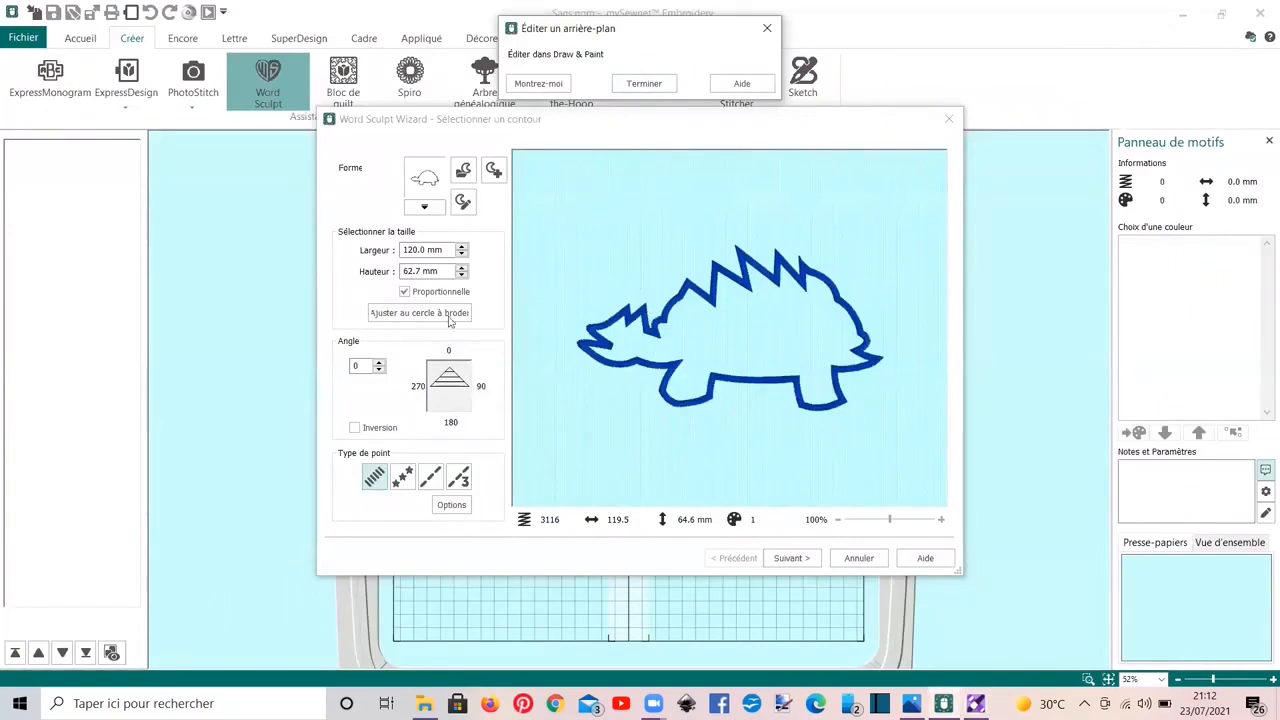
pyautogui.click(647, 85)
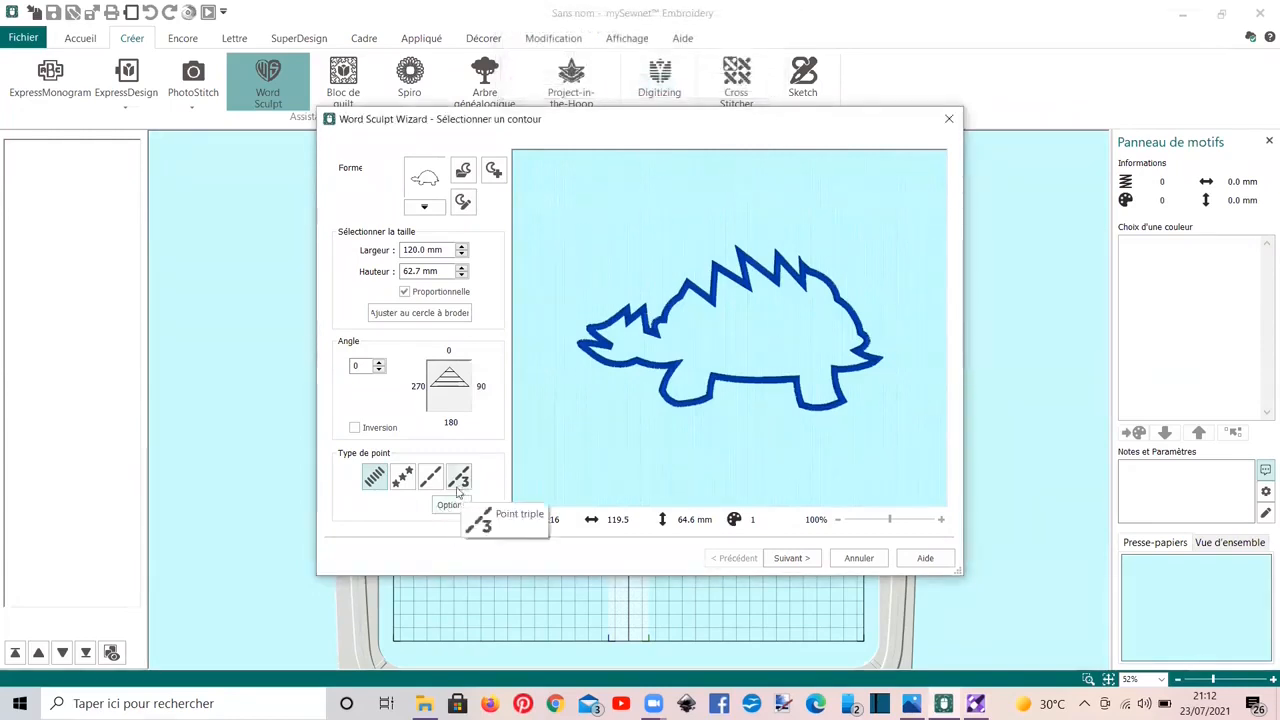
# Change the outline to a motif line using a Candlewicking motif at a reduced size.
pyautogui.click(404, 481)
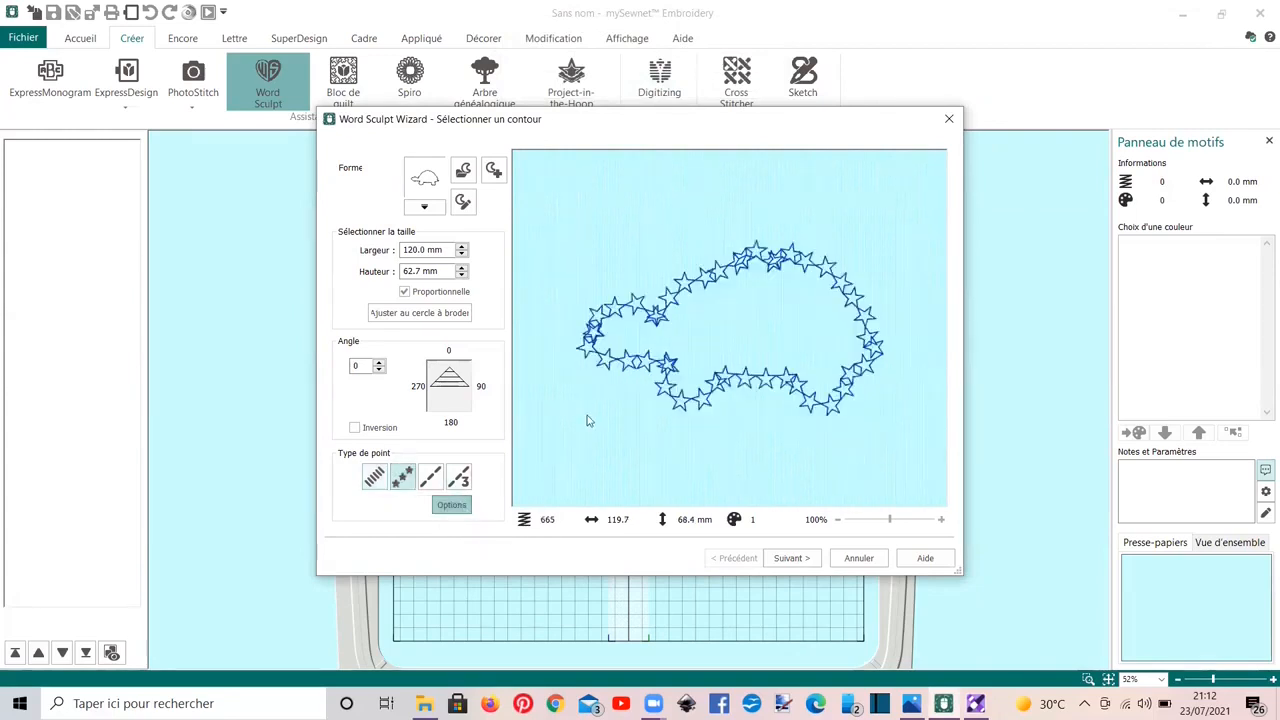
pyautogui.click(452, 505)
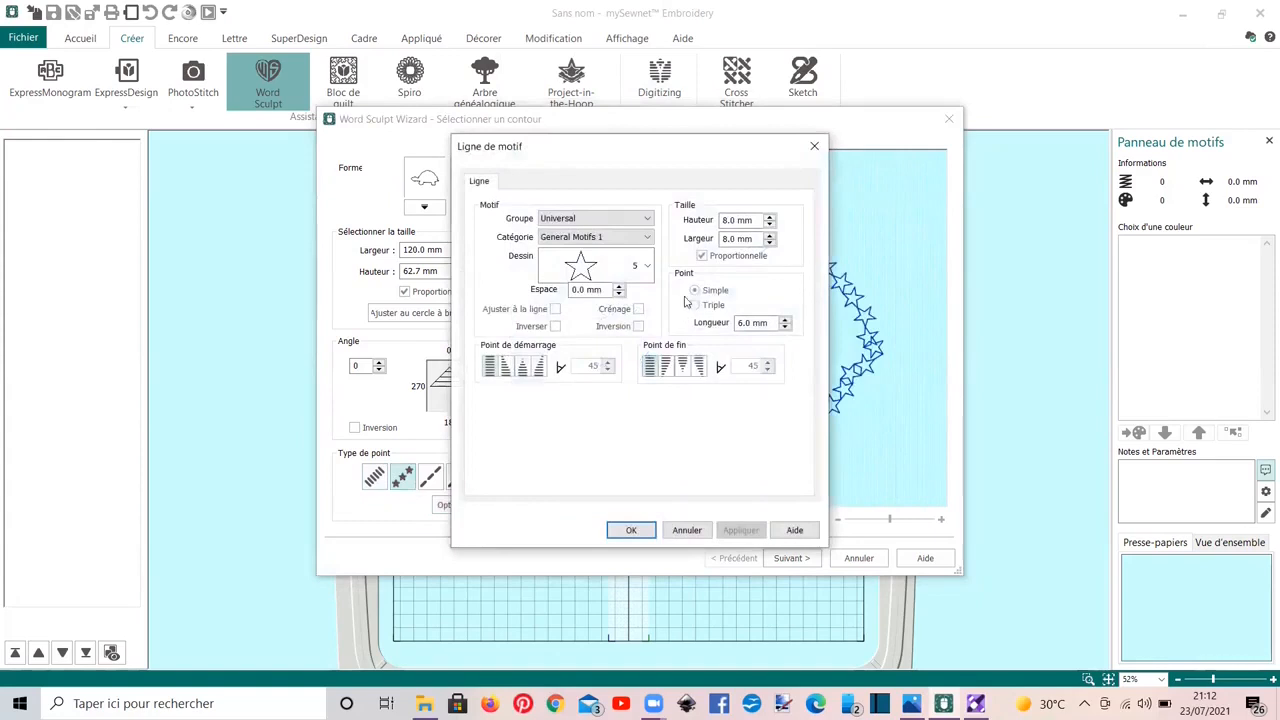
pyautogui.click(647, 243)
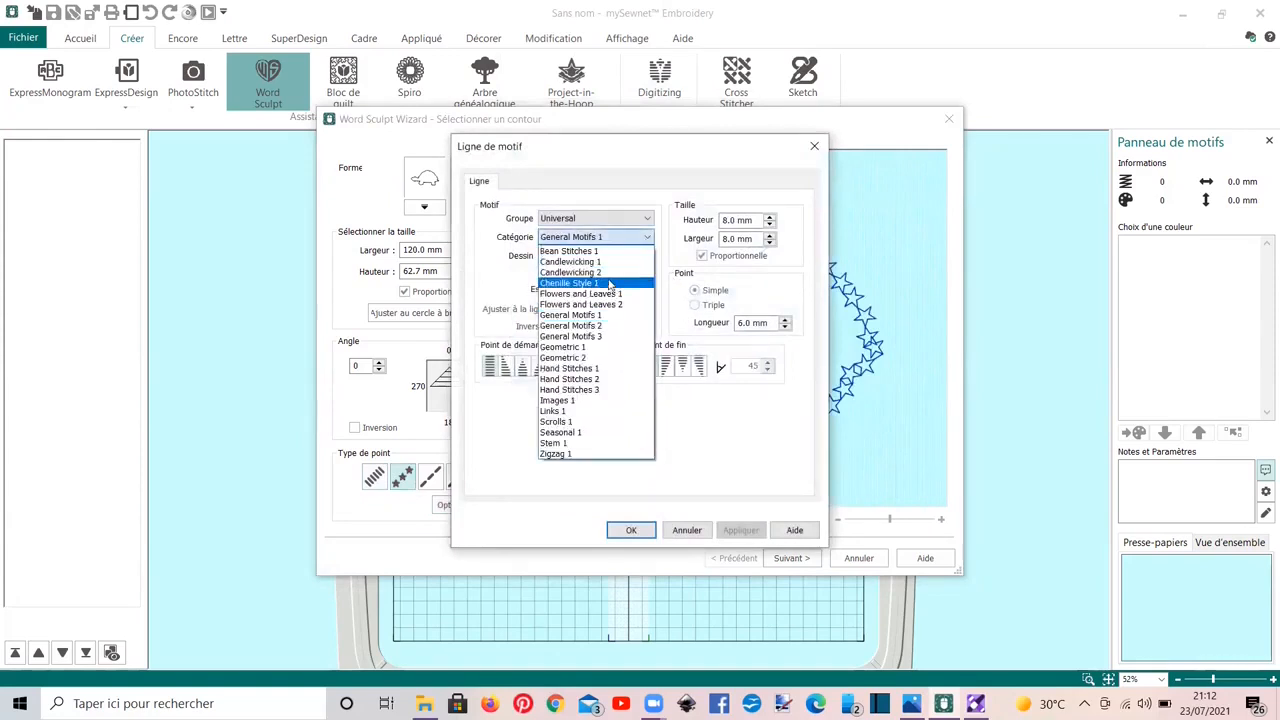
pyautogui.click(580, 268)
pyautogui.click(770, 228)
pyautogui.click(770, 228)
pyautogui.click(770, 228)
pyautogui.click(622, 533)
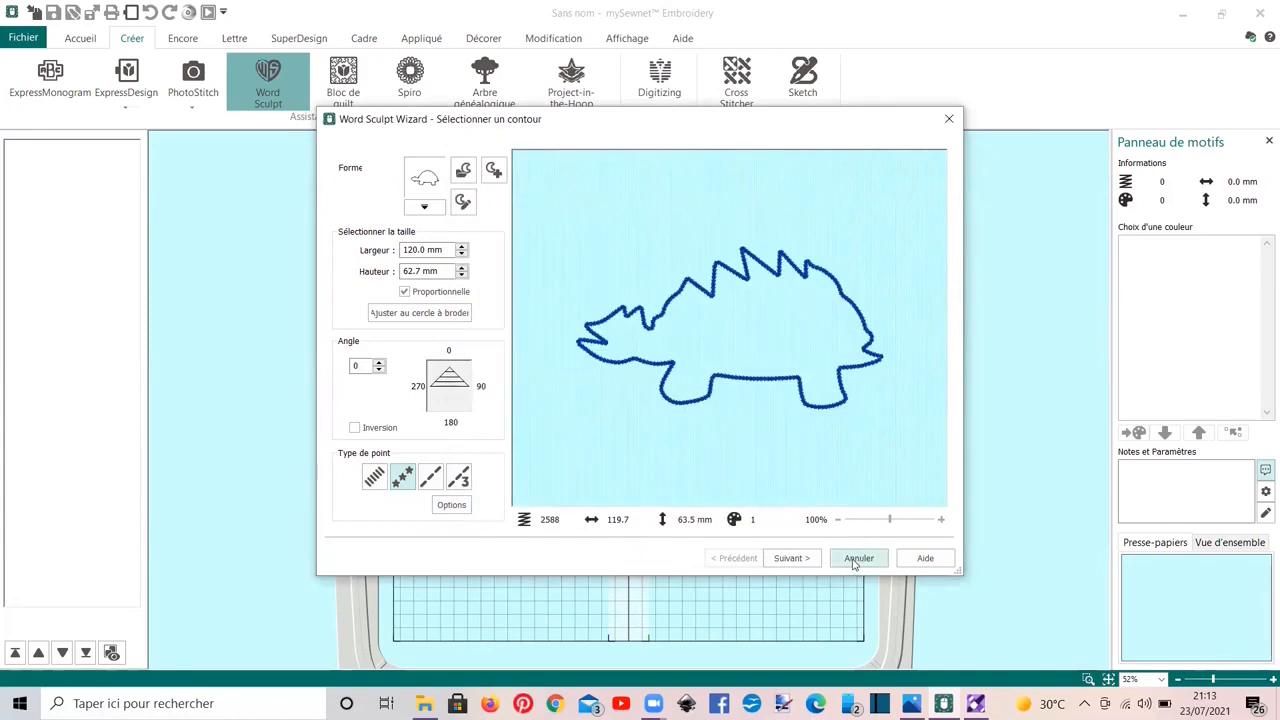
# Complete the Word Sculpt wizard with the default words and delete the resulting design from the hoop.
pyautogui.click(790, 558)
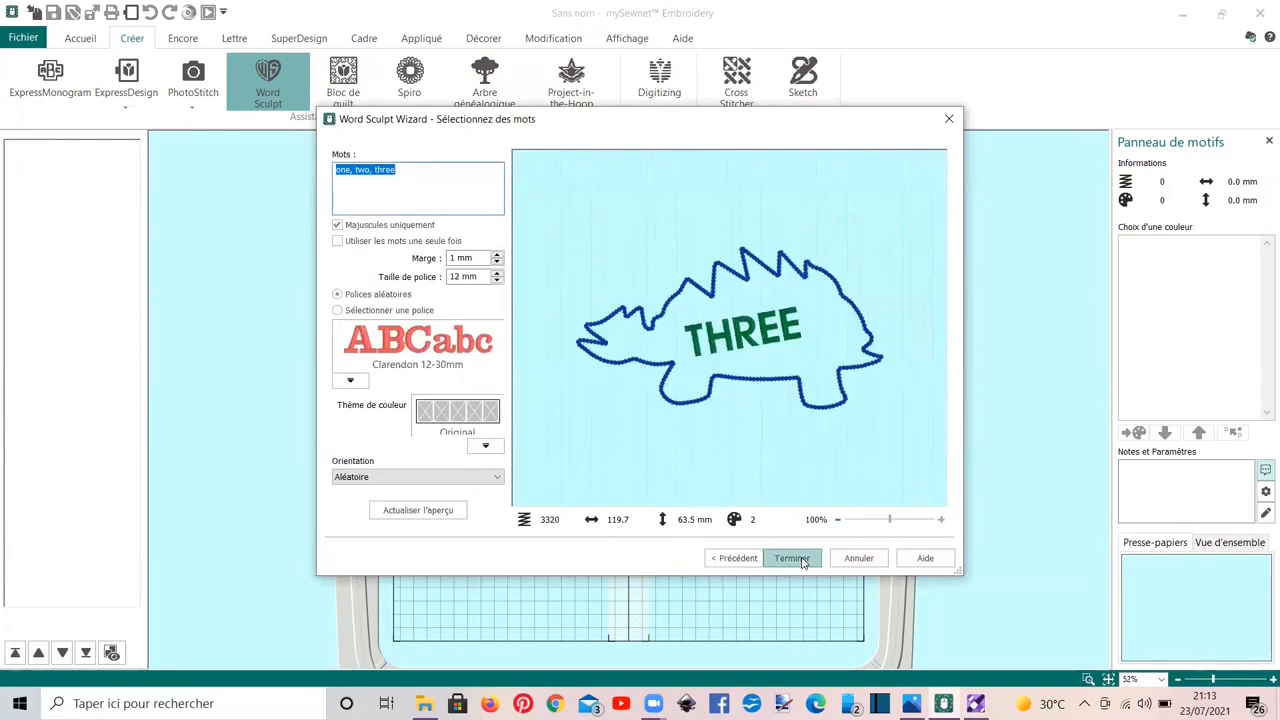
pyautogui.click(800, 560)
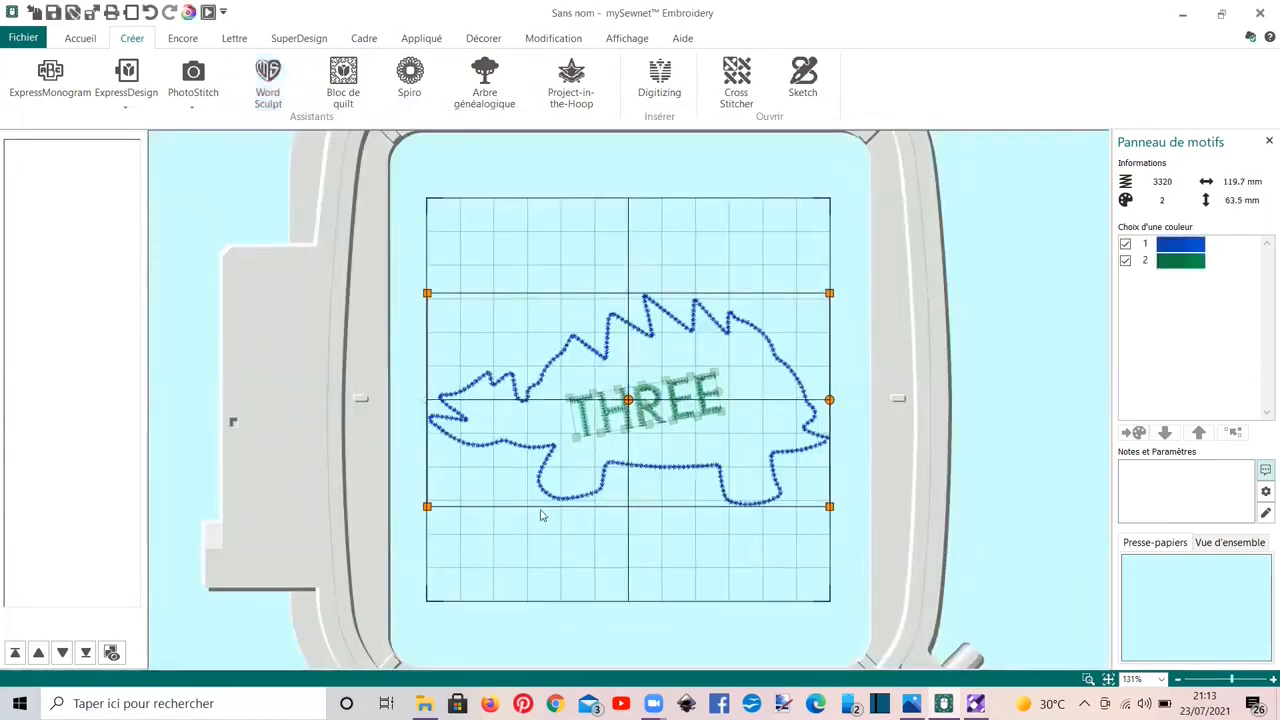
pyautogui.press('Delete')
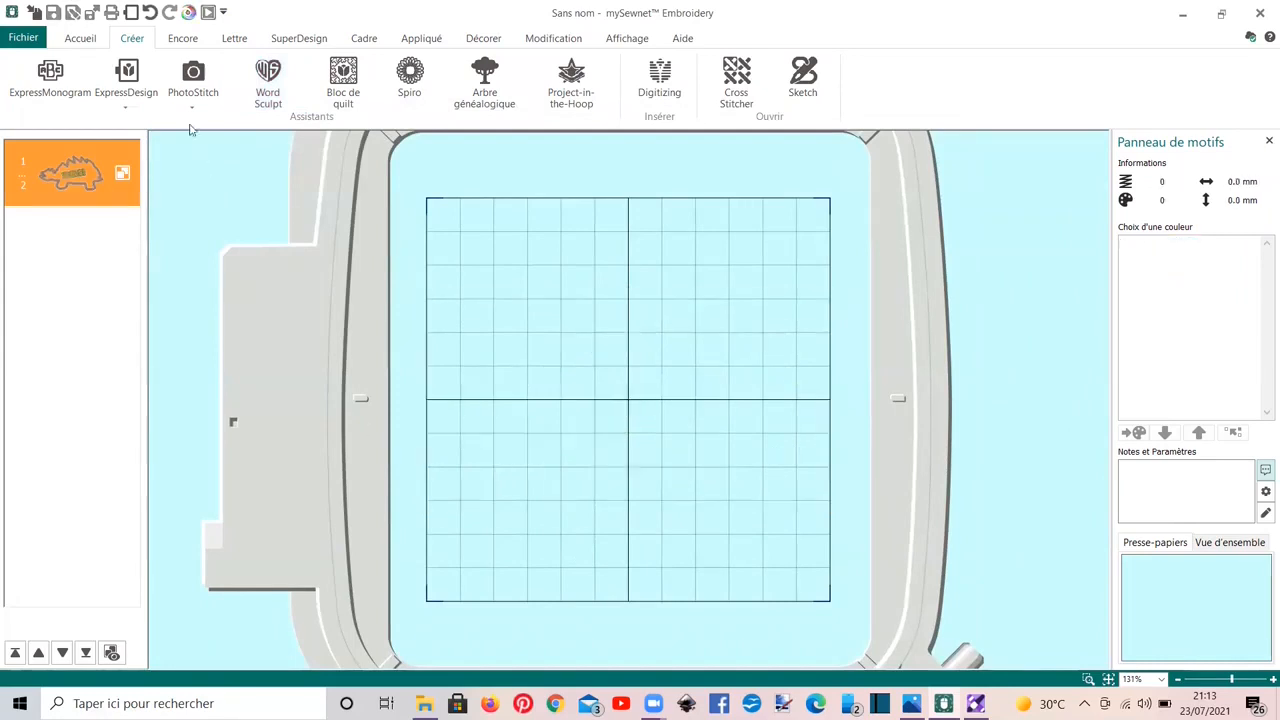
# Start a new Word Sculpt design and load tortue.ecq from the DESSIN VIDEO > WORD SCULPT folder as the outline shape.
pyautogui.click(284, 88)
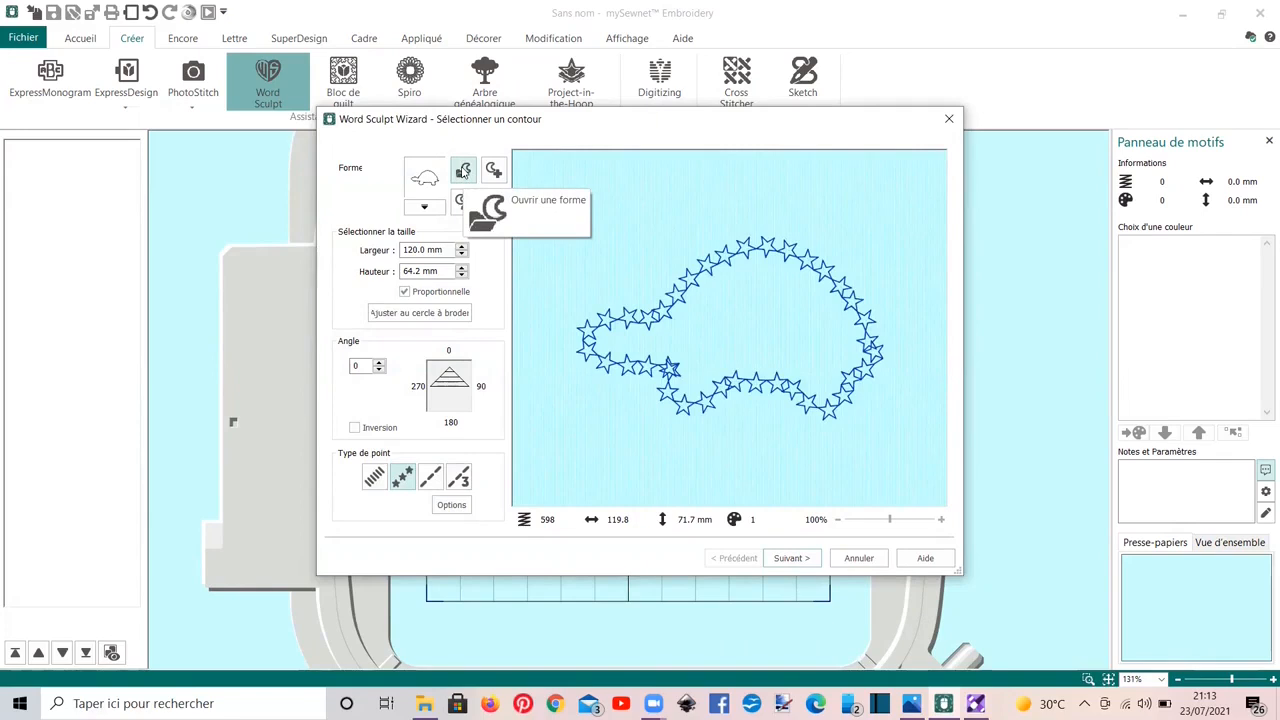
pyautogui.click(463, 172)
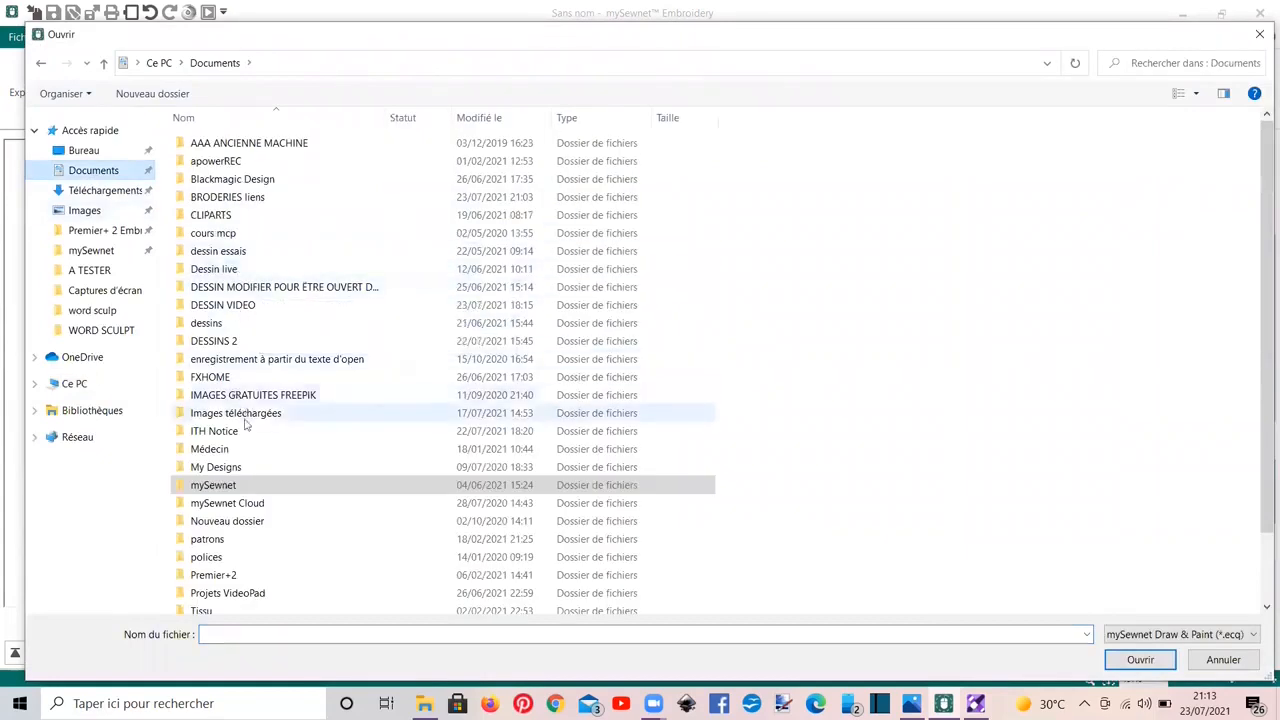
pyautogui.doubleClick(230, 305)
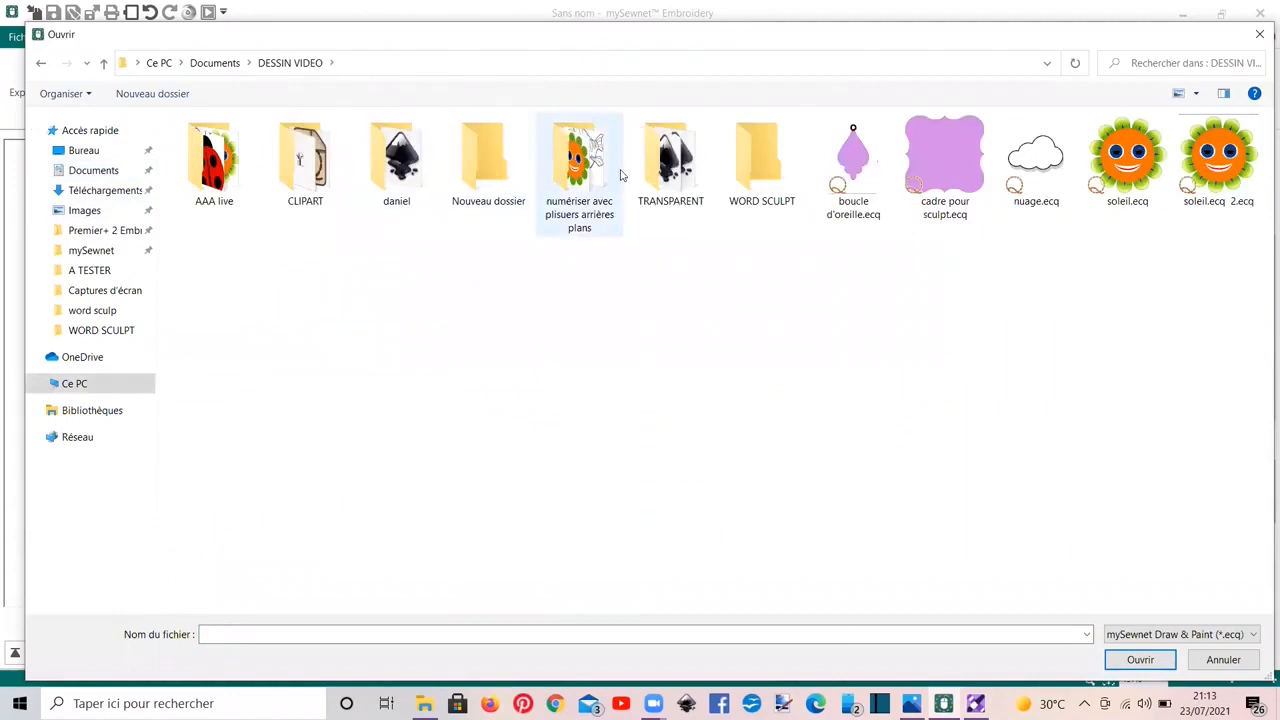
pyautogui.doubleClick(752, 145)
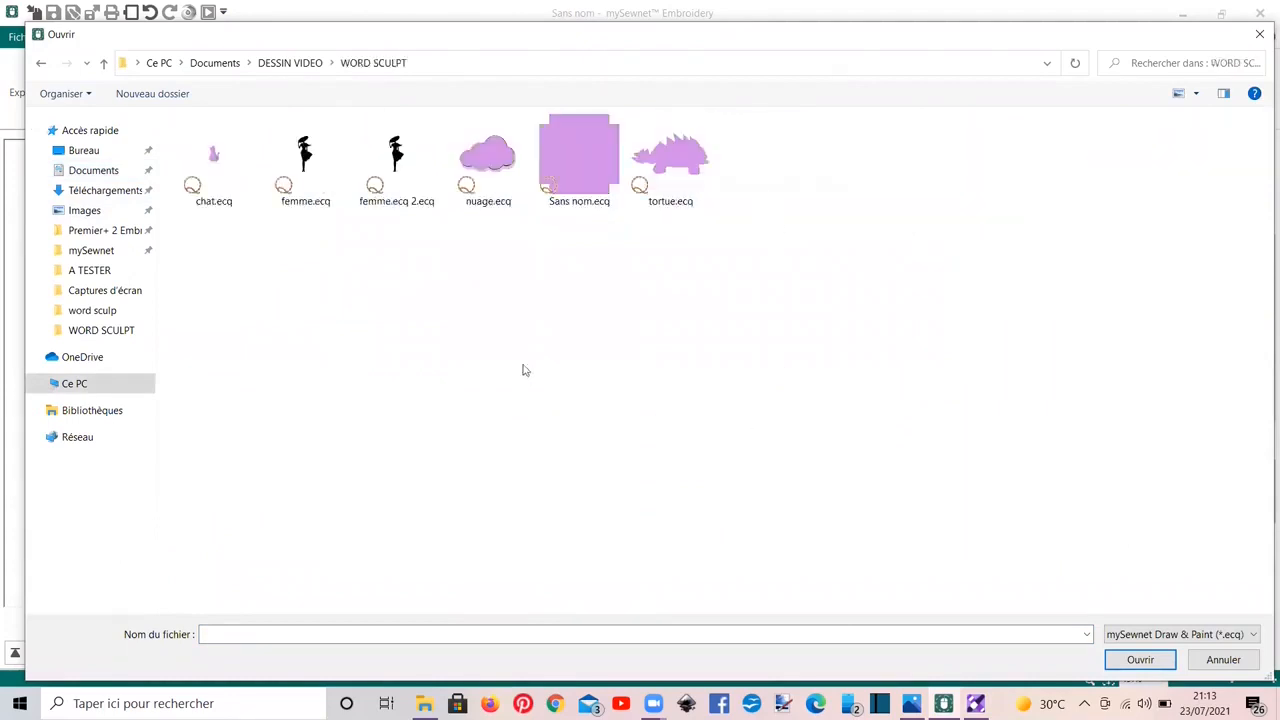
pyautogui.click(670, 170)
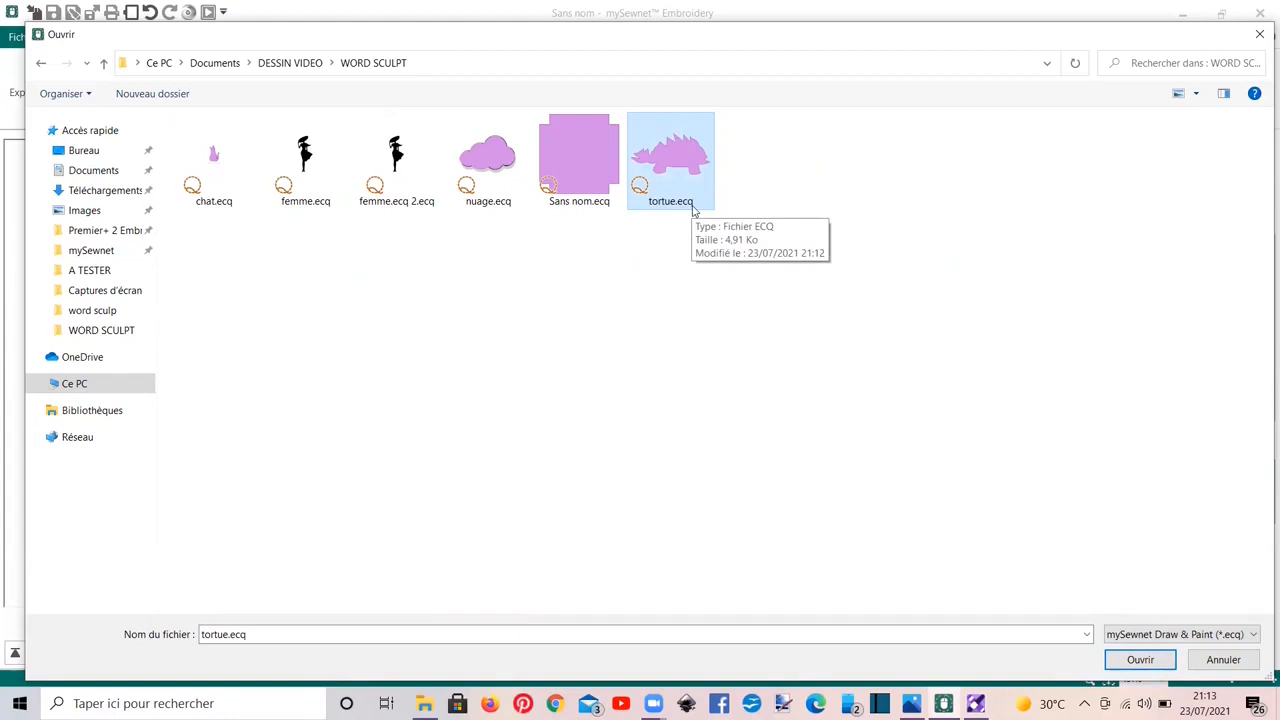
pyautogui.click(1140, 660)
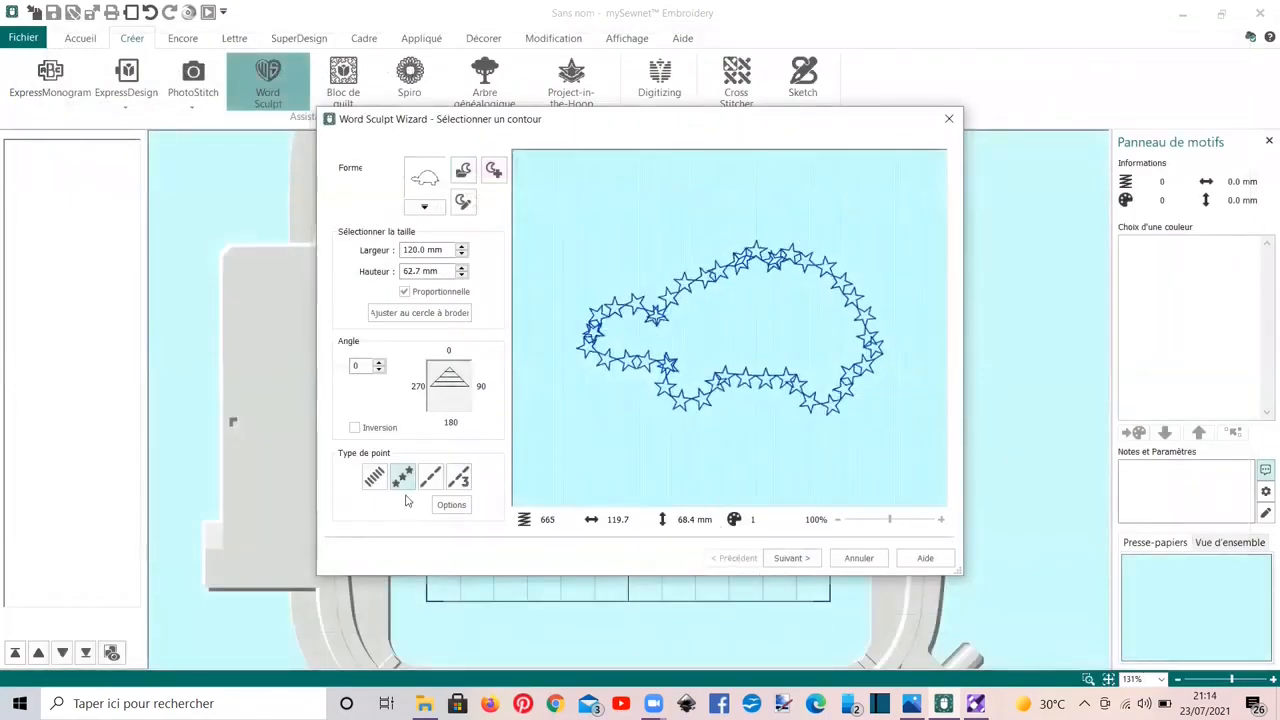
# Set the outline to a satin line 1.7 mm wide.
pyautogui.click(374, 477)
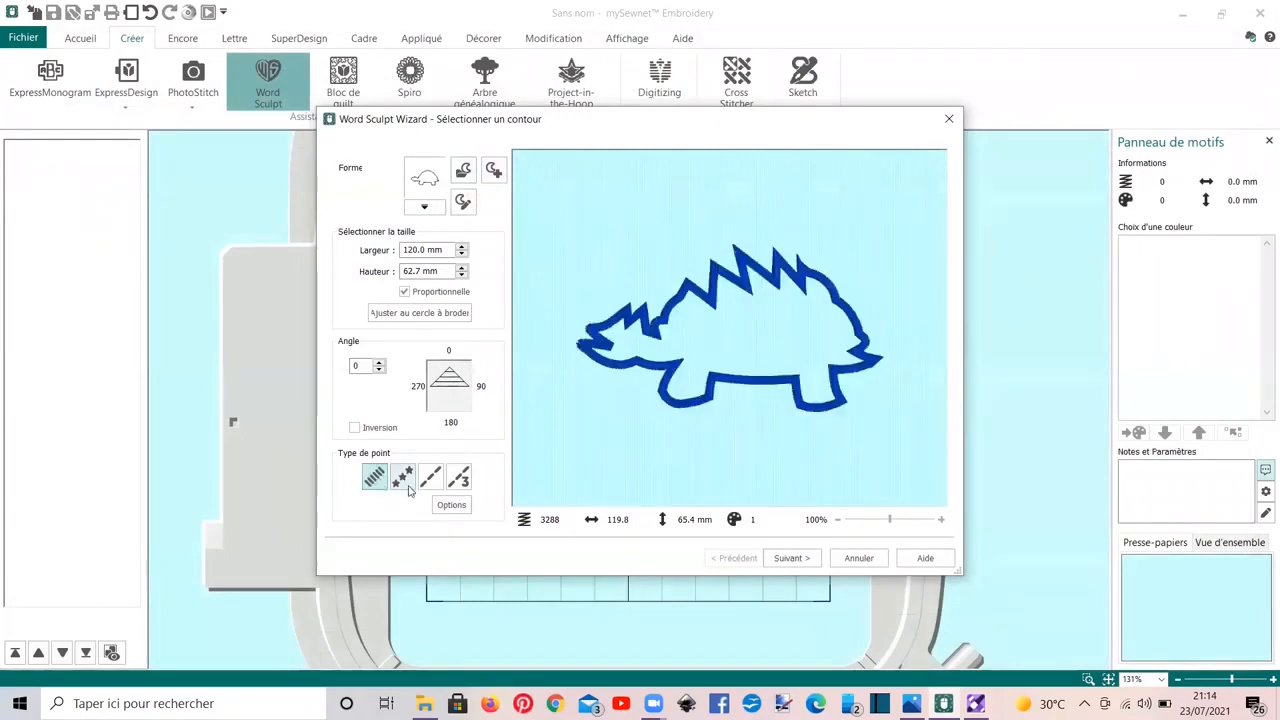
pyautogui.click(452, 505)
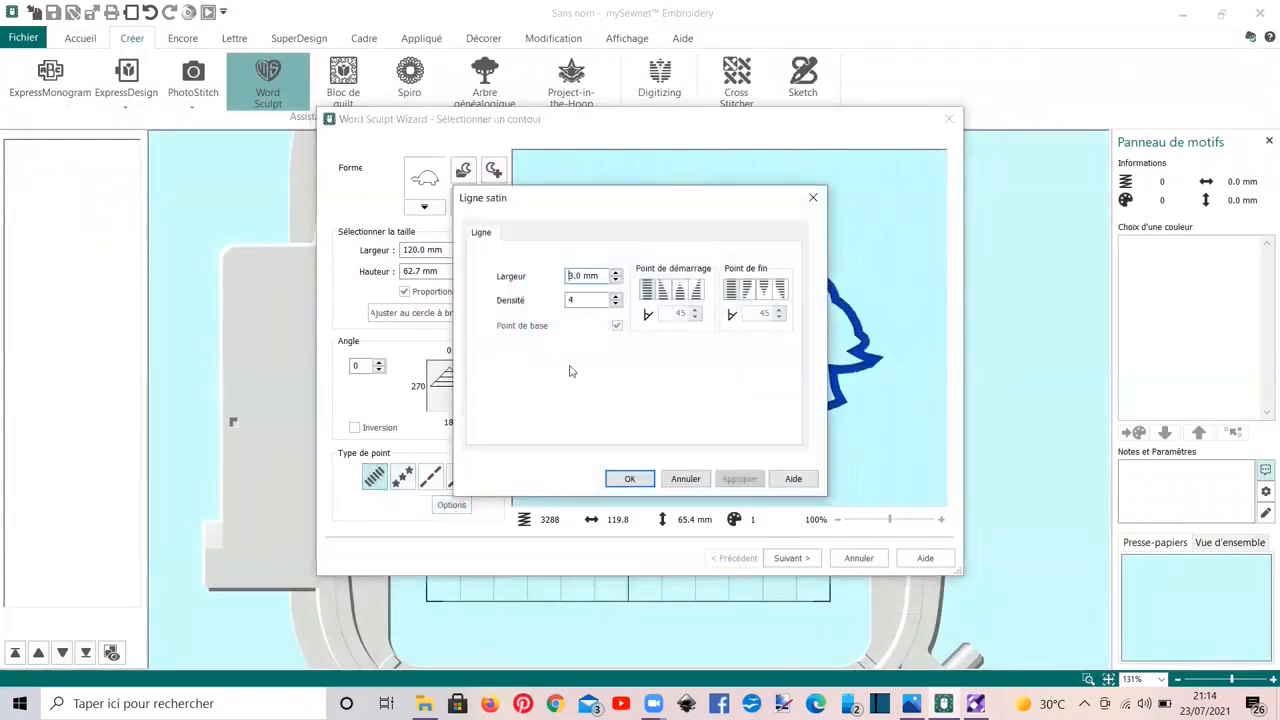
pyautogui.click(615, 281)
pyautogui.click(615, 281)
pyautogui.click(615, 281)
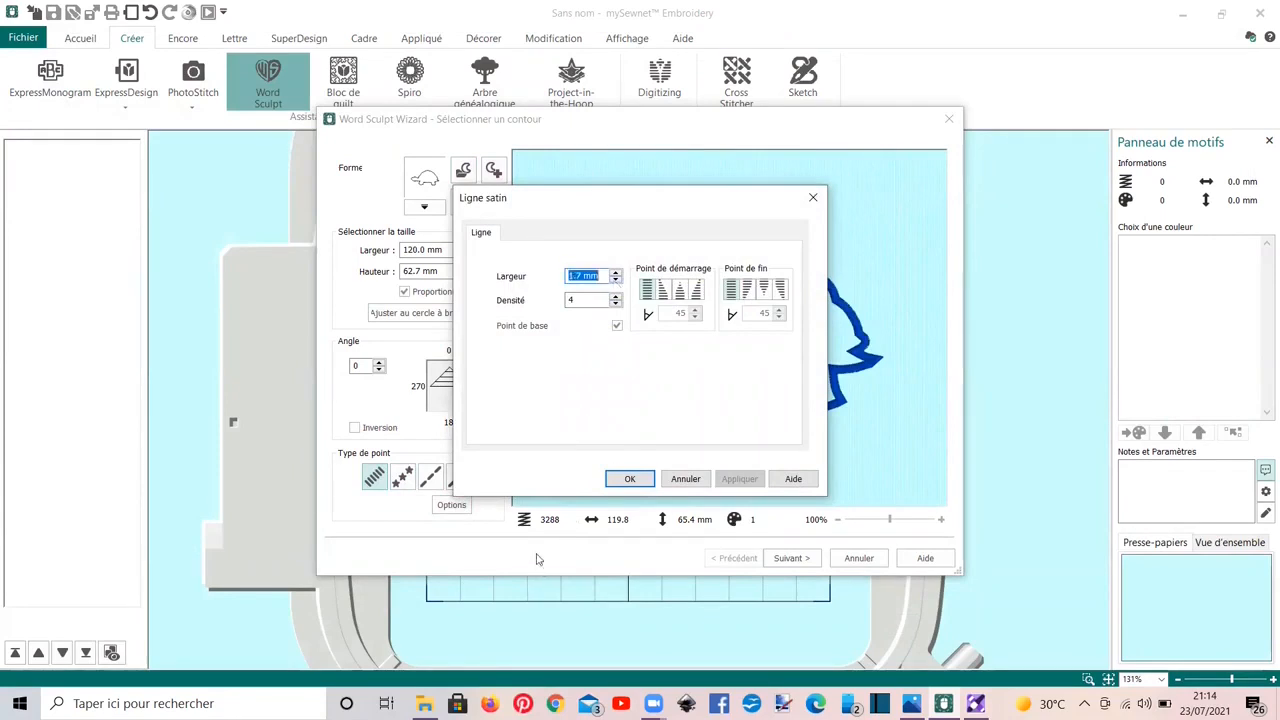
pyautogui.click(617, 481)
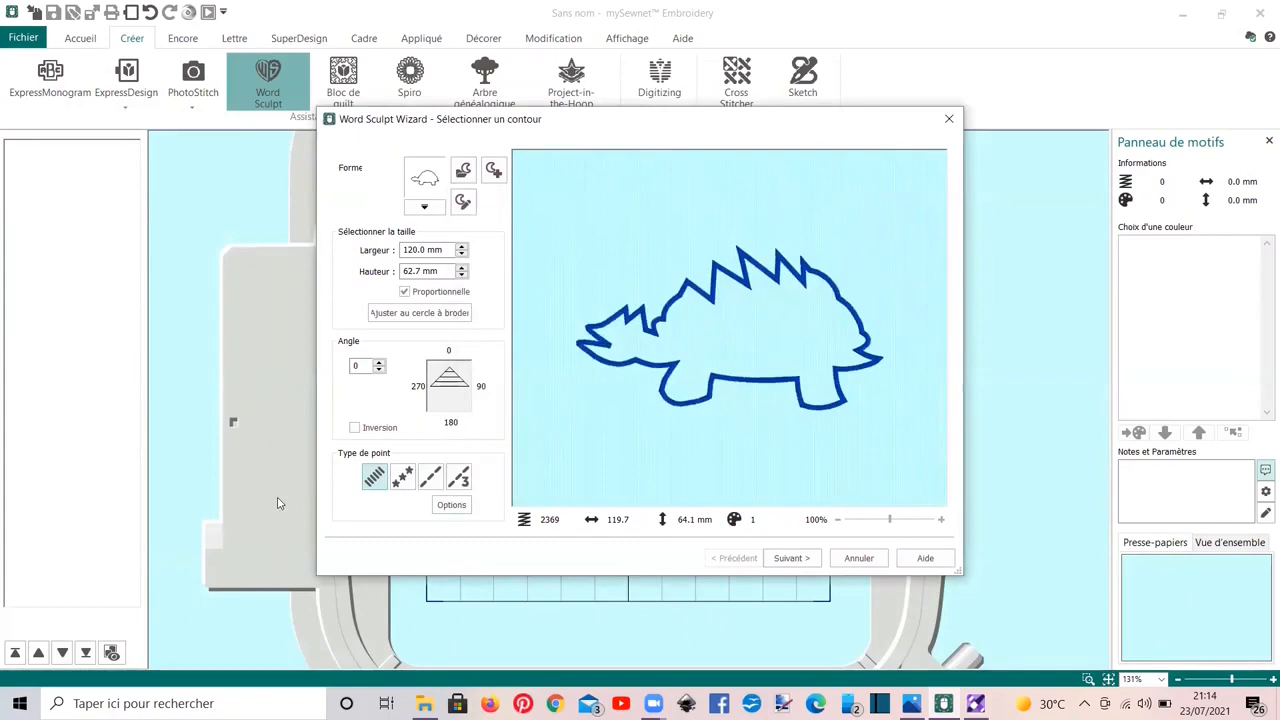
pyautogui.click(462, 205)
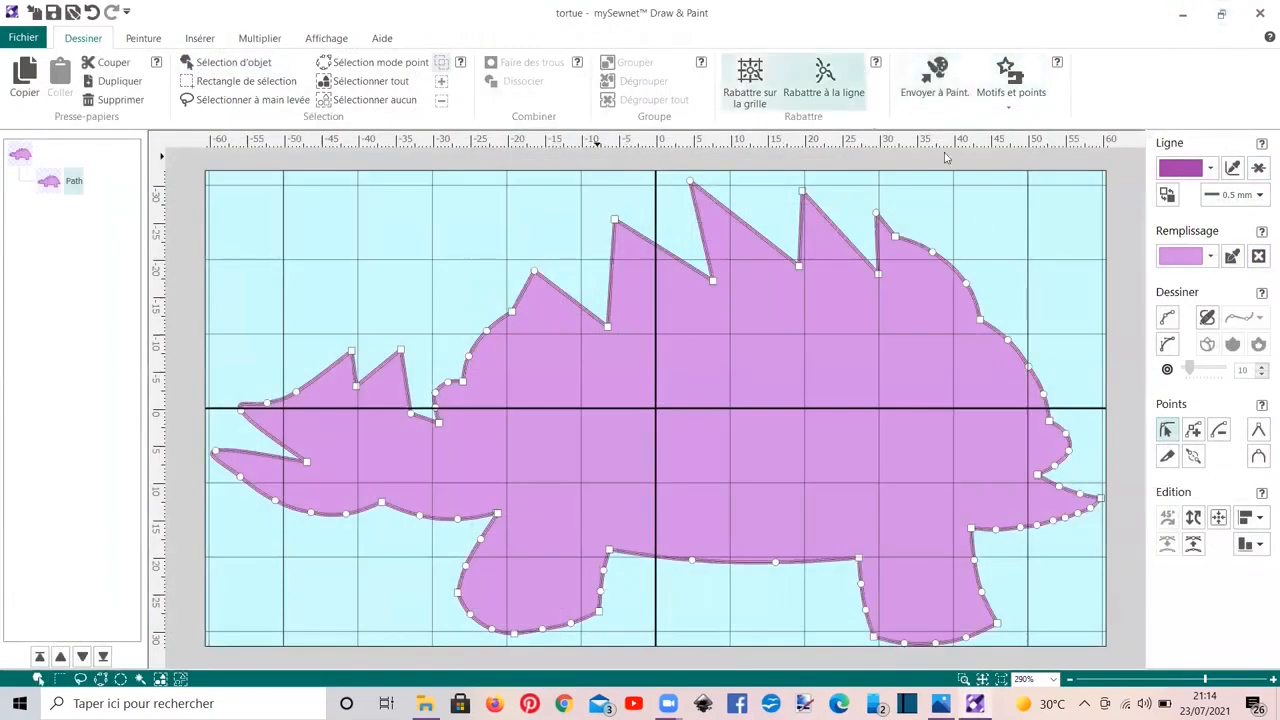
pyautogui.click(1260, 13)
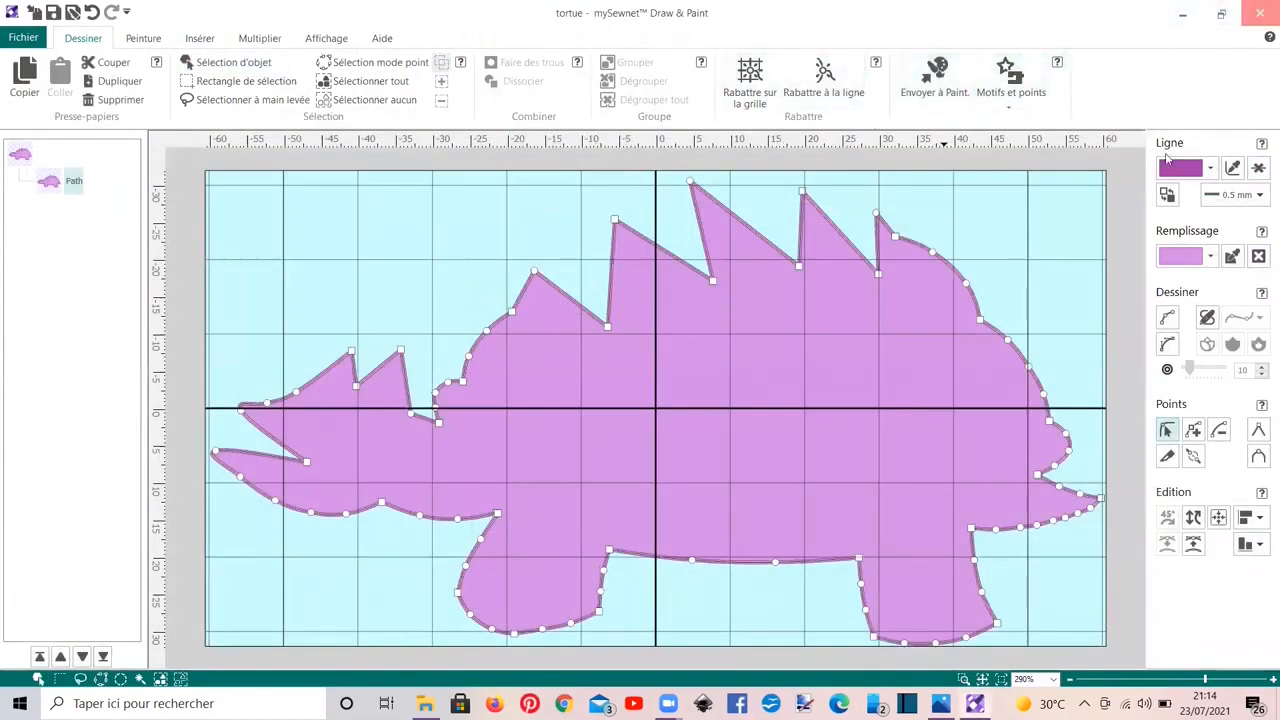
pyautogui.doubleClick(279, 236)
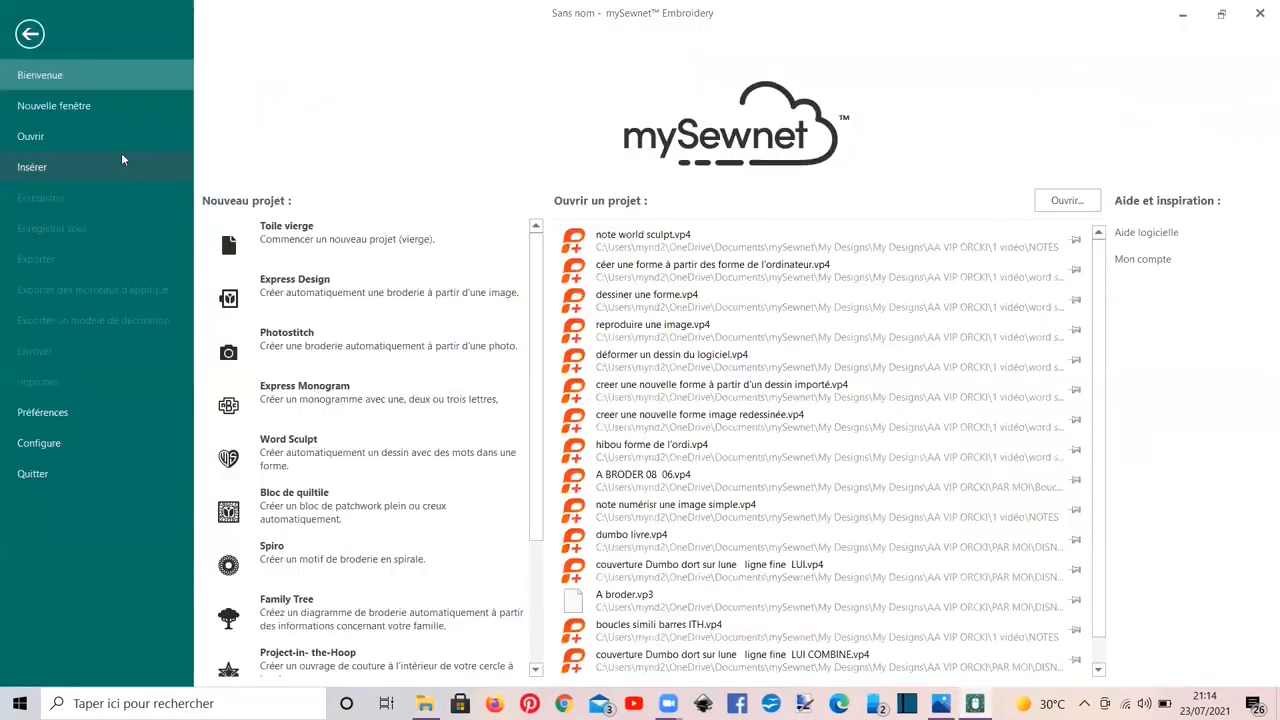
# Start a new blank project and choose a smaller square hoop from the Pfaff creative icon group.
pyautogui.click(293, 232)
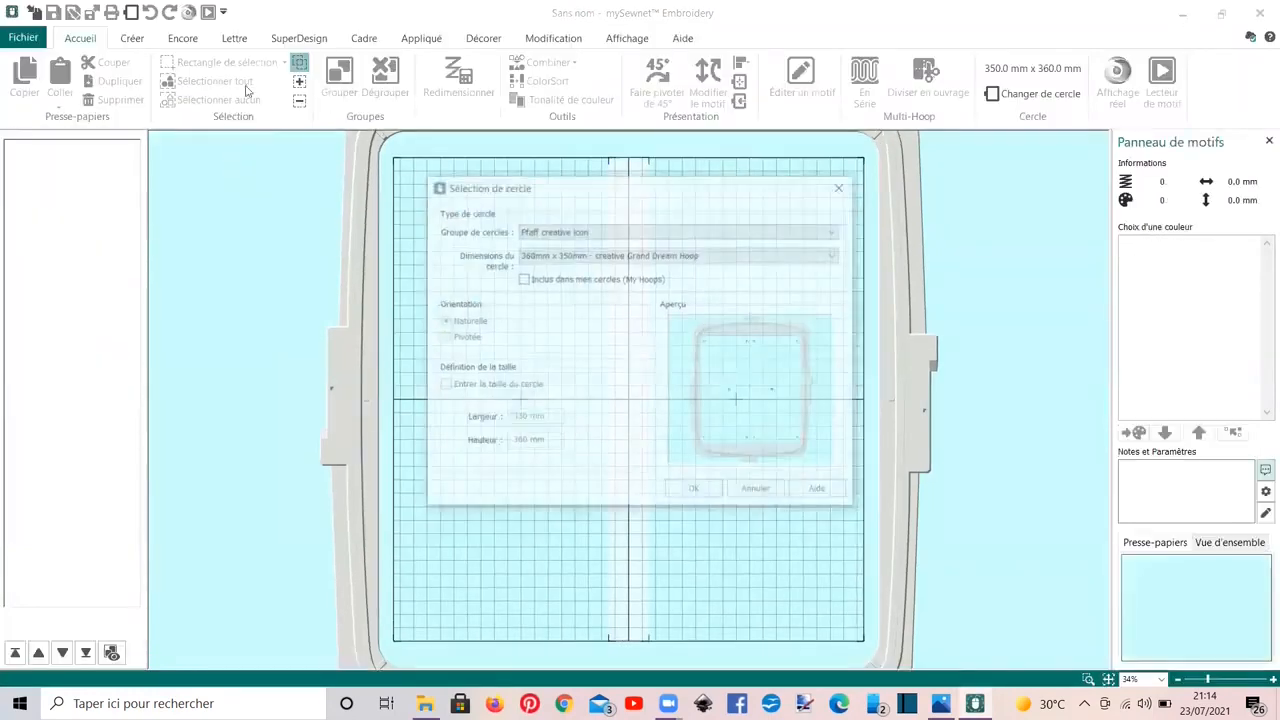
pyautogui.click(617, 256)
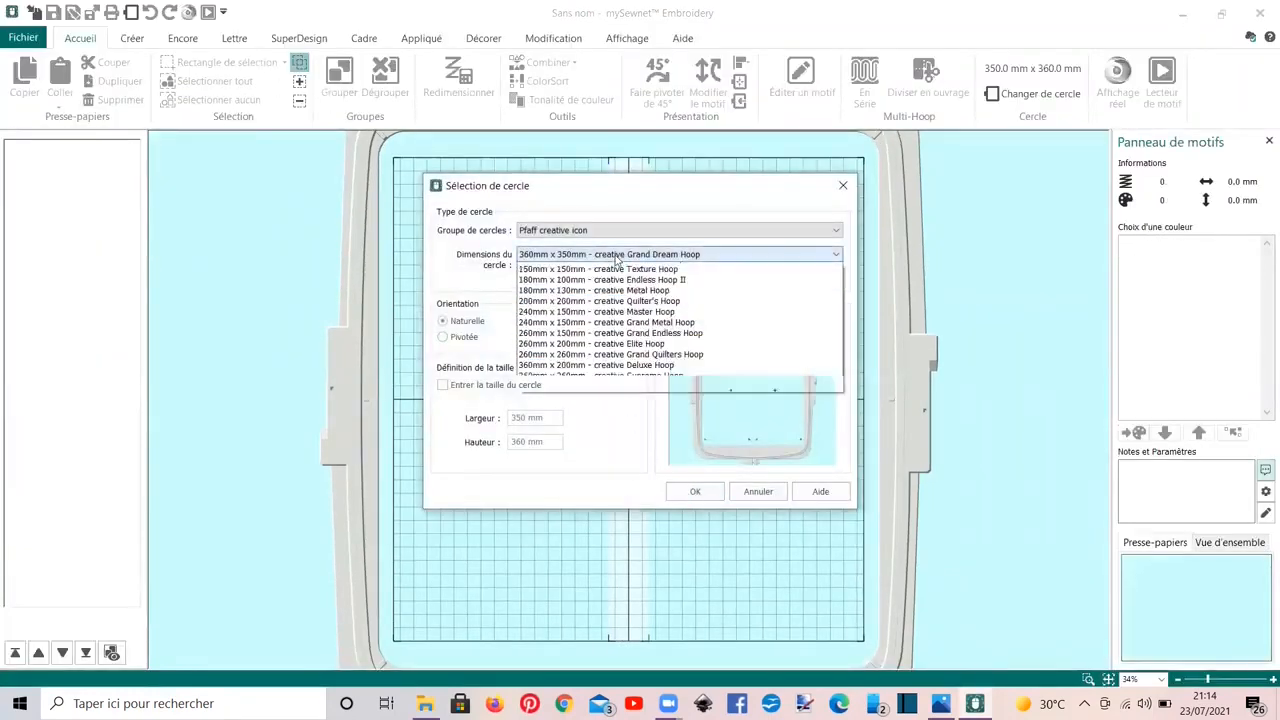
pyautogui.click(563, 289)
pyautogui.click(690, 491)
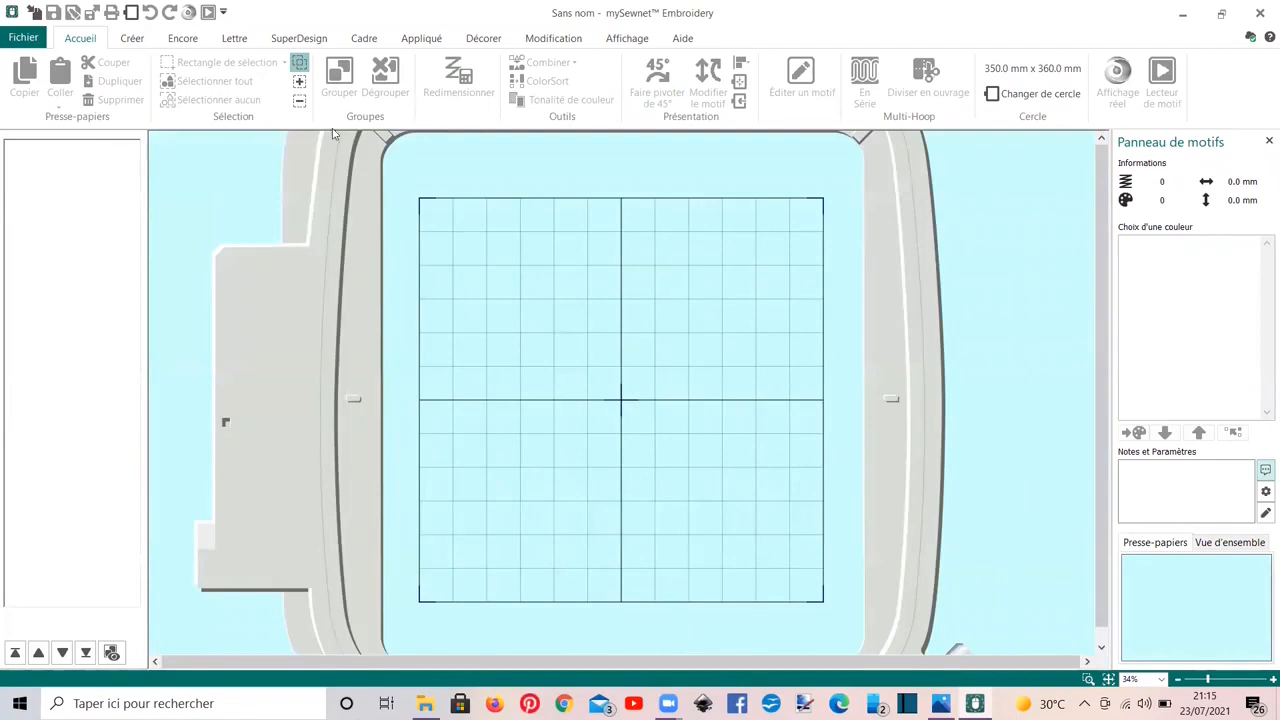
# Start a Word Sculpt design, open its default dove outline in Draw & Paint and delete the dove path.
pyautogui.click(130, 42)
pyautogui.click(287, 91)
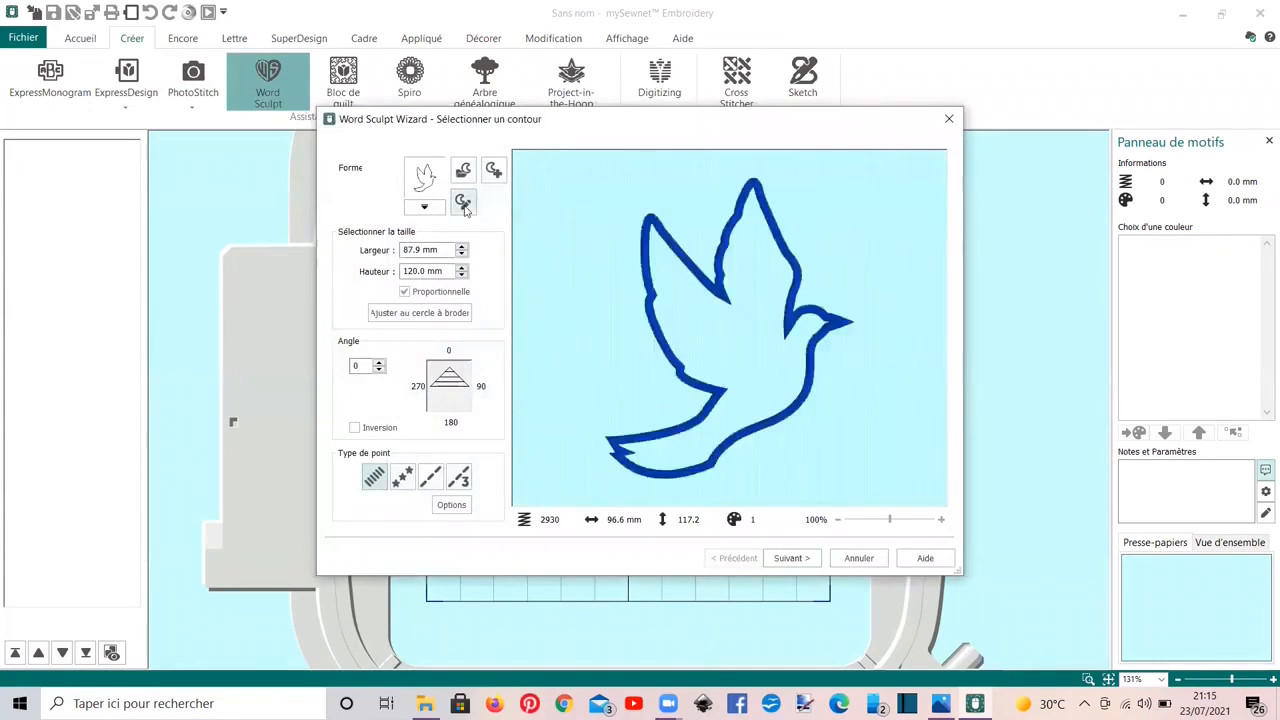
pyautogui.click(463, 203)
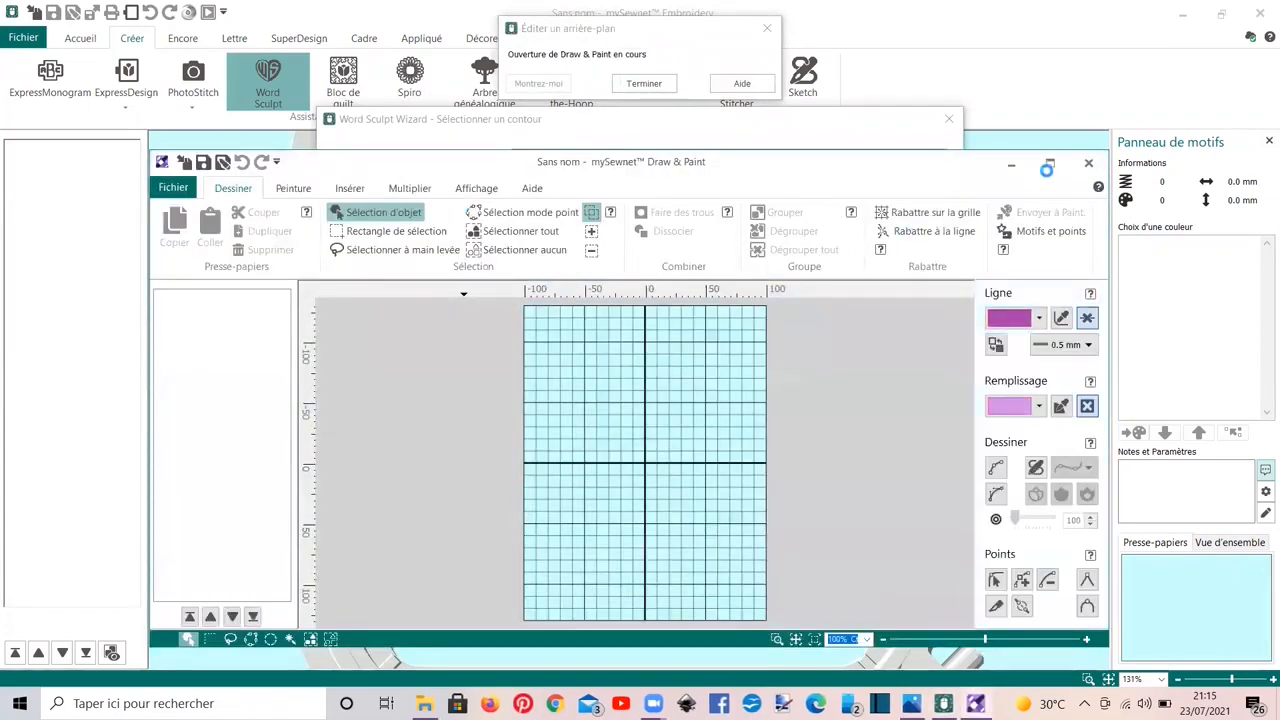
pyautogui.click(1051, 162)
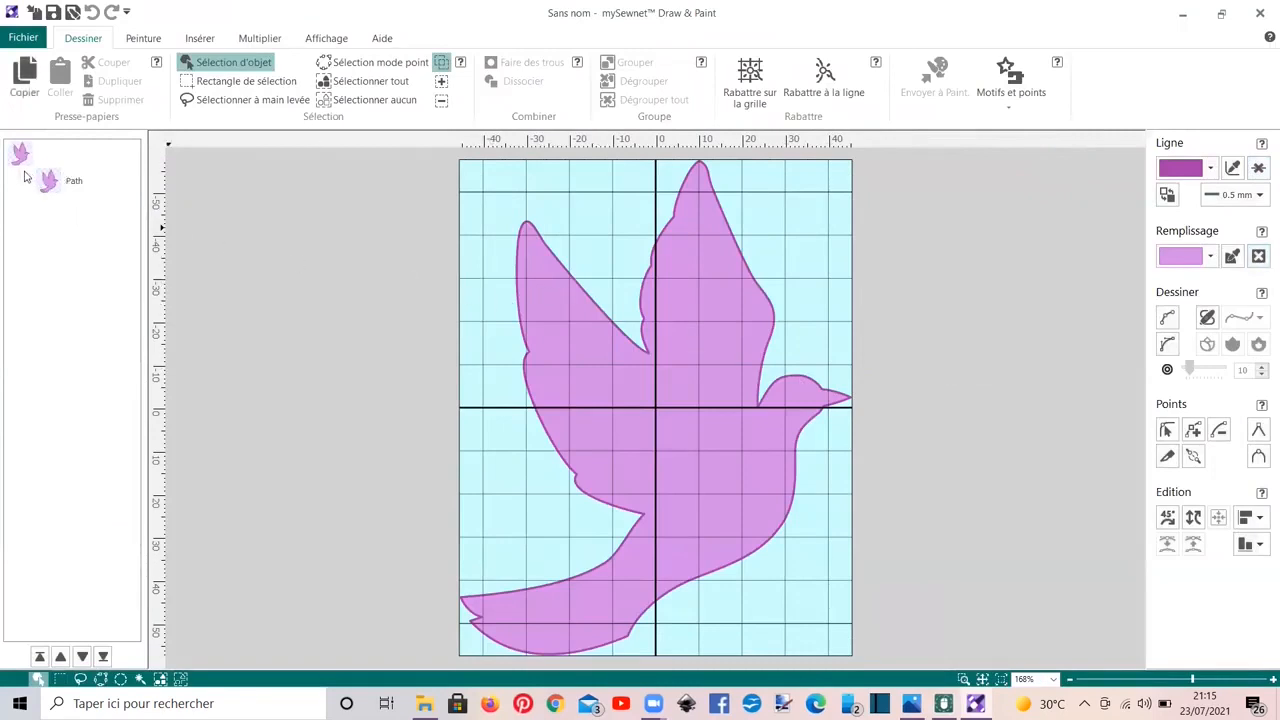
pyautogui.click(45, 183)
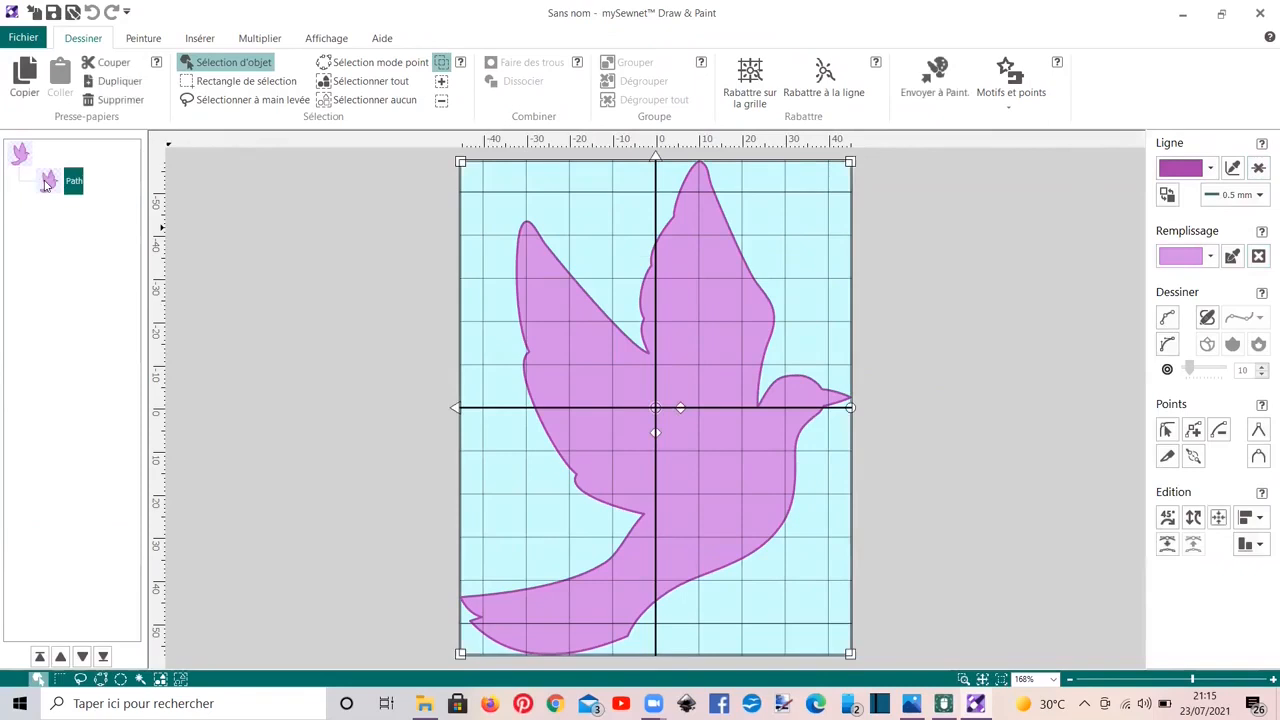
pyautogui.press('Delete')
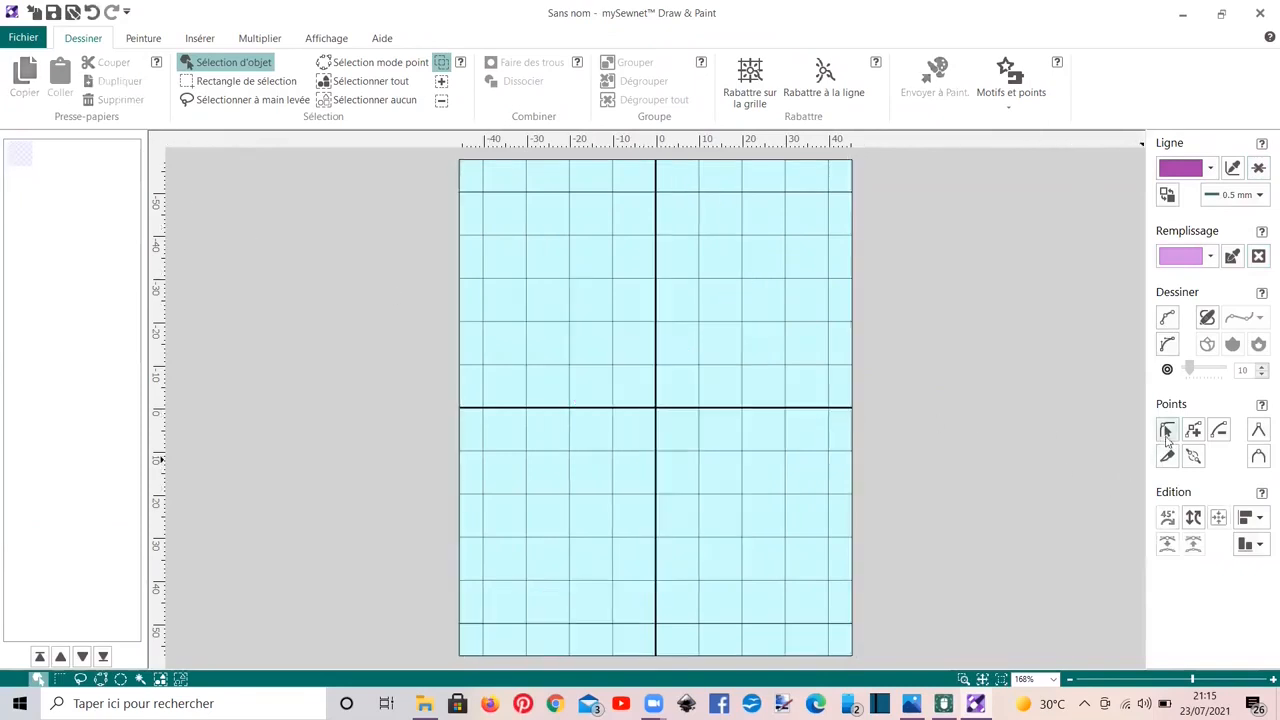
# Draw a rounded, waisted outline about 45 mm wide and 70 mm high with freehand drawing, and end the drawing.
pyautogui.click(1166, 319)
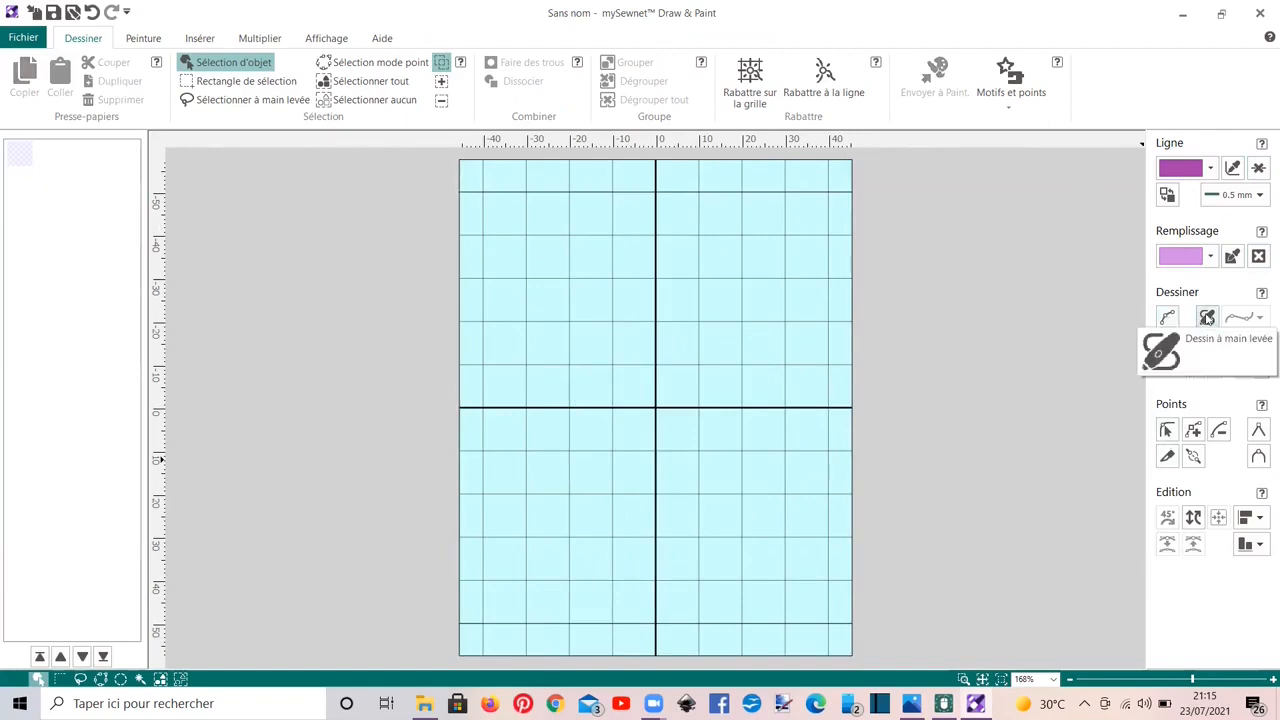
pyautogui.click(1207, 318)
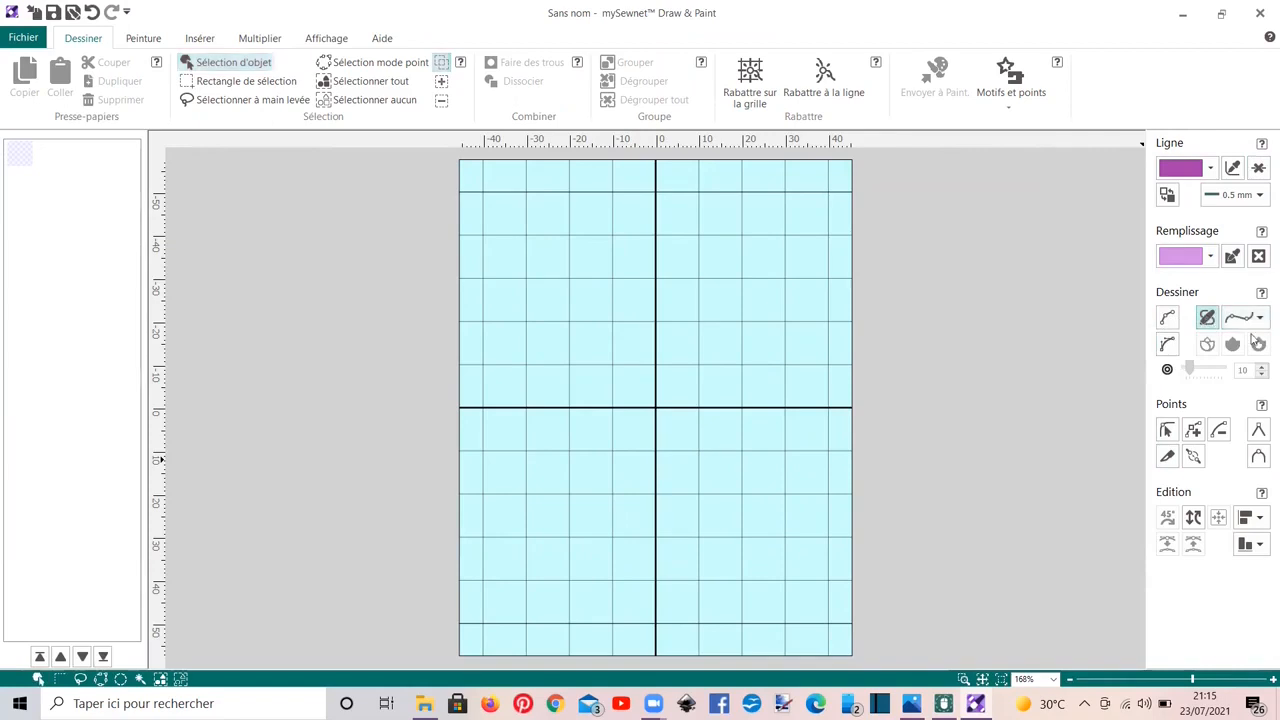
pyautogui.click(1260, 320)
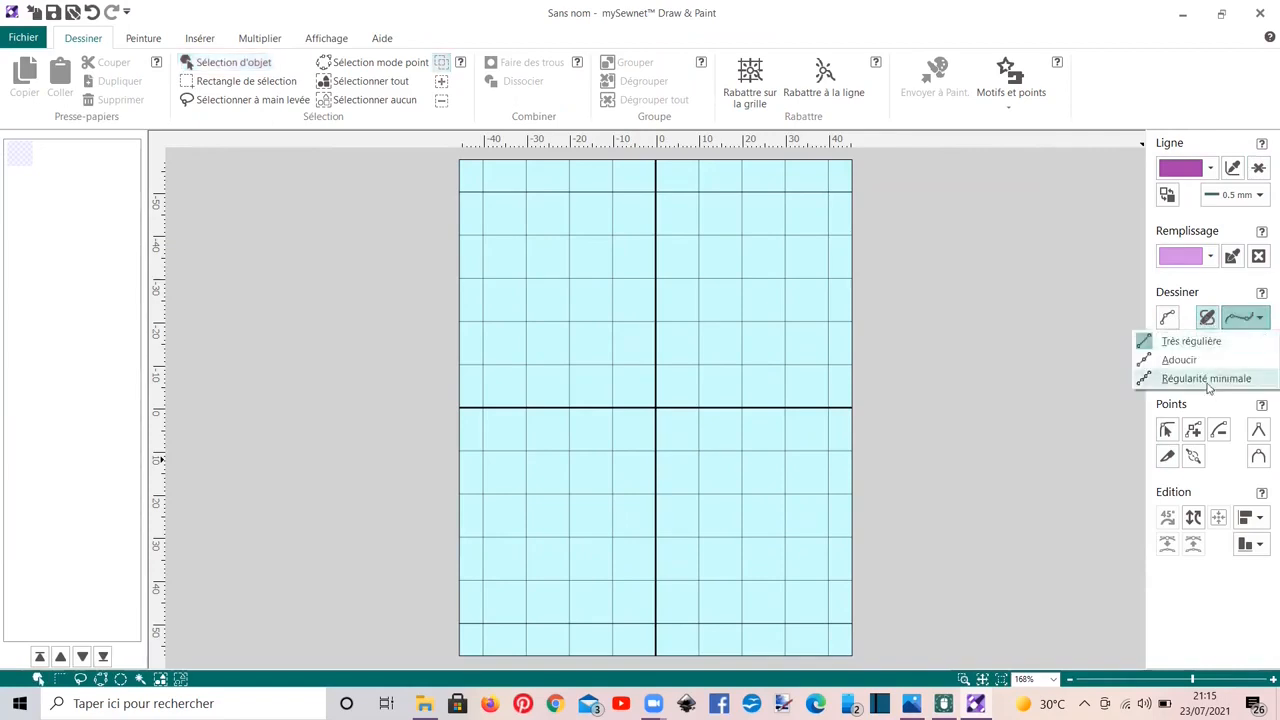
pyautogui.moveTo(605, 266)
pyautogui.mouseDown()
pyautogui.moveTo(708, 265)
pyautogui.moveTo(714, 337)
pyautogui.moveTo(675, 416)
pyautogui.moveTo(735, 509)
pyautogui.moveTo(659, 563)
pyautogui.moveTo(594, 521)
pyautogui.moveTo(603, 427)
pyautogui.moveTo(551, 402)
pyautogui.moveTo(543, 351)
pyautogui.moveTo(561, 300)
pyautogui.moveTo(606, 274)
pyautogui.mouseUp()
pyautogui.rightClick(601, 270)
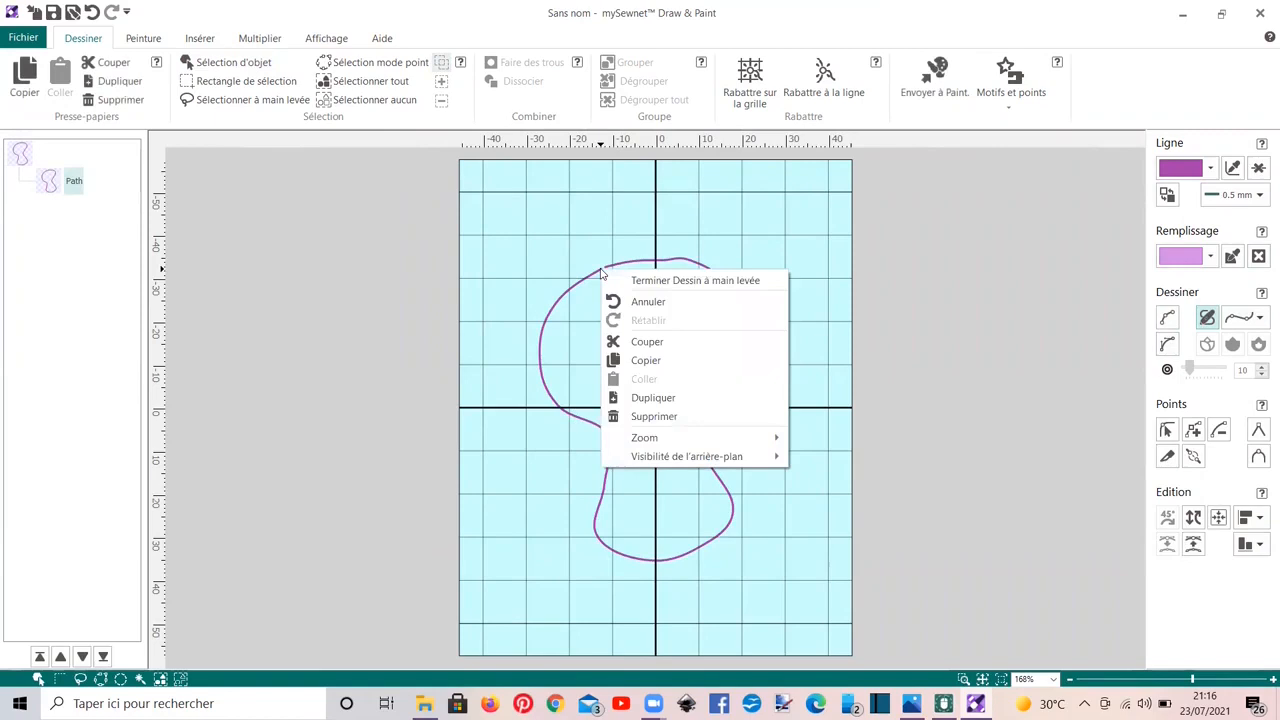
pyautogui.click(633, 287)
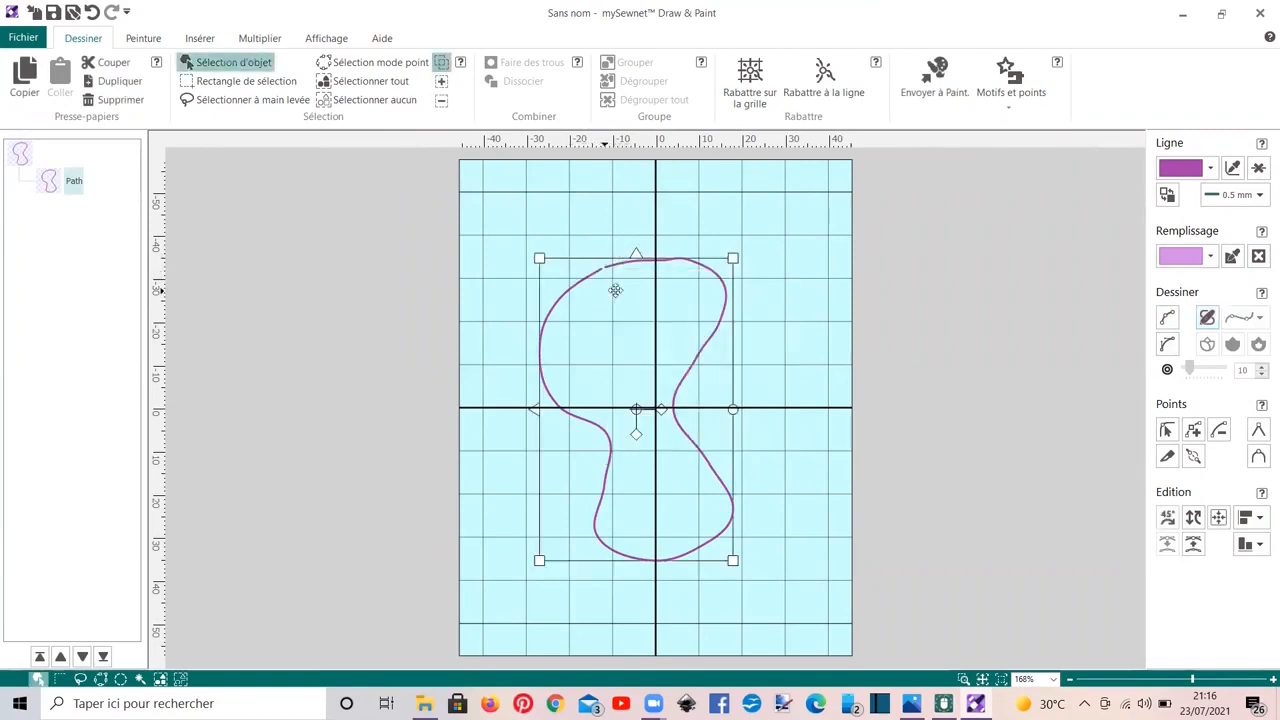
# Close the freehand outline by moving the line's start point onto its end point.
pyautogui.click(963, 680)
pyautogui.moveTo(631, 258); pyautogui.dragTo(577, 364)
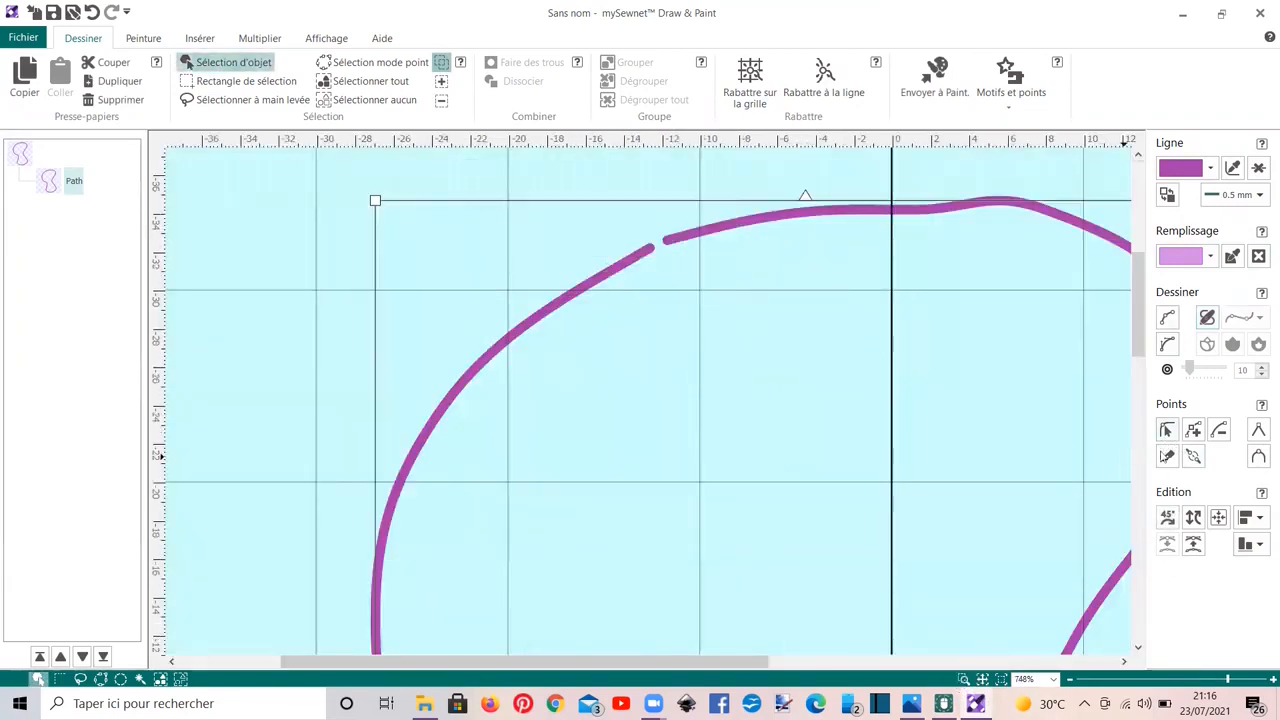
pyautogui.click(1166, 429)
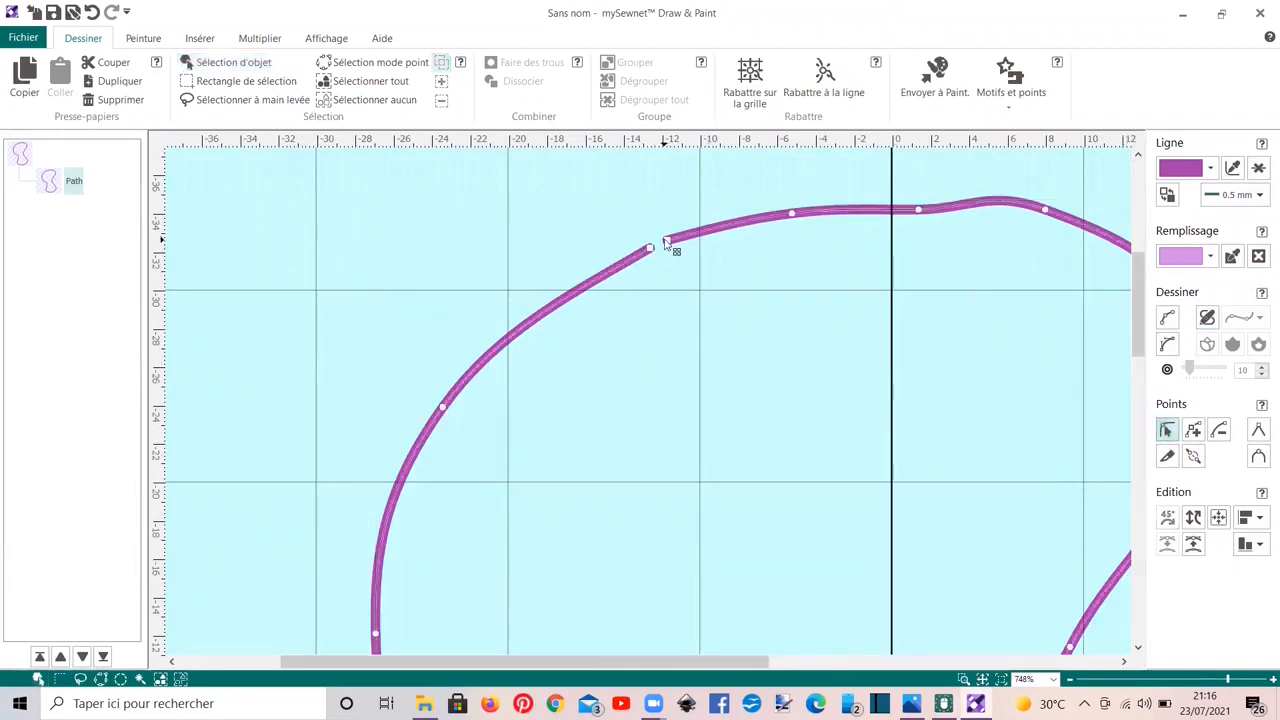
pyautogui.moveTo(667, 243); pyautogui.dragTo(651, 247)
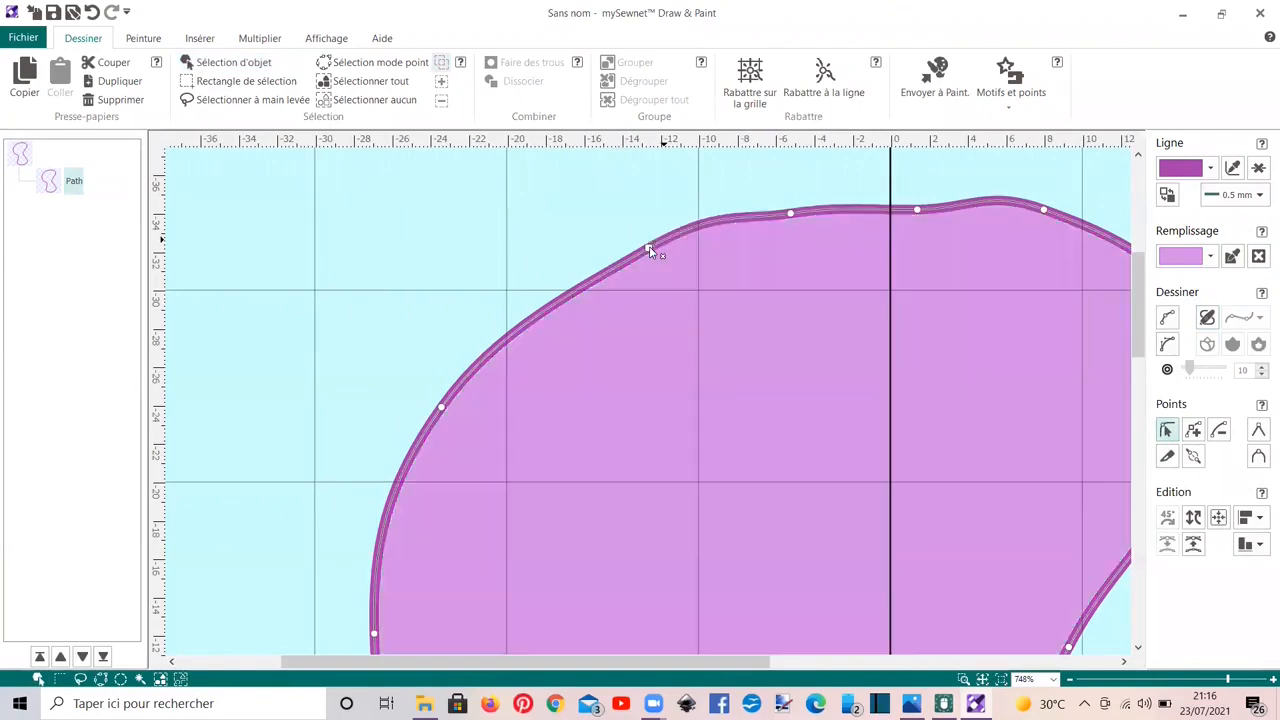
pyautogui.scroll(-3, 717, 376)
pyautogui.scroll(-5, 717, 372)
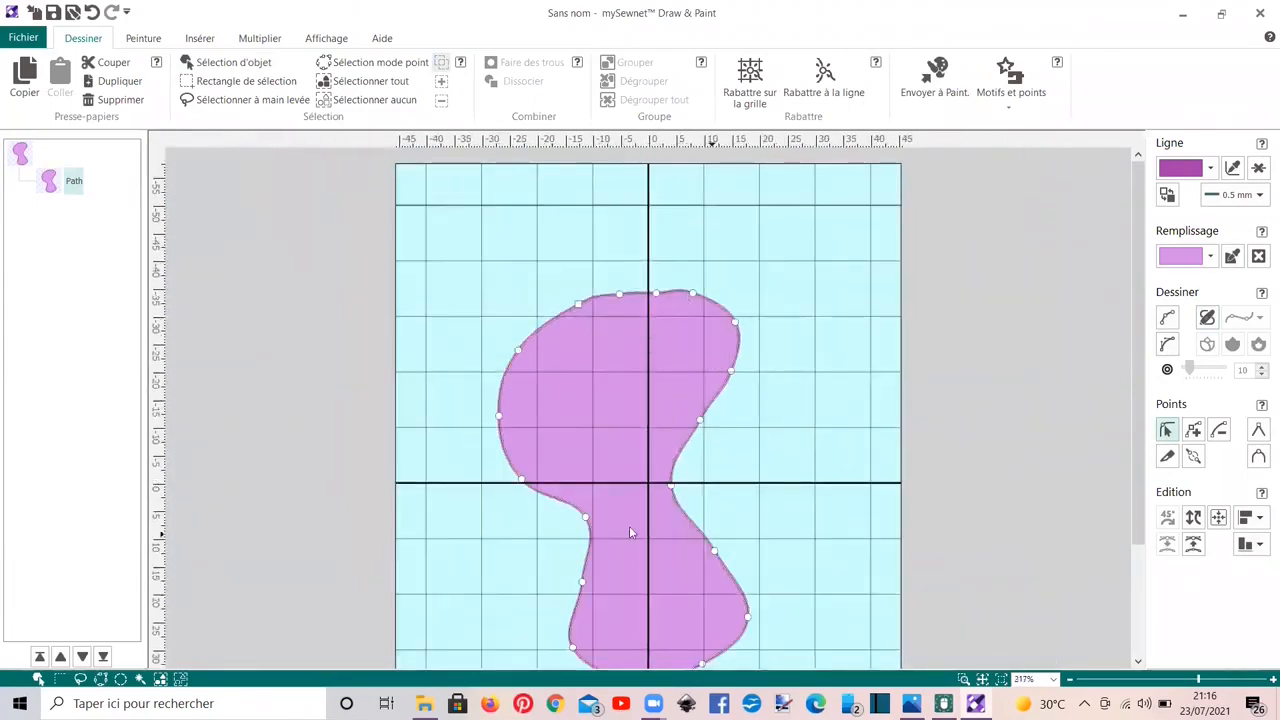
# Save the drawing as "forme à main levée" in Draw & Paint (*.ecq) format in the DESSIN VIDEO > WORD SCULPT folder.
pyautogui.click(22, 40)
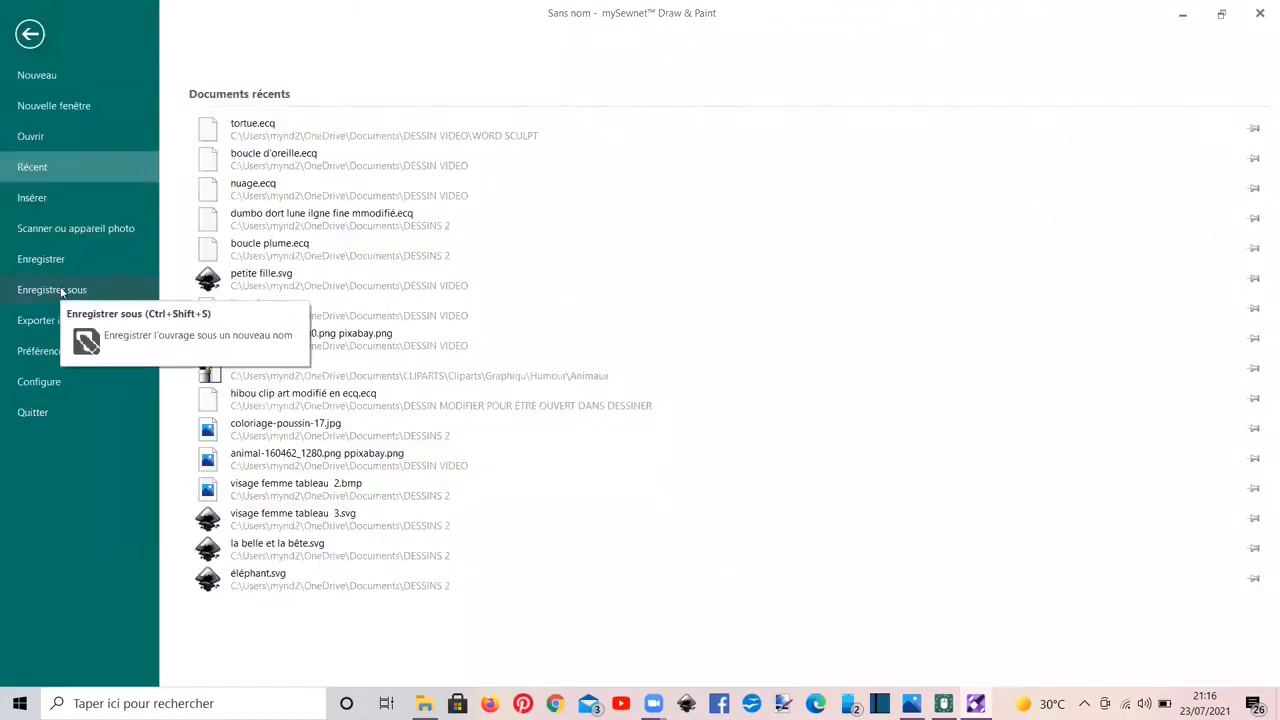
pyautogui.click(62, 291)
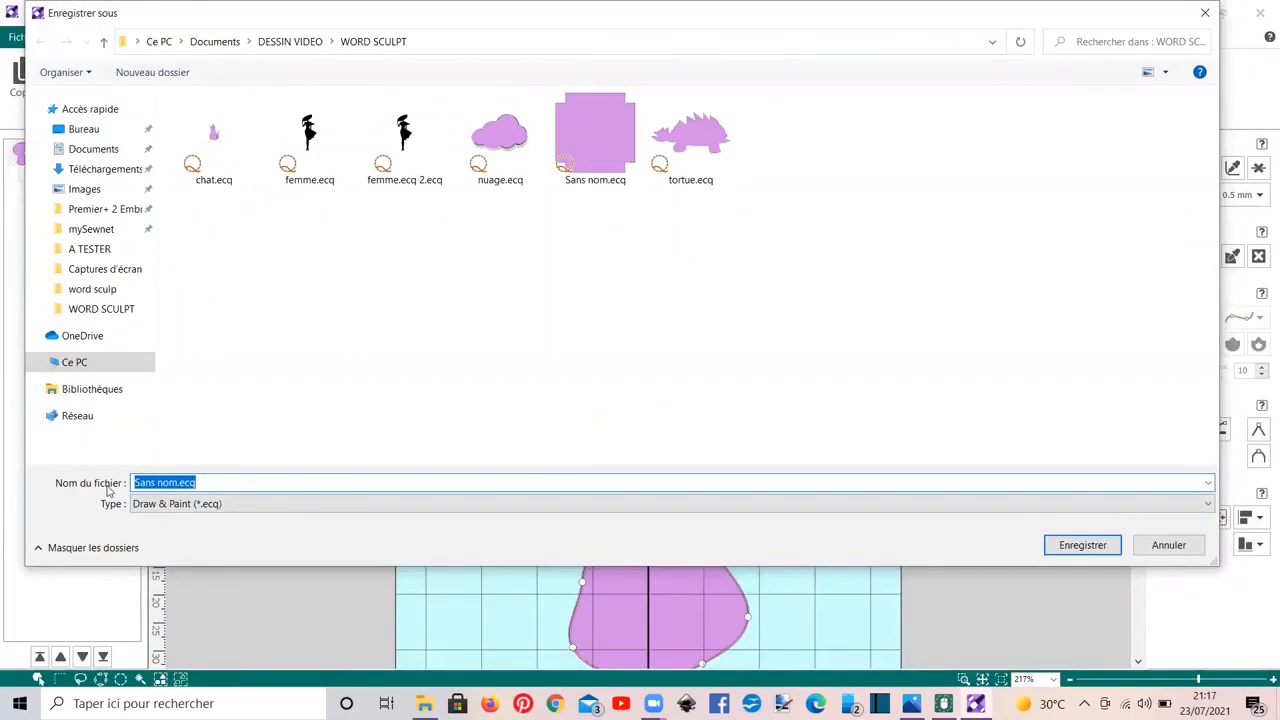
pyautogui.write('forme à main levée')
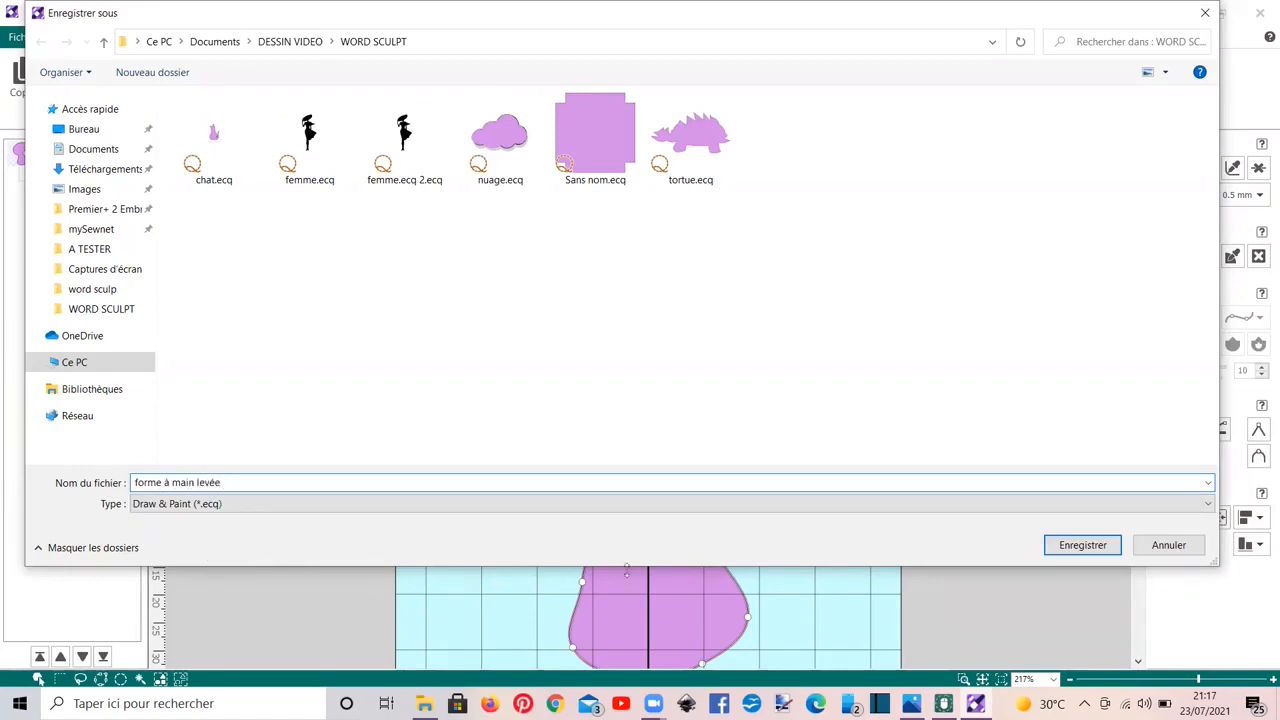
pyautogui.press('Return')
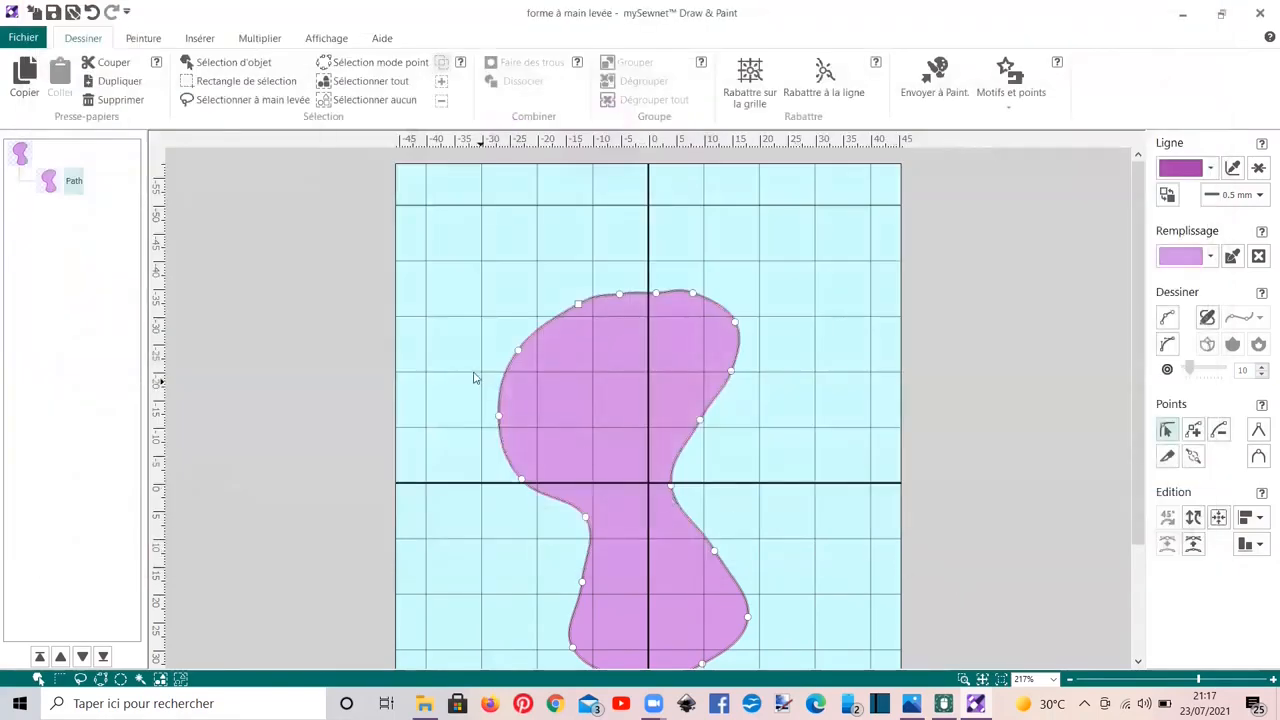
# Finish the background editing with the freehand shape in the Word Sculpt wizard, and close the wizard without creating a design.
pyautogui.click(37, 678)
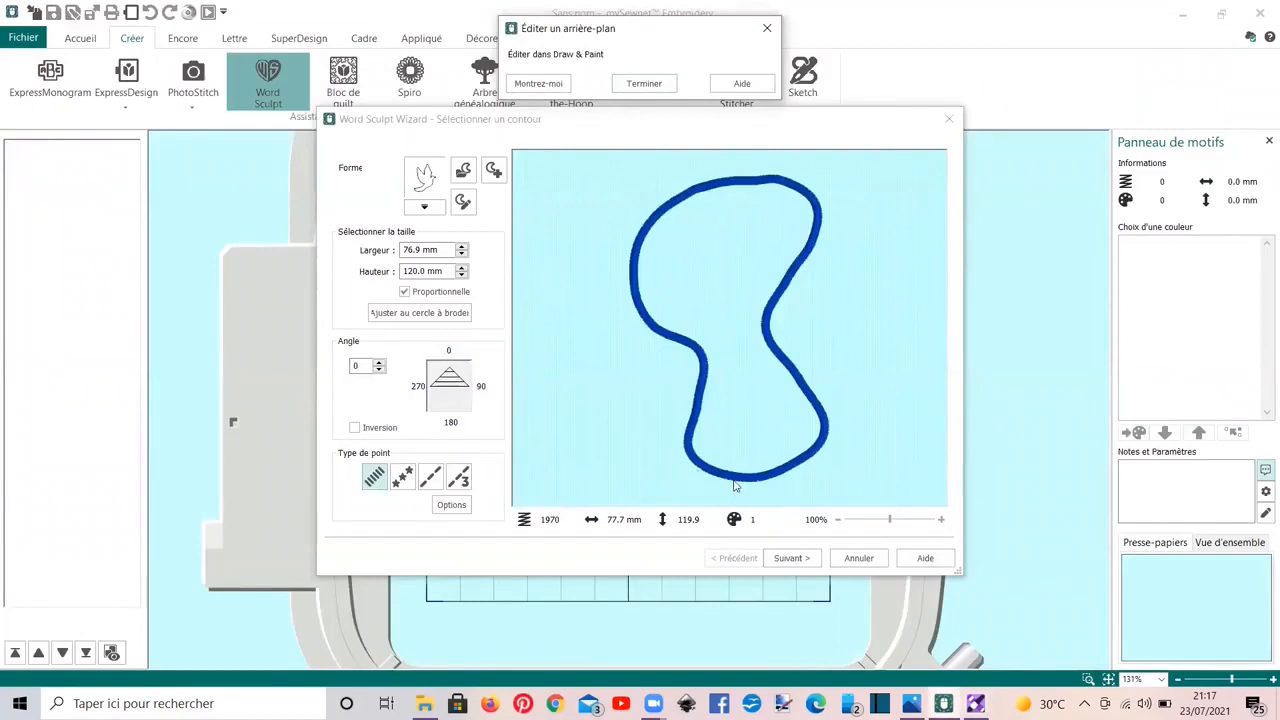
pyautogui.click(645, 83)
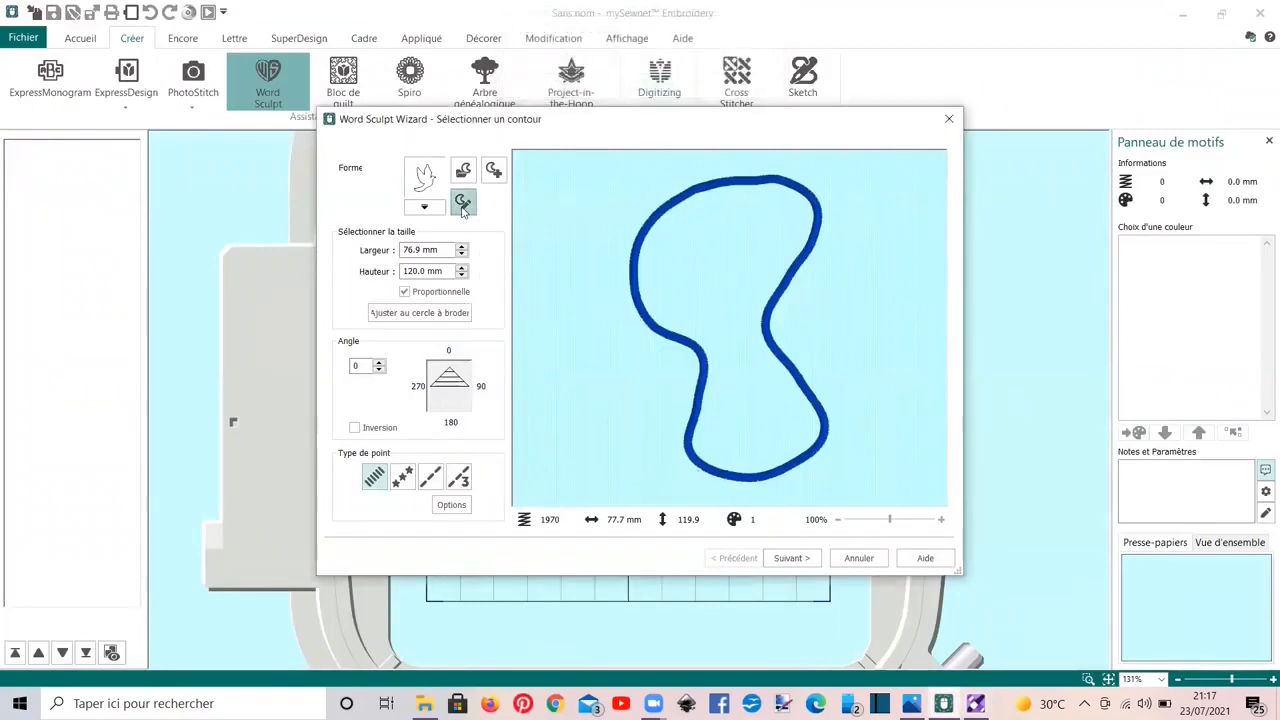
pyautogui.click(949, 118)
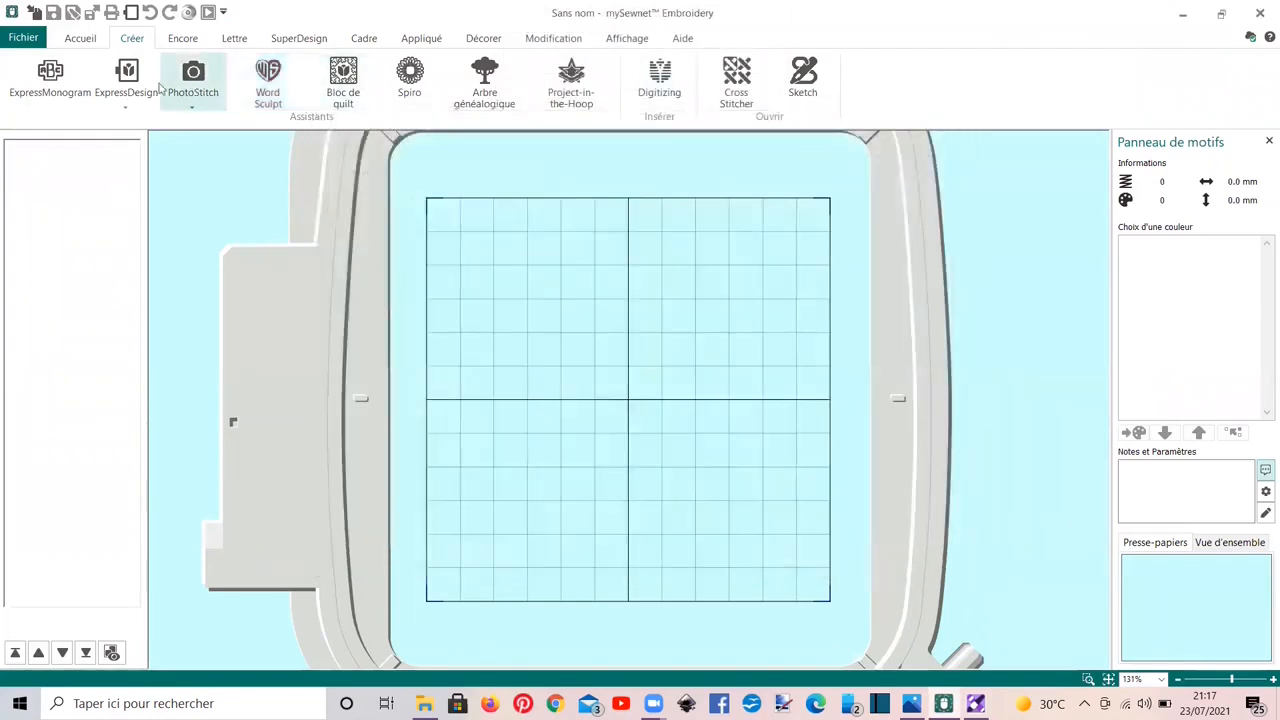
# Start another Word Sculpt design and clear the default dove outline in Draw & Paint.
pyautogui.click(262, 85)
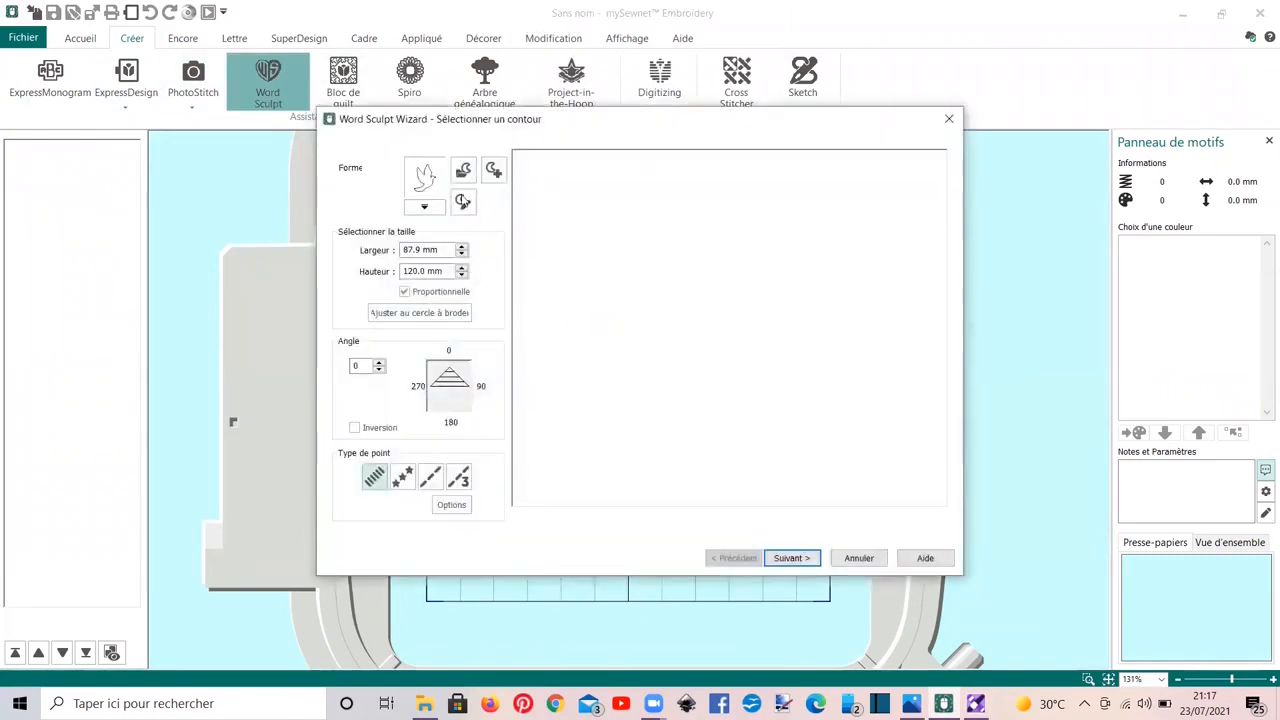
pyautogui.click(463, 204)
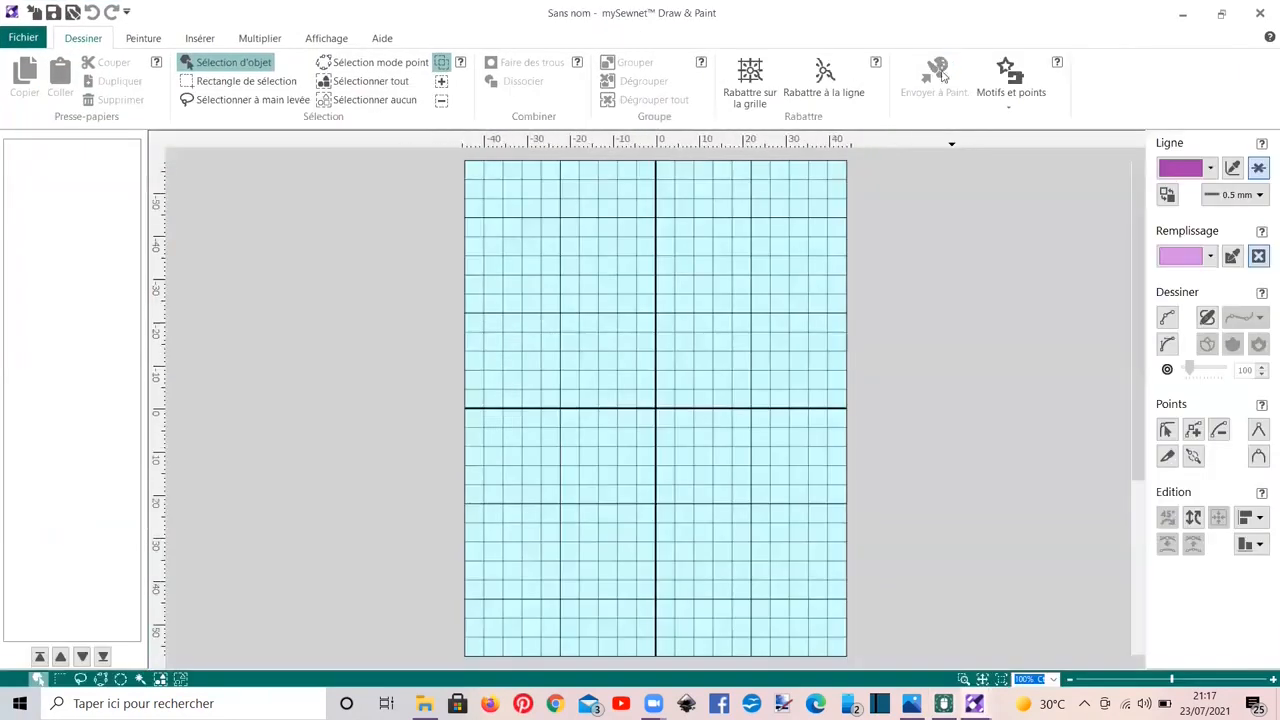
pyautogui.click(74, 181)
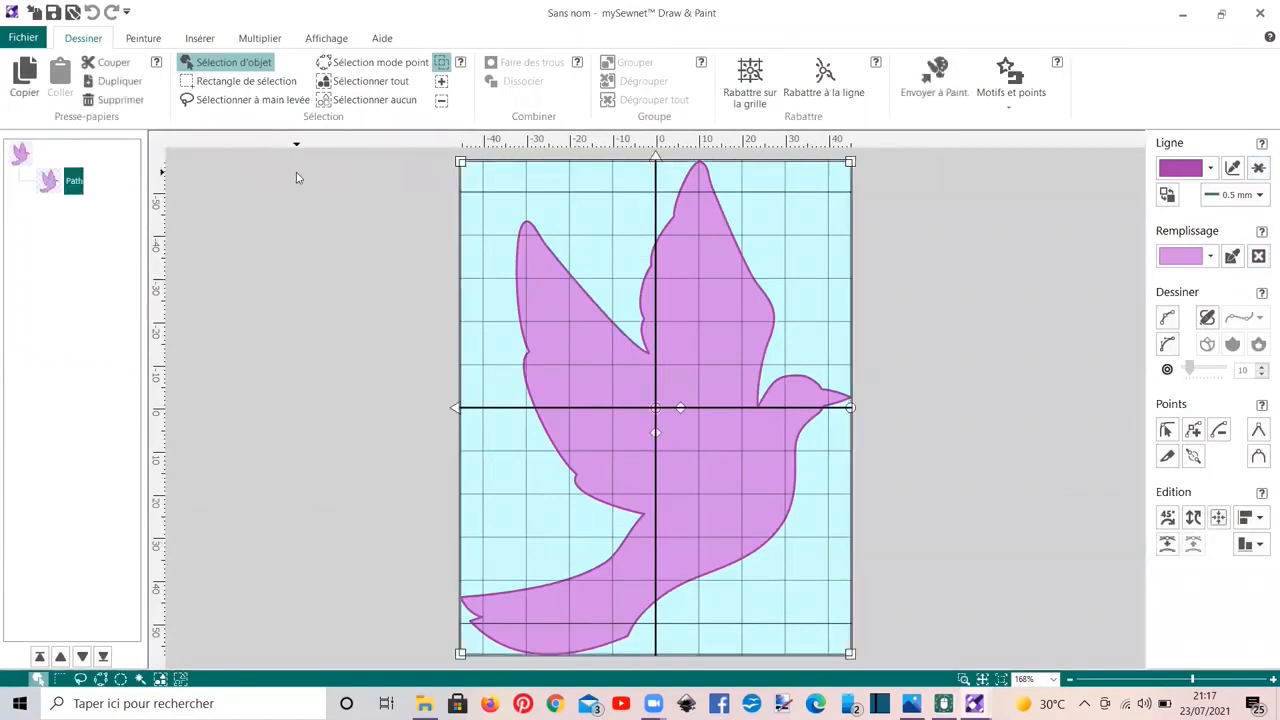
pyautogui.press('Delete')
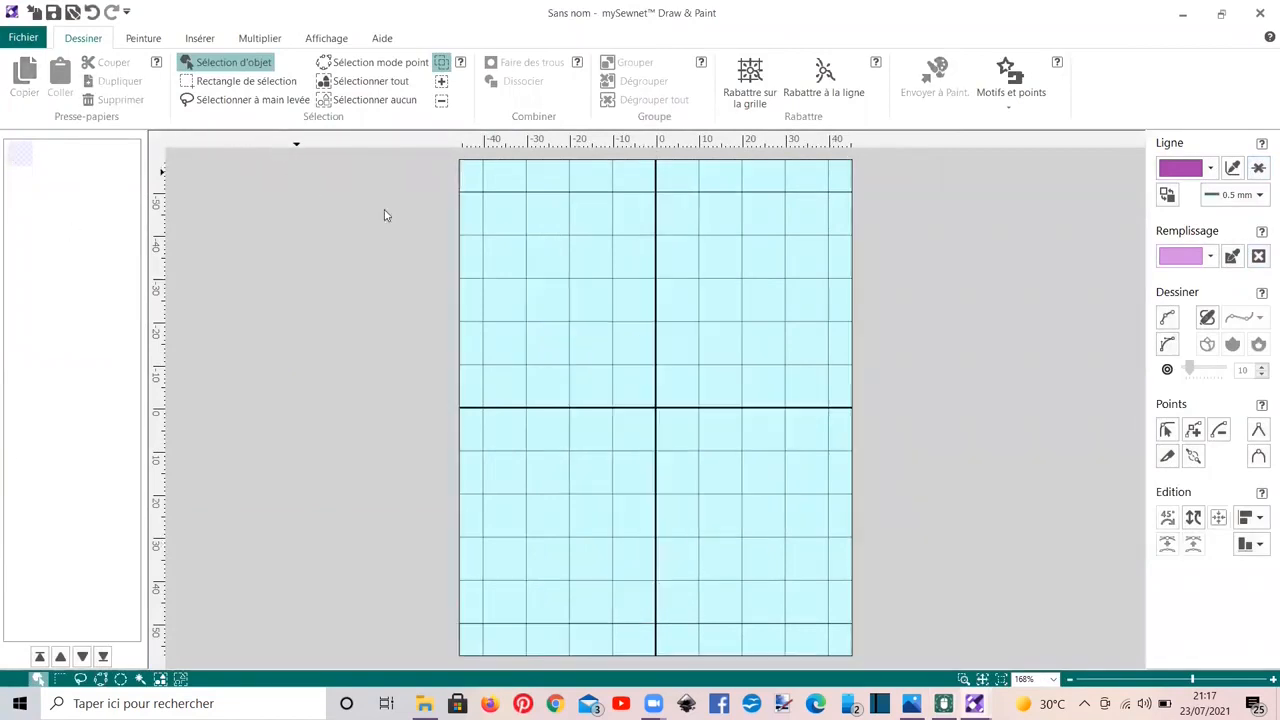
# Draw an open, straight-sided line of 11 points about 63 mm wide and 65 mm high with point drawing, and delete it.
pyautogui.click(1169, 319)
pyautogui.click(604, 225)
pyautogui.click(781, 338)
pyautogui.click(745, 438)
pyautogui.click(663, 506)
pyautogui.click(604, 459)
pyautogui.click(687, 428)
pyautogui.click(589, 392)
pyautogui.click(509, 341)
pyautogui.click(522, 272)
pyautogui.click(588, 277)
pyautogui.click(598, 252)
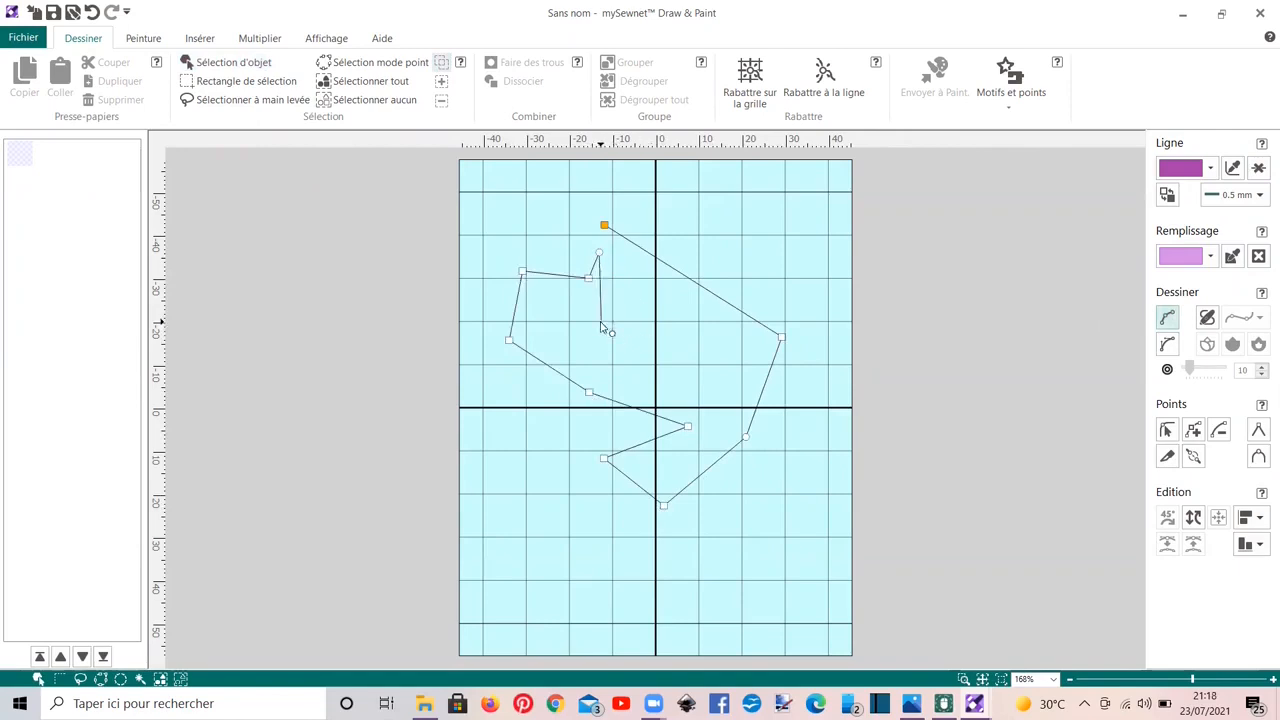
pyautogui.rightClick(631, 310)
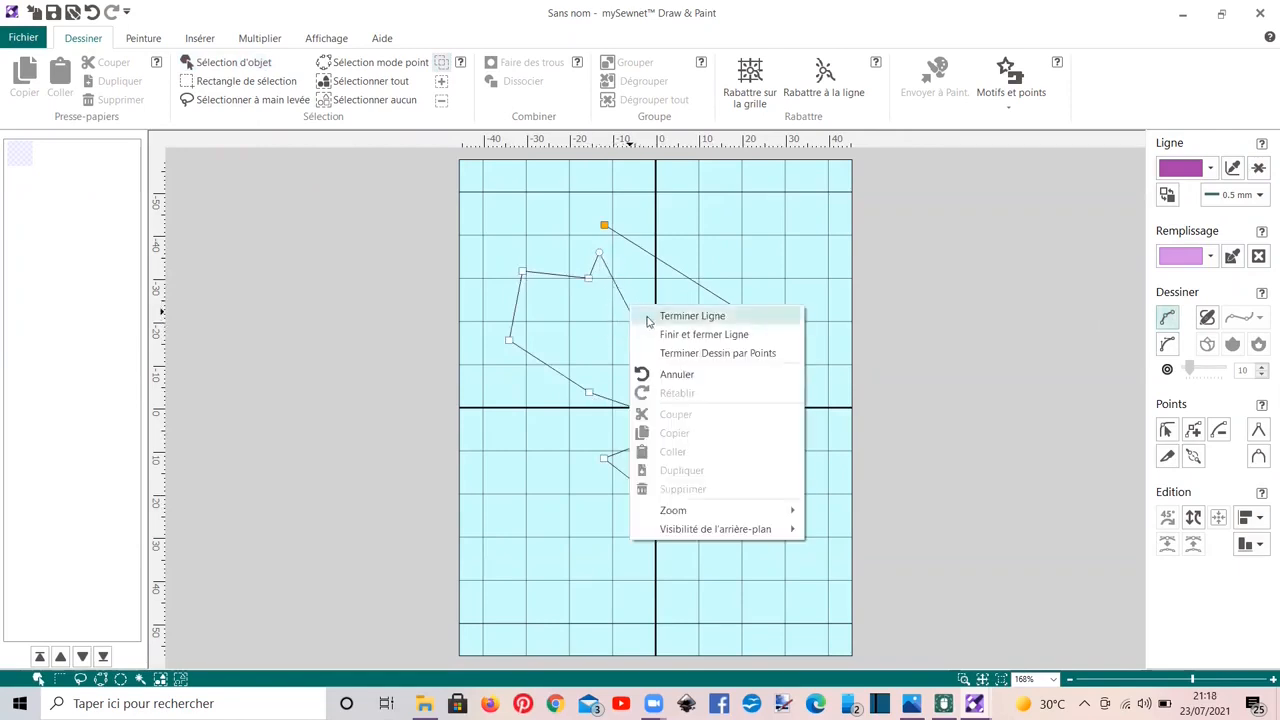
pyautogui.click(690, 316)
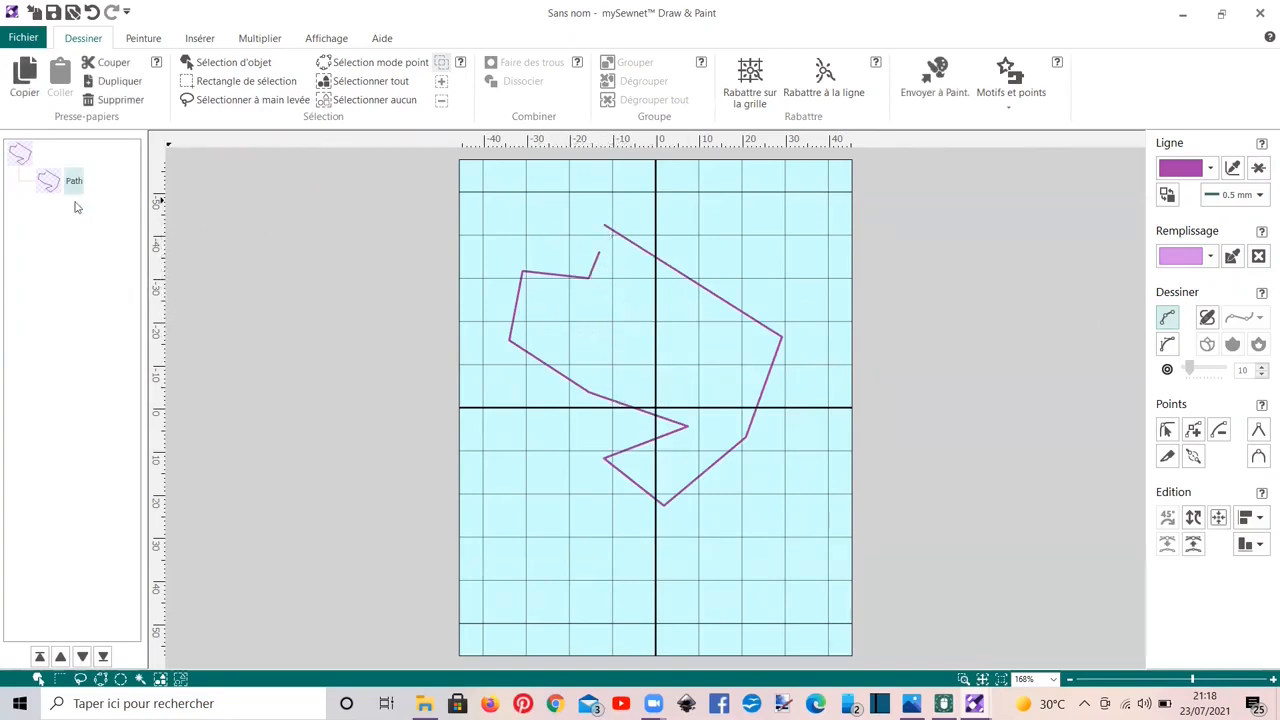
pyautogui.press('Delete')
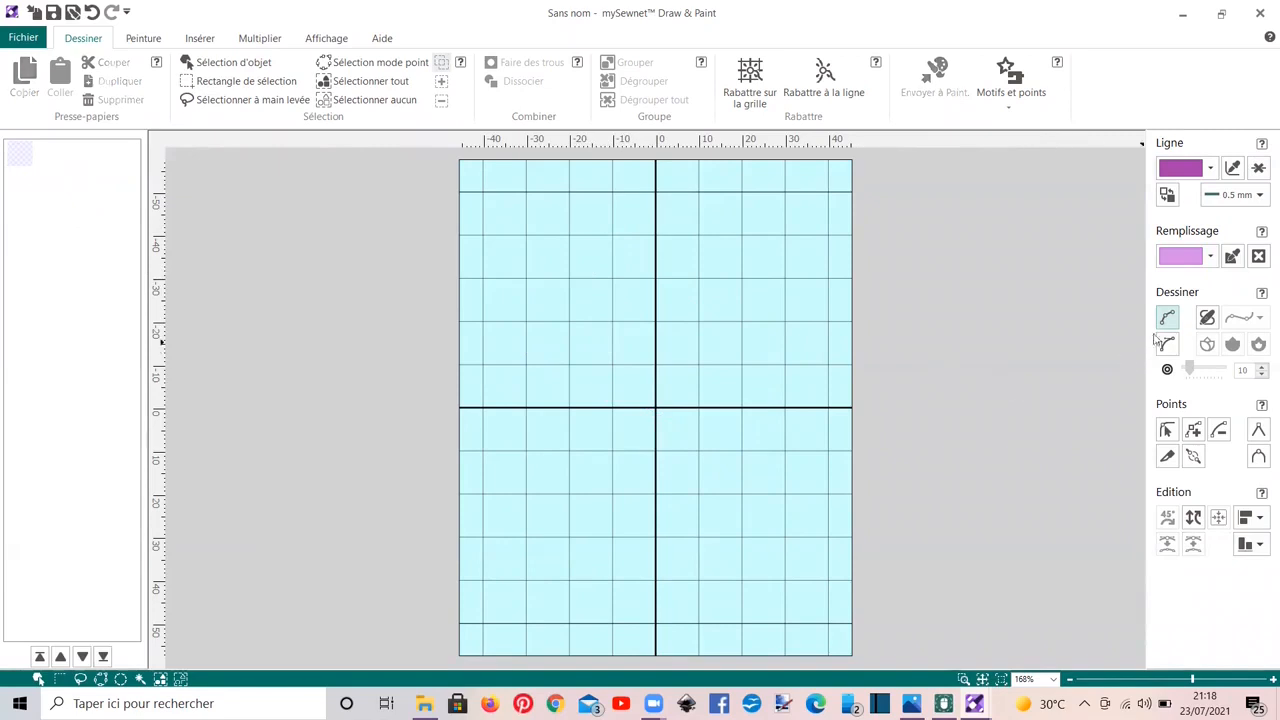
# Draw a closed nine-point straight-sided shape about 65 mm wide and 82 mm high with point drawing, and delete it.
pyautogui.click(1168, 319)
pyautogui.click(612, 226)
pyautogui.click(779, 396)
pyautogui.click(755, 520)
pyautogui.click(623, 580)
pyautogui.click(576, 514)
pyautogui.click(637, 448)
pyautogui.click(500, 419)
pyautogui.click(514, 344)
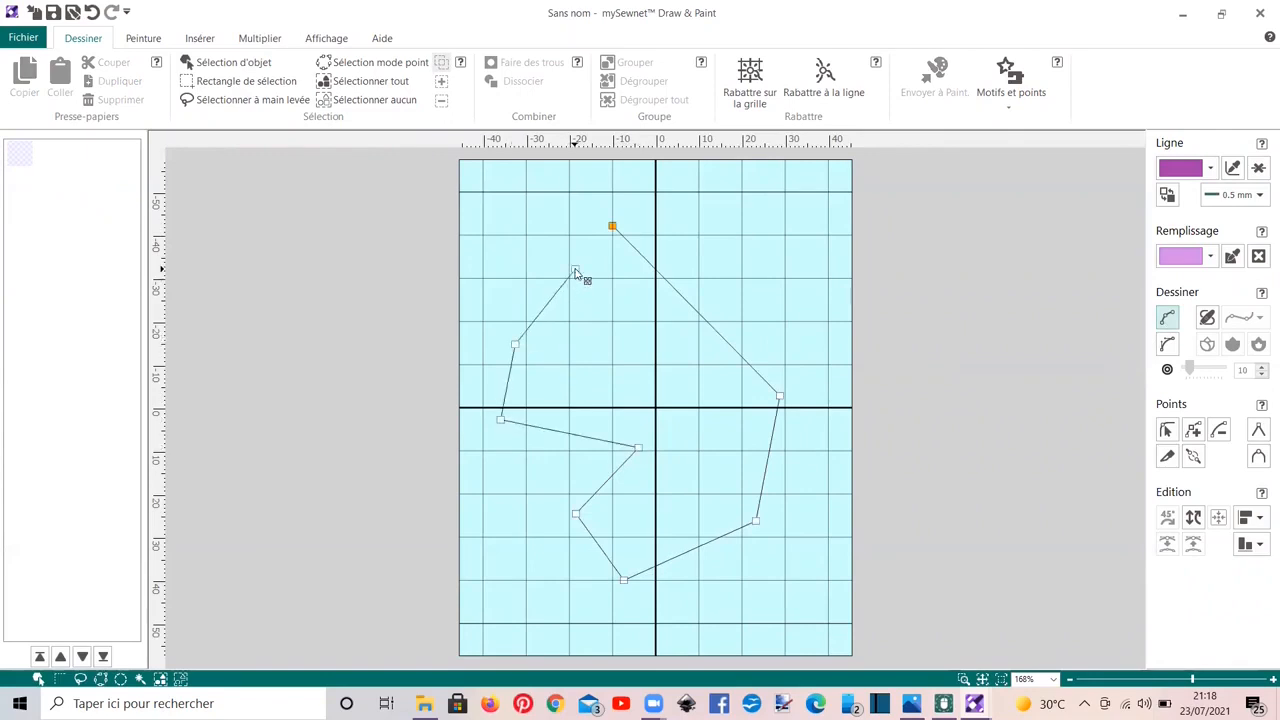
pyautogui.click(610, 229)
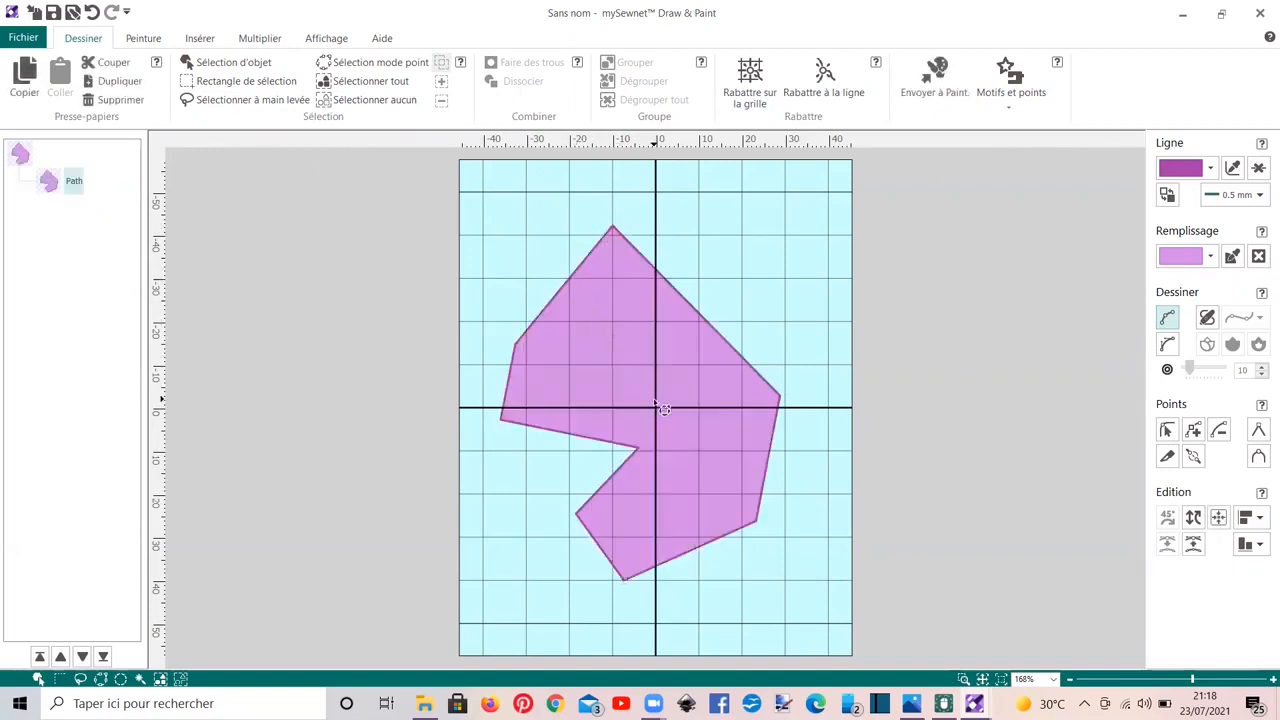
pyautogui.press('Delete')
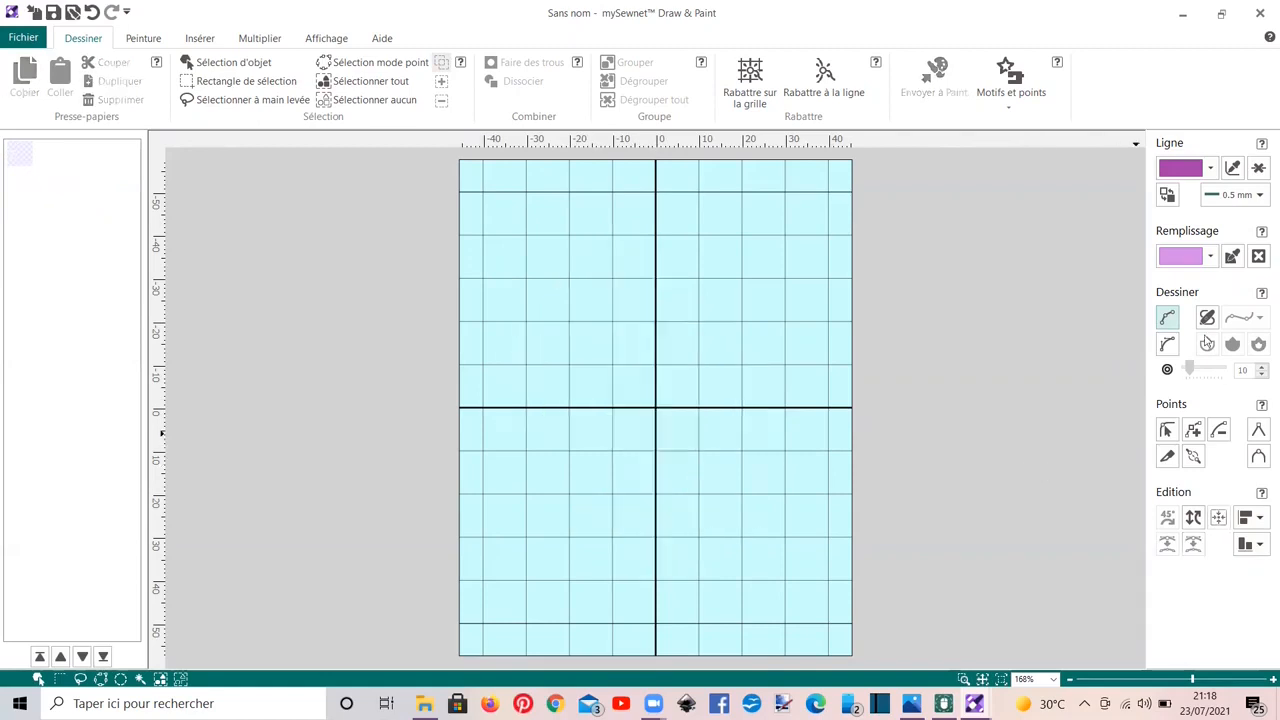
# Draw a seven-point shape about 65 mm wide and 69 mm high with point drawing, using Finir et fermer Ligne to close it.
pyautogui.click(1167, 318)
pyautogui.click(636, 246)
pyautogui.click(777, 360)
pyautogui.click(723, 501)
pyautogui.click(583, 545)
pyautogui.click(550, 474)
pyautogui.doubleClick(568, 407)
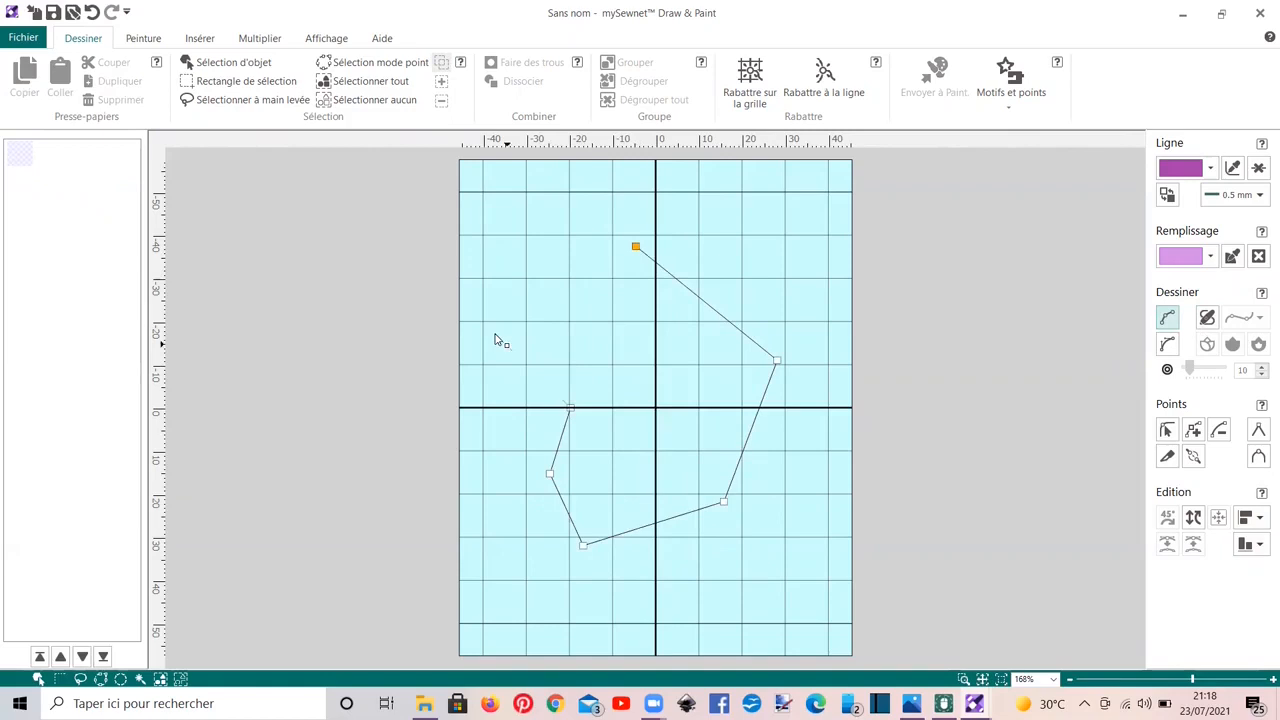
pyautogui.rightClick(495, 338)
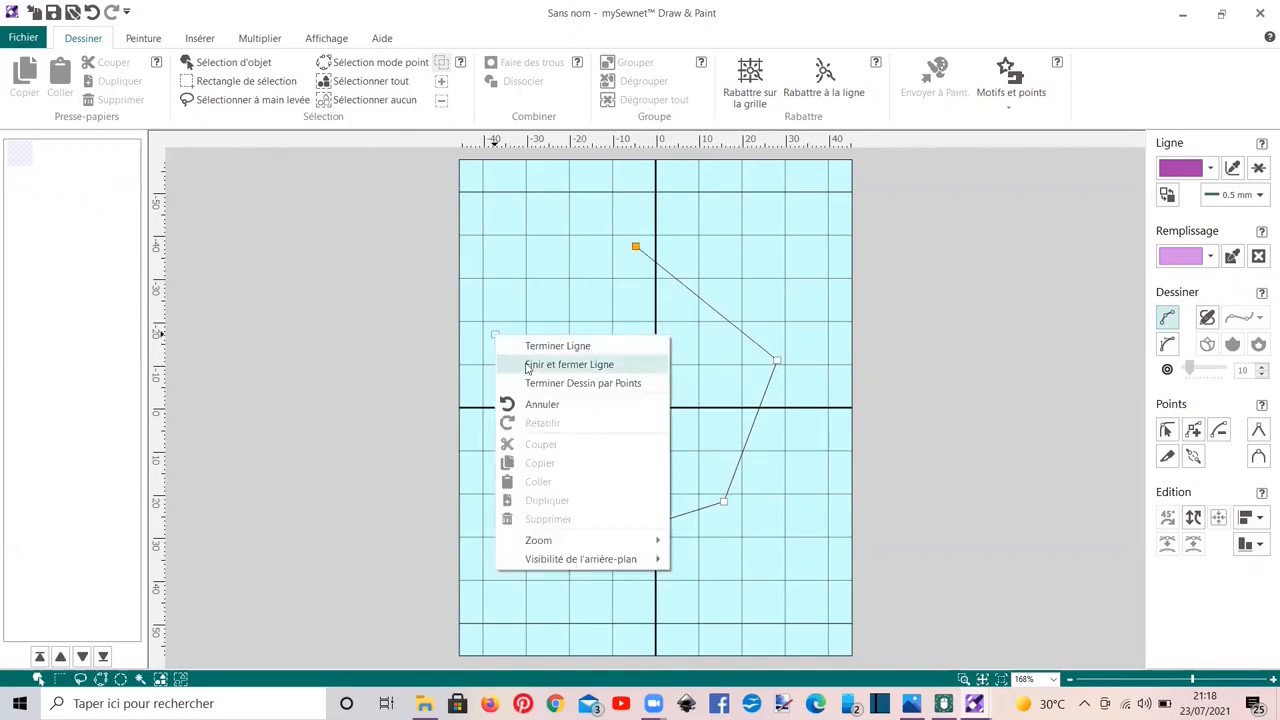
pyautogui.click(560, 364)
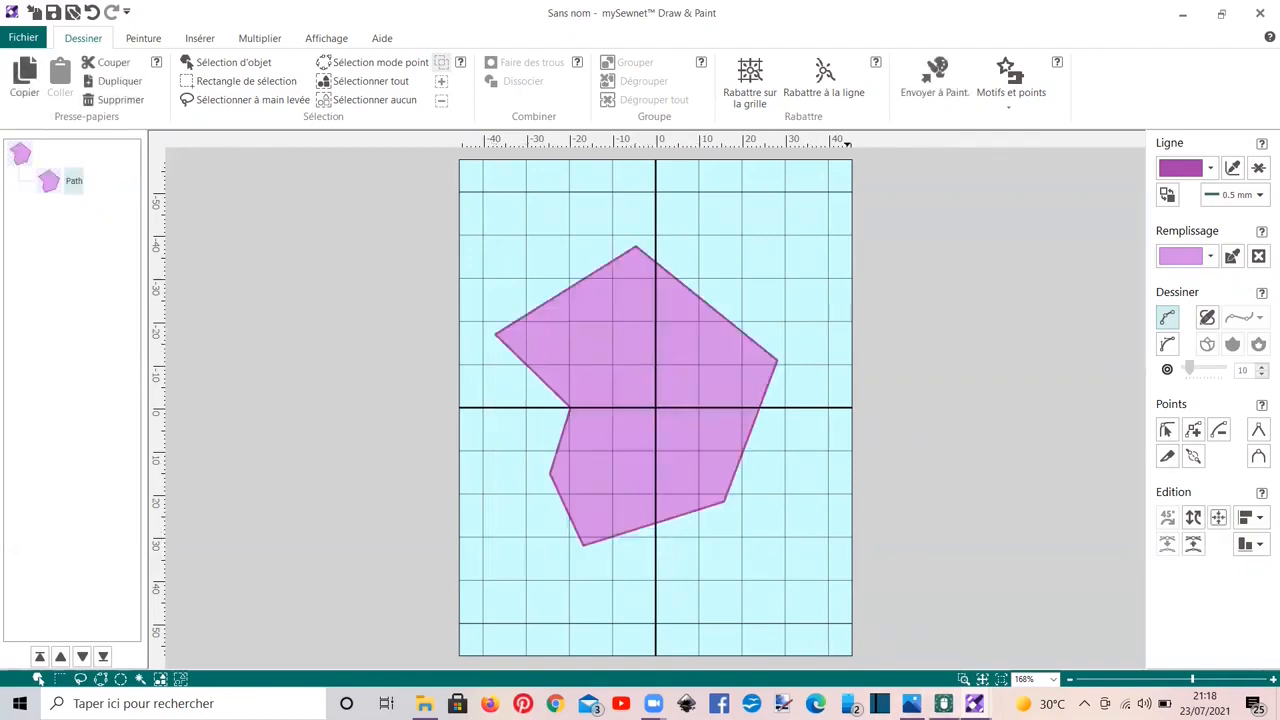
# Switch to mySewnet Embroidery, finish the background editing with the seven-point shape, and start a new blank shape in Draw & Paint.
pyautogui.moveTo(943, 703)
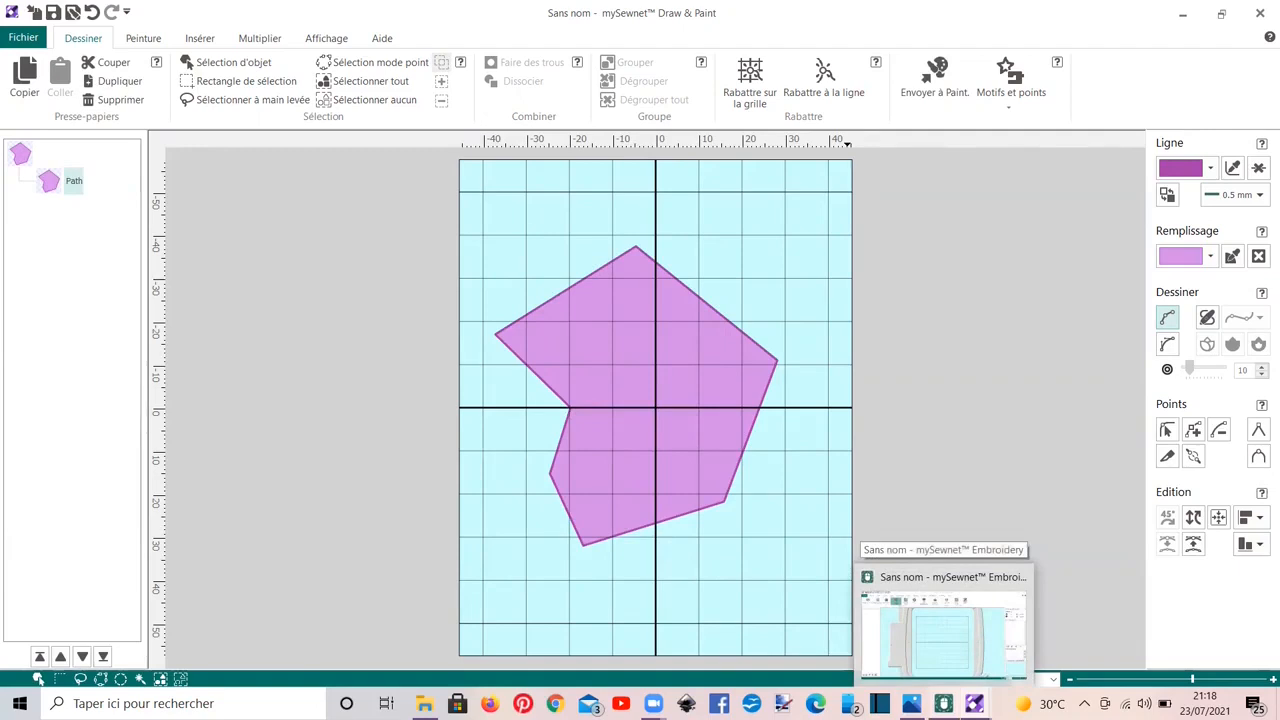
pyautogui.click(943, 630)
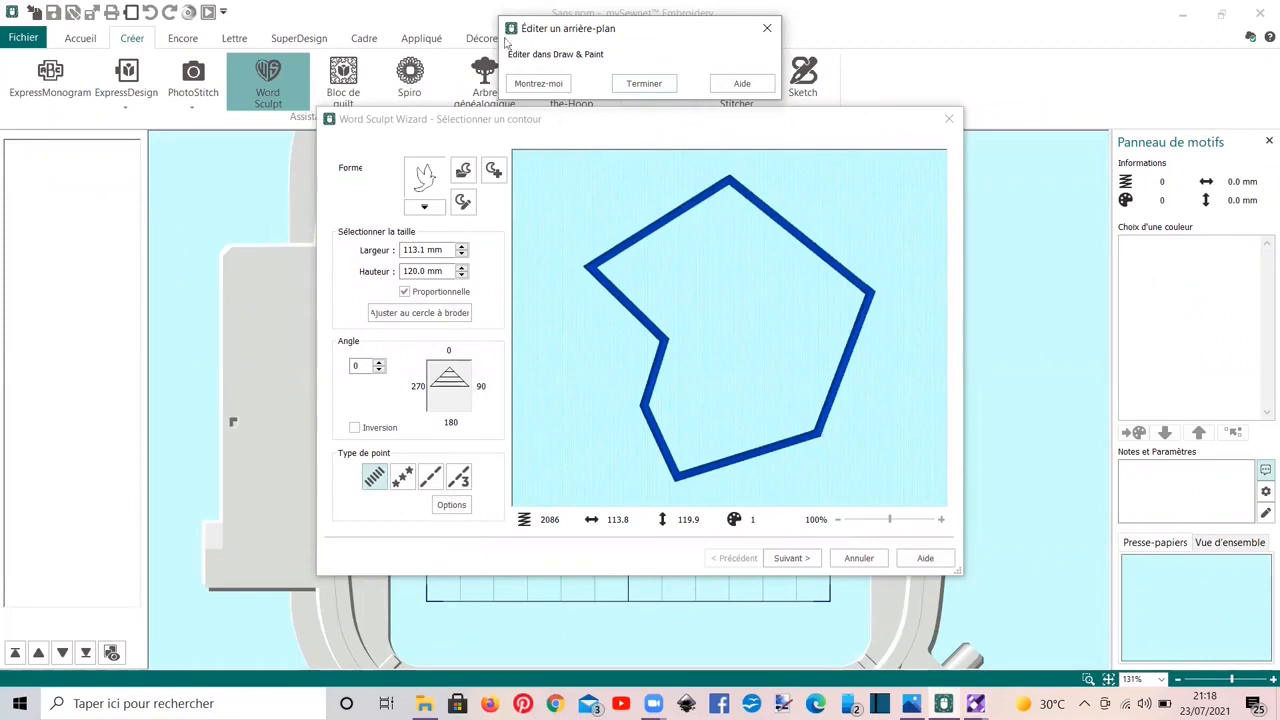
pyautogui.click(645, 84)
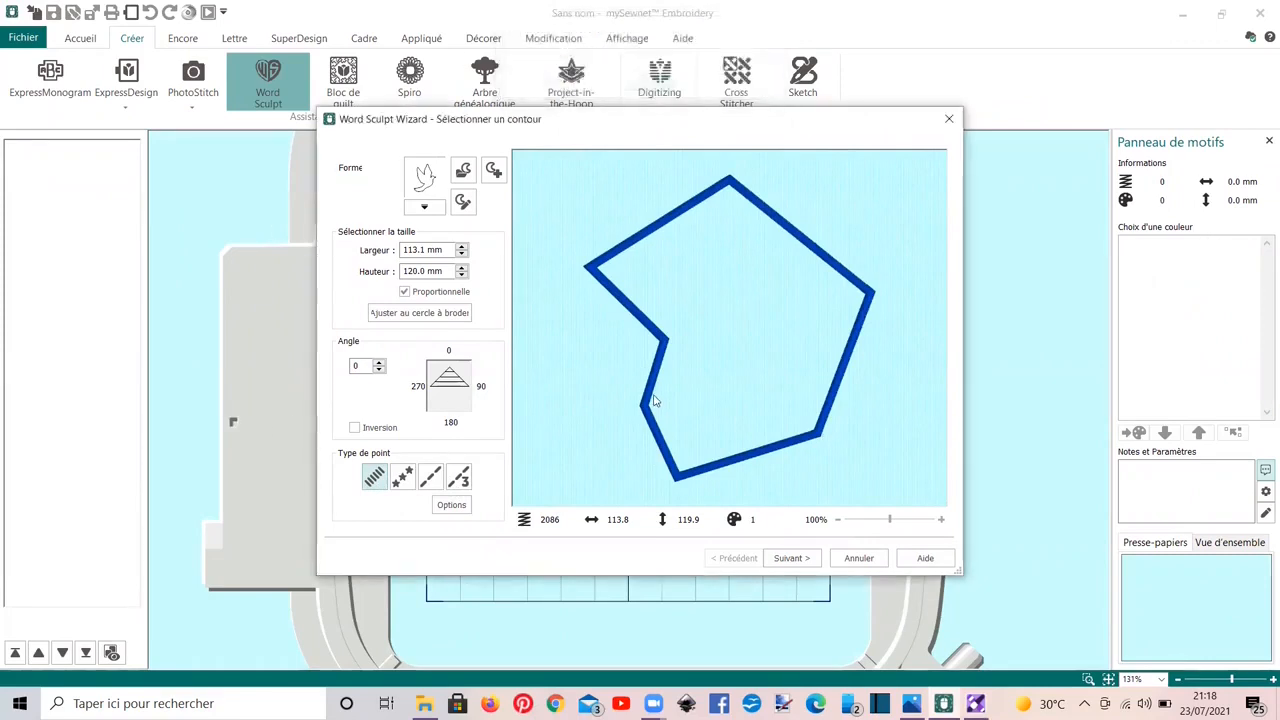
pyautogui.click(492, 172)
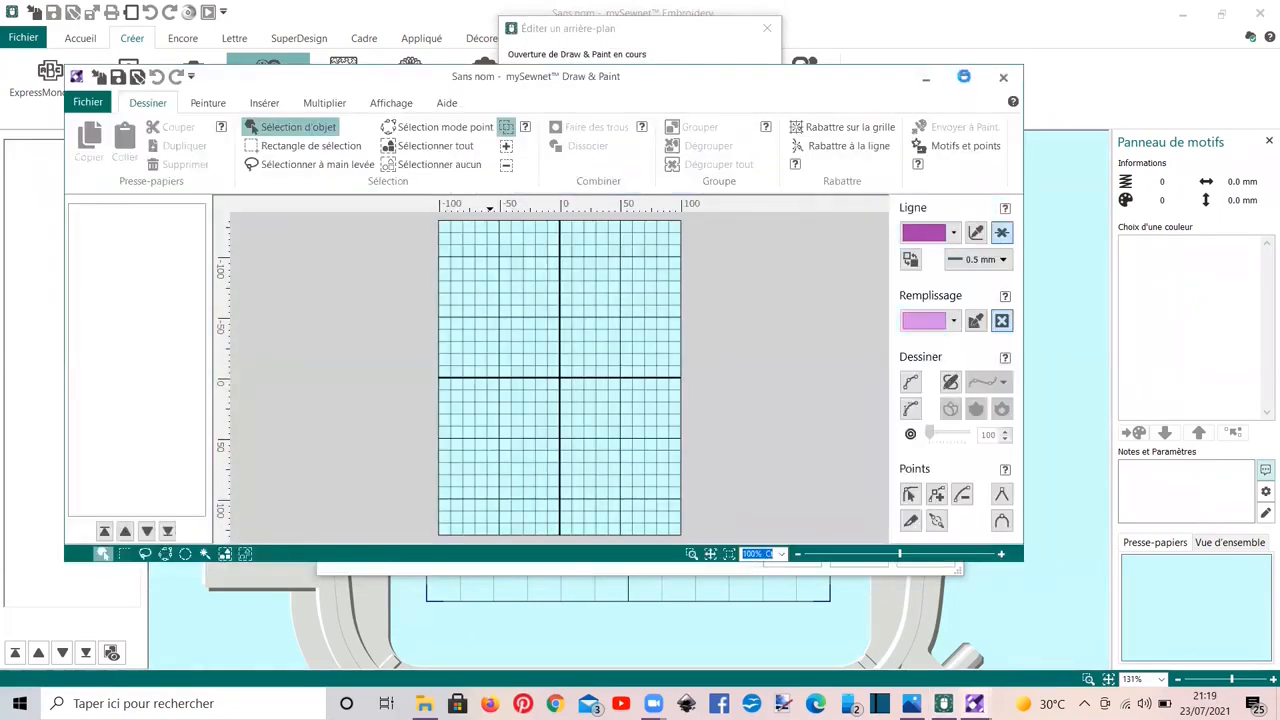
pyautogui.click(963, 77)
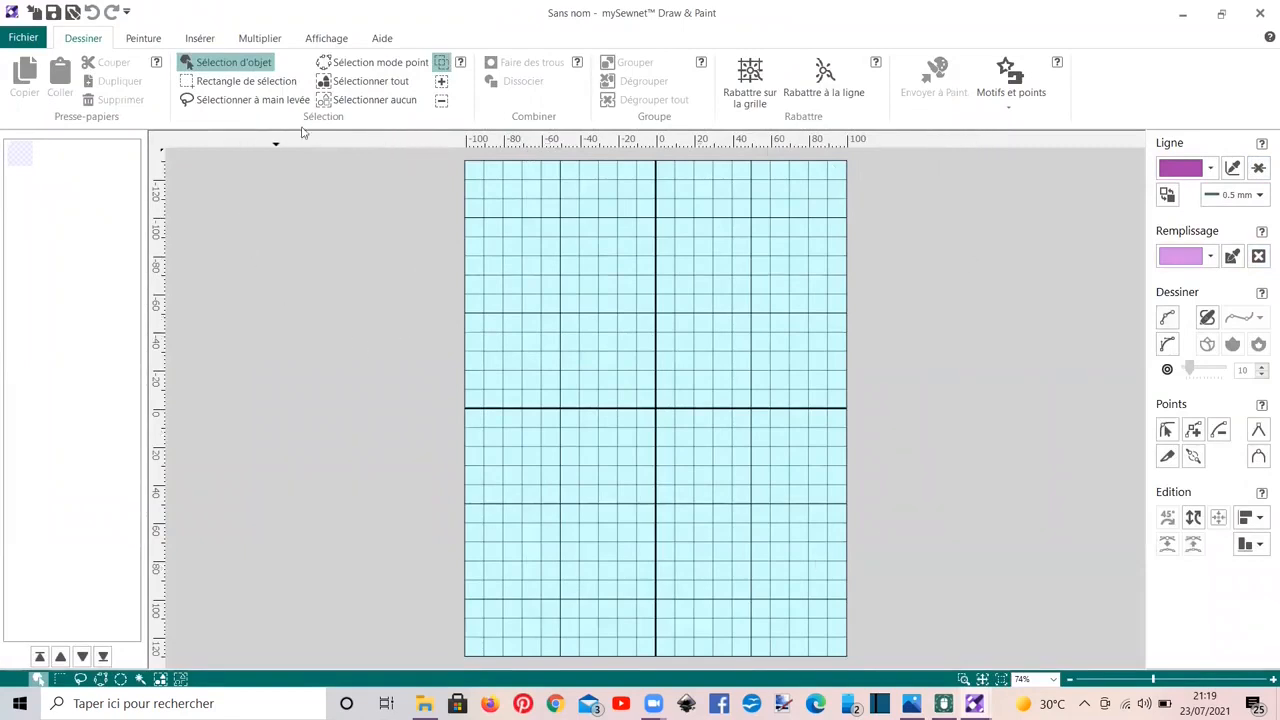
# Browse the ready-made shapes and insert shape 48, the four-lobed flower, on the blank page.
pyautogui.click(199, 39)
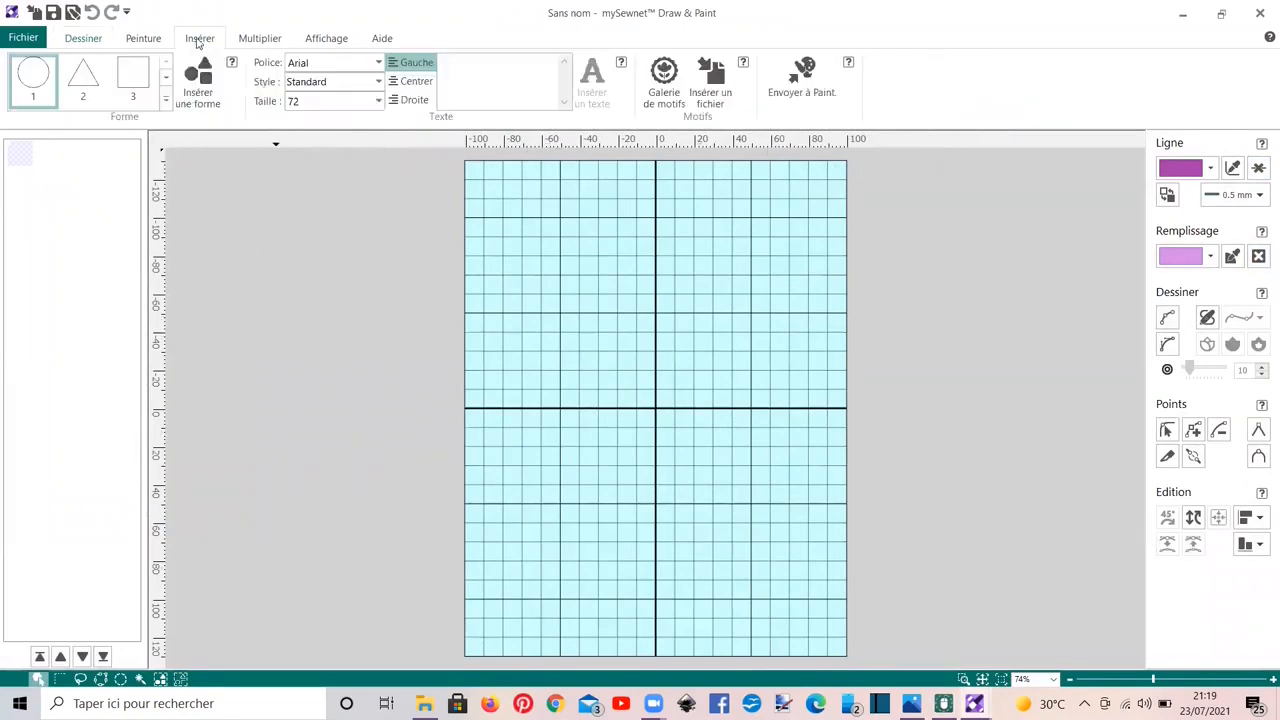
pyautogui.click(166, 101)
pyautogui.scroll(-5, 183, 229)
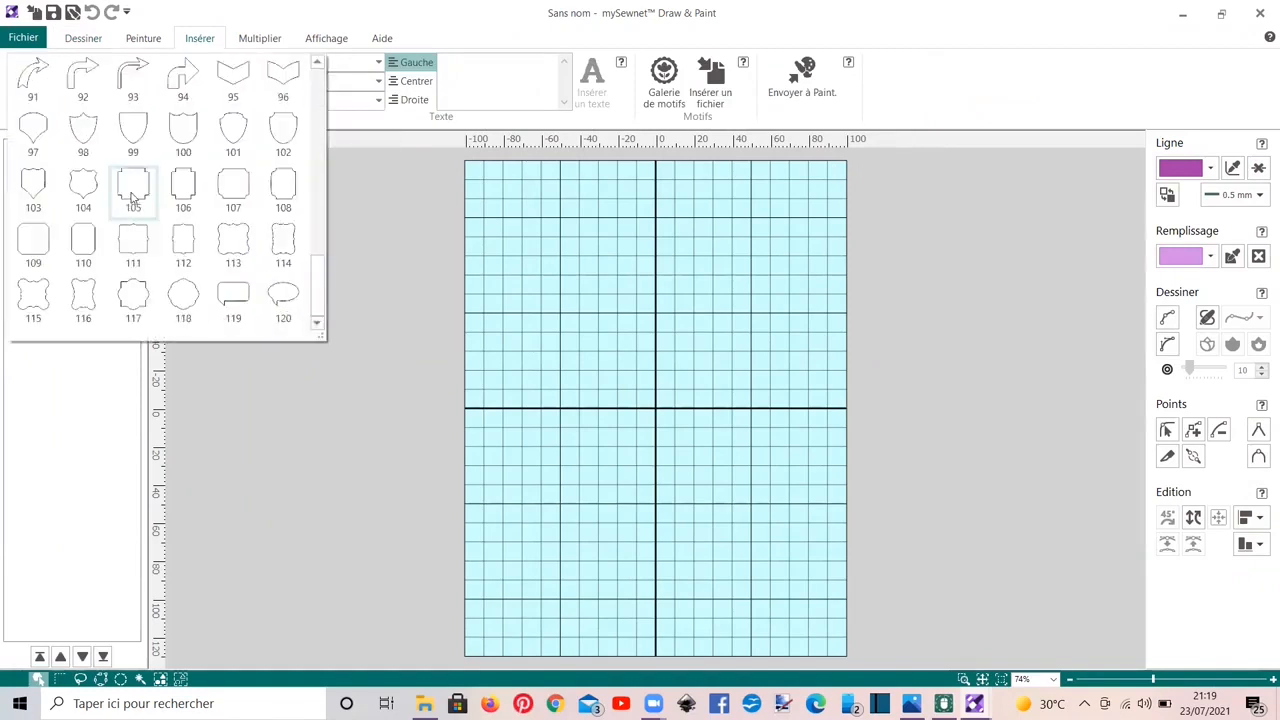
pyautogui.scroll(5, 183, 229)
pyautogui.scroll(-5, 185, 226)
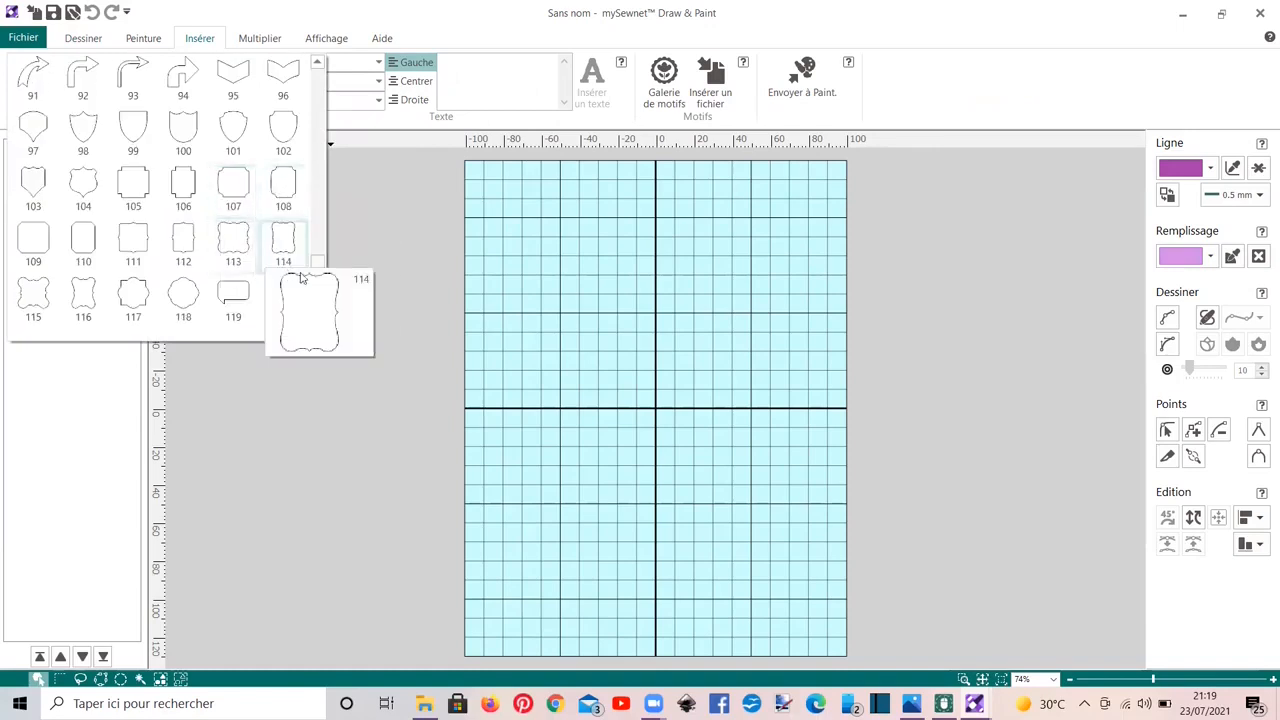
pyautogui.moveTo(317, 284); pyautogui.dragTo(339, 159)
pyautogui.click(339, 159)
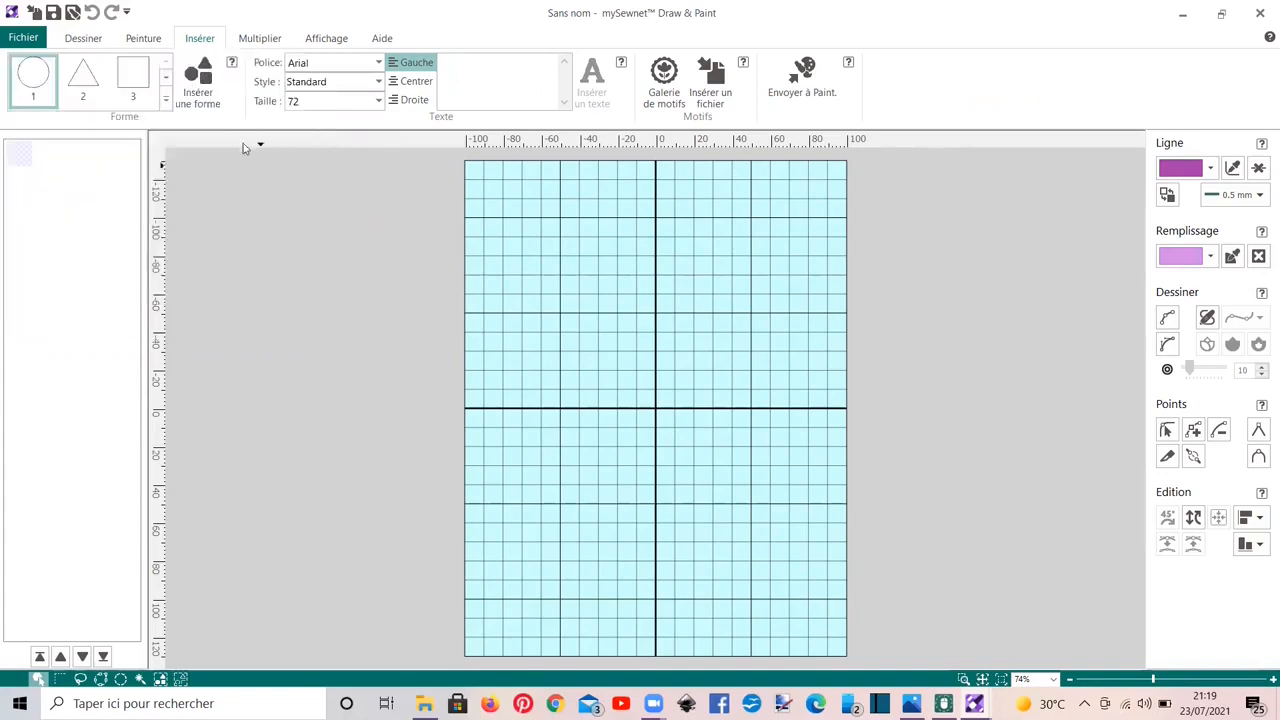
pyautogui.click(167, 79)
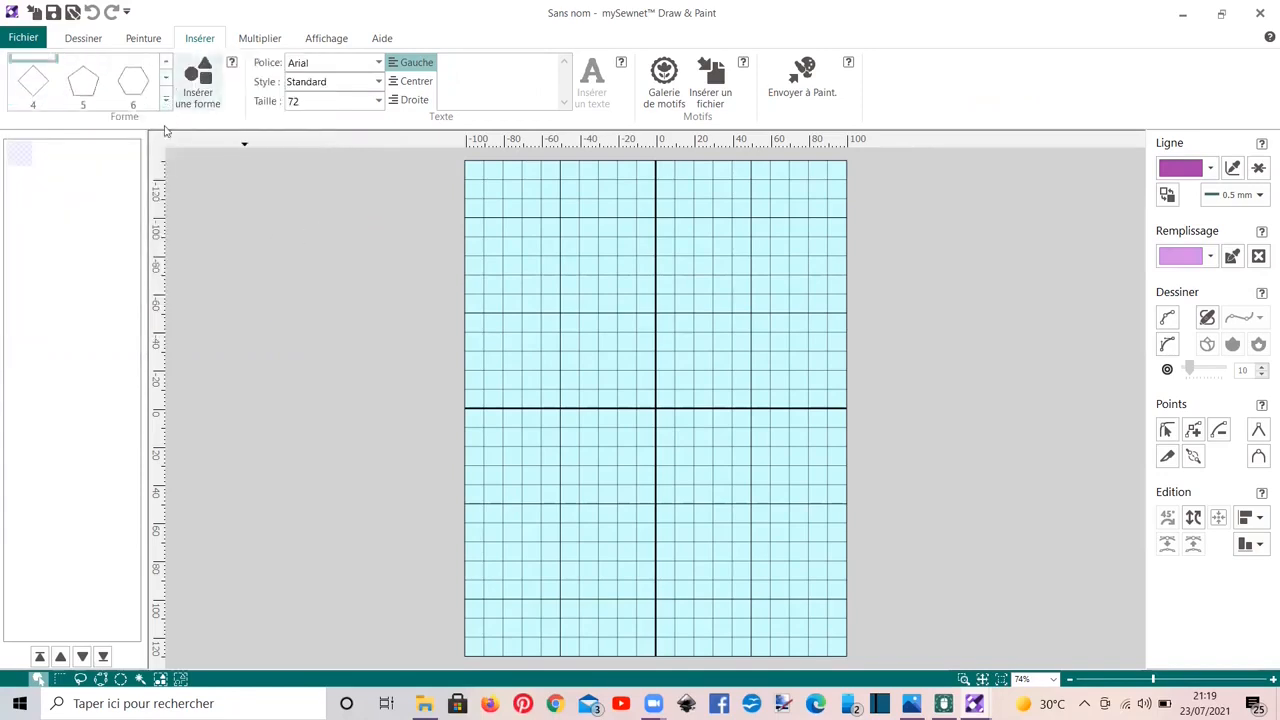
pyautogui.click(167, 102)
pyautogui.click(276, 177)
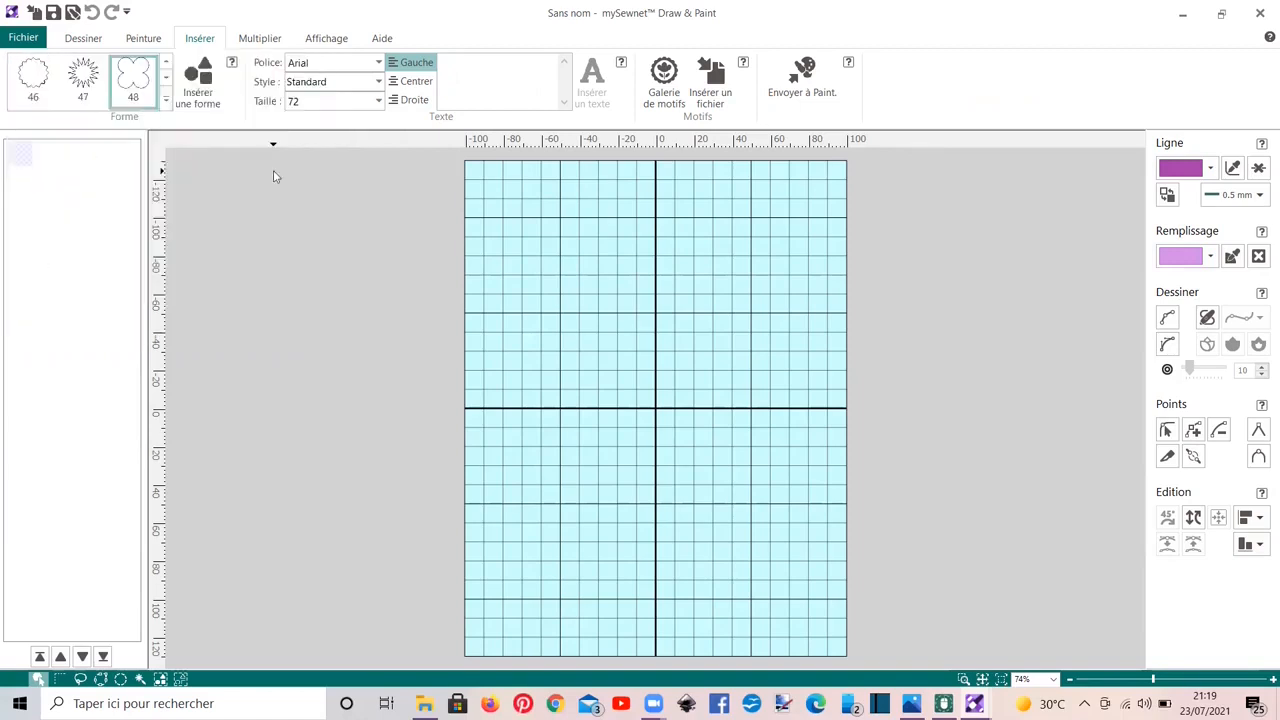
pyautogui.click(203, 85)
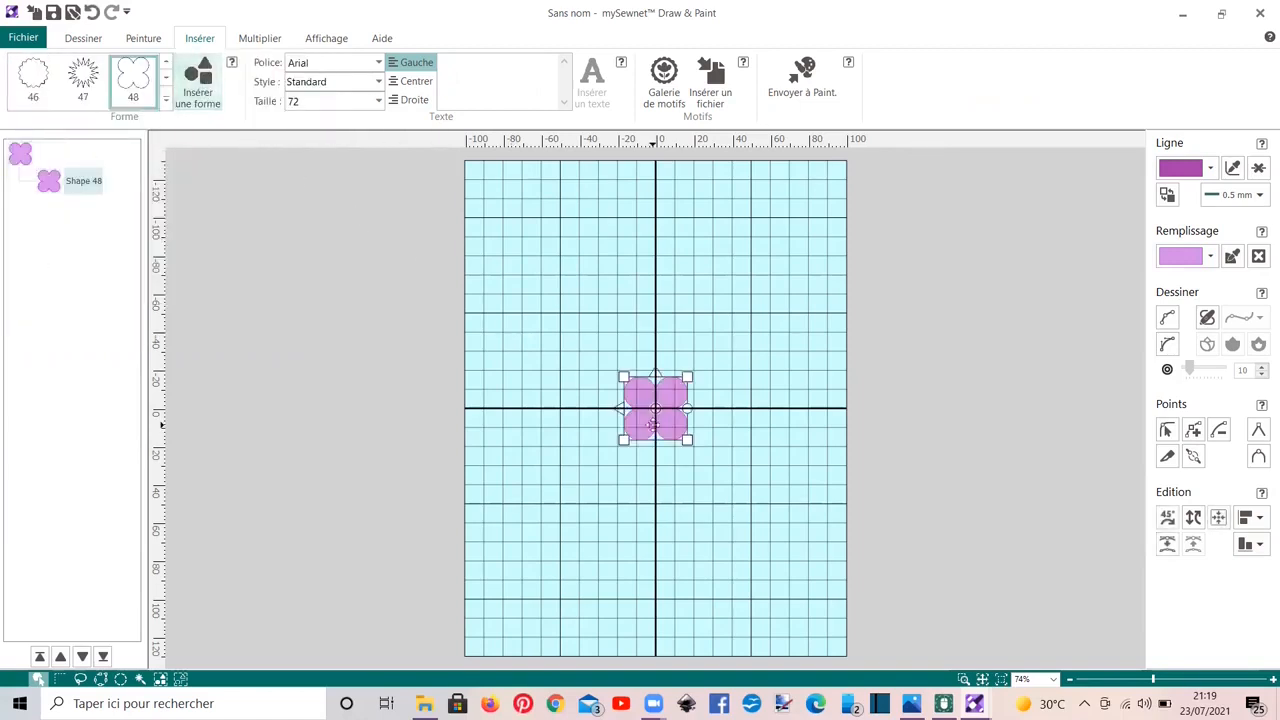
# Enlarge the four-lobed shape to about 81 mm square near the page centre, and convert it to a path for point editing.
pyautogui.moveTo(623, 377); pyautogui.dragTo(529, 286)
pyautogui.moveTo(588, 380); pyautogui.dragTo(631, 424)
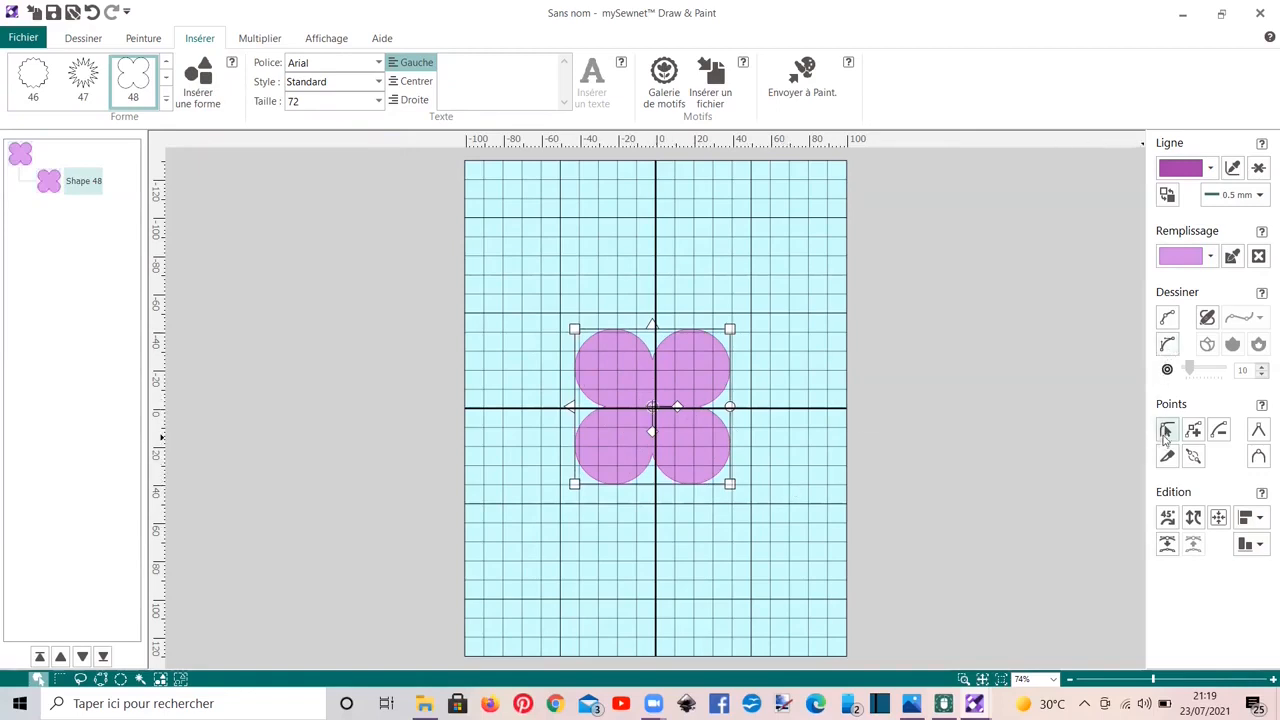
pyautogui.click(1166, 431)
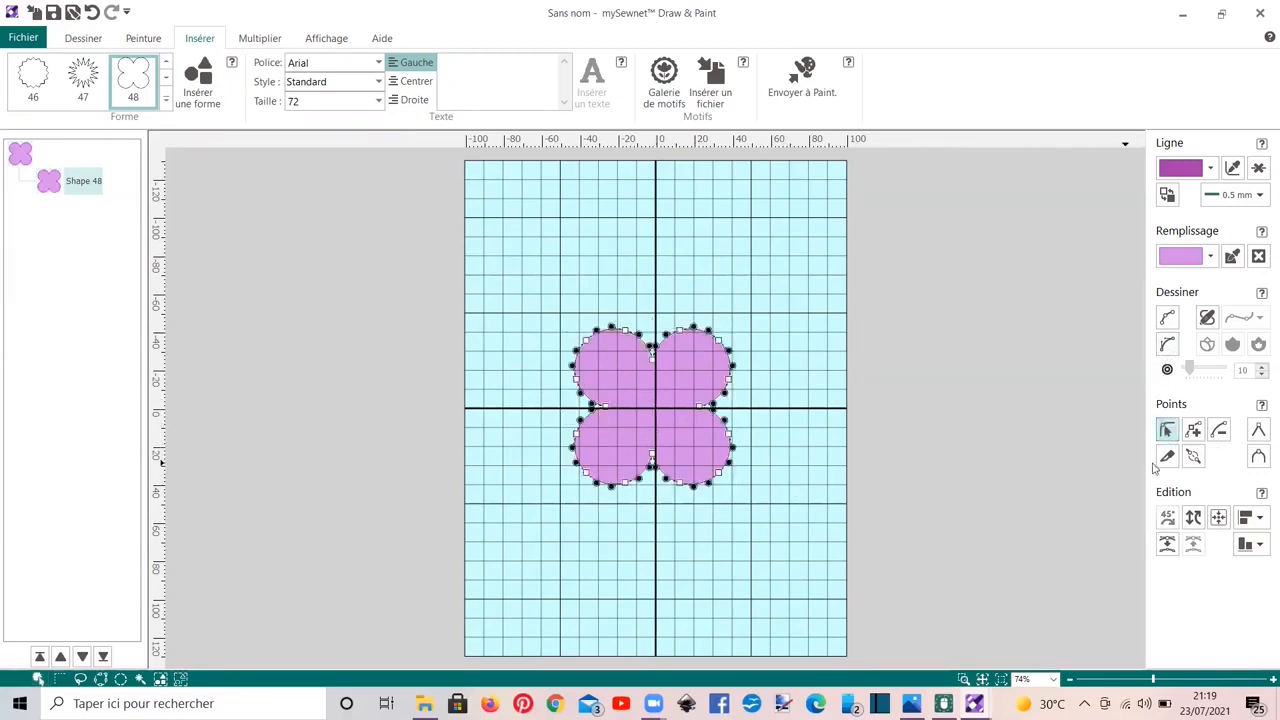
pyautogui.click(1167, 544)
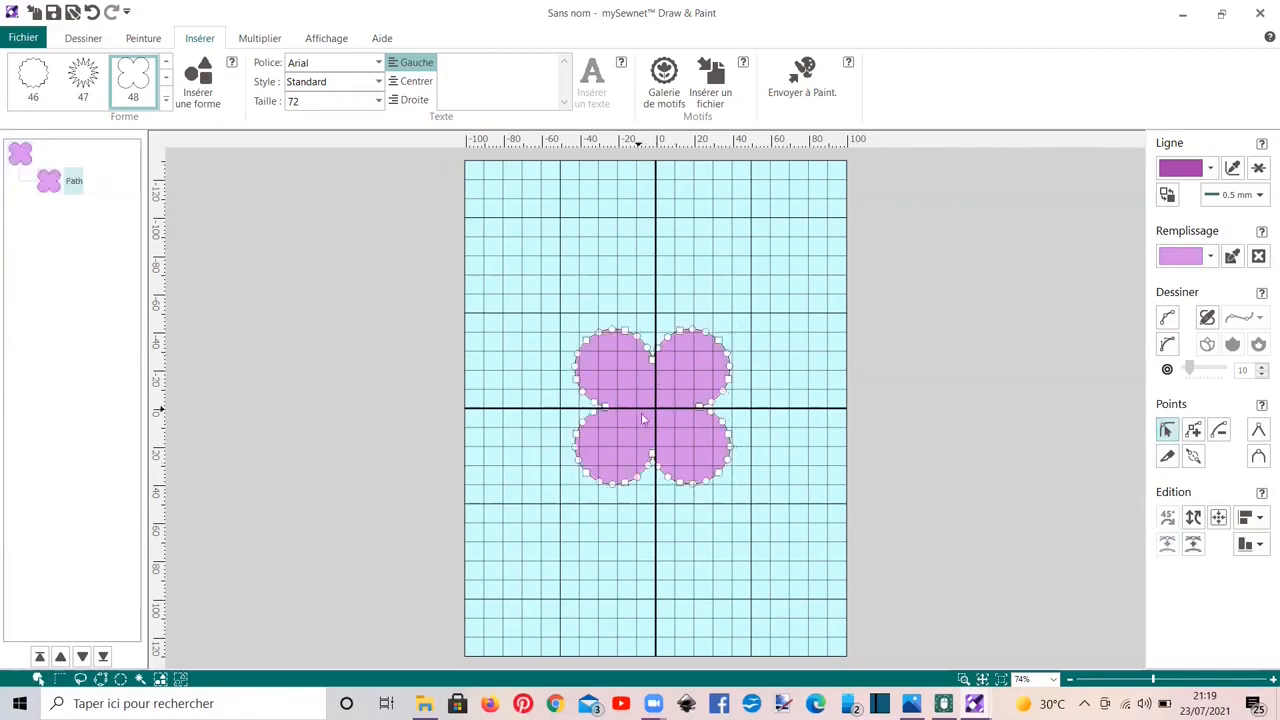
# Deepen the side and lower notches of the flower path toward the upper middle, and pull notch points into the two lower lobes.
pyautogui.click(966, 679)
pyautogui.moveTo(541, 320); pyautogui.dragTo(826, 572)
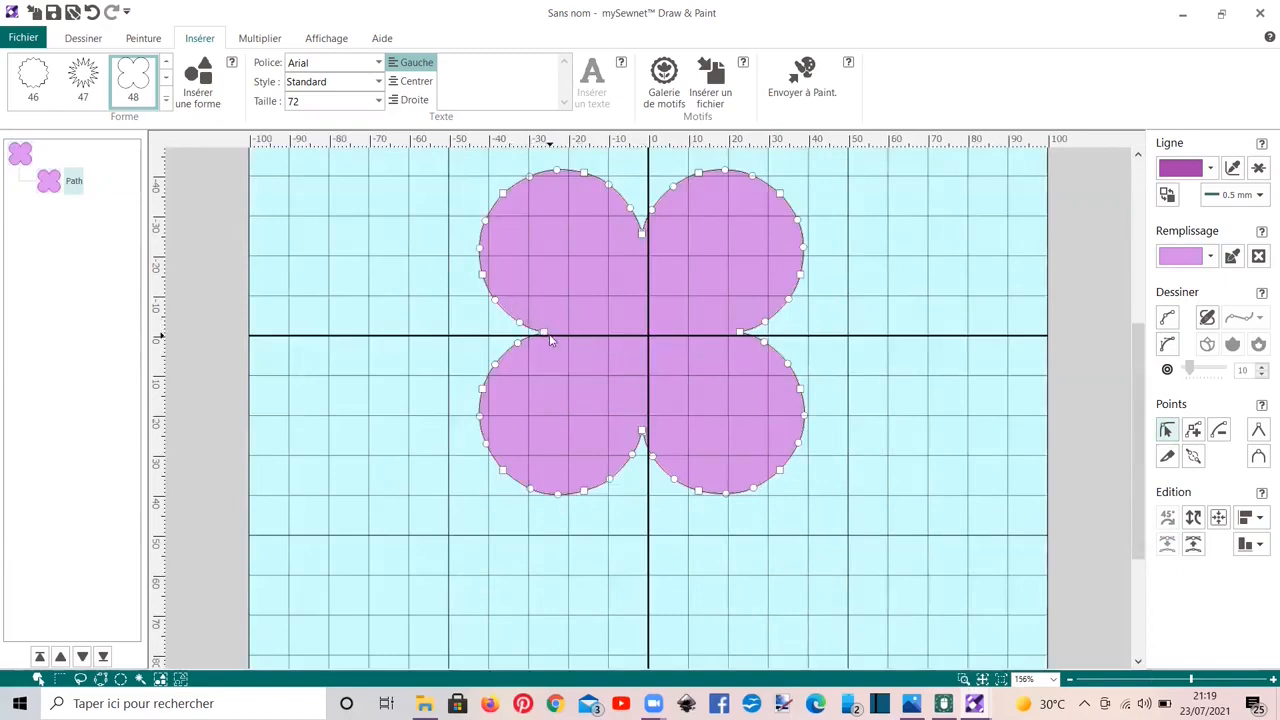
pyautogui.moveTo(548, 338); pyautogui.dragTo(595, 275)
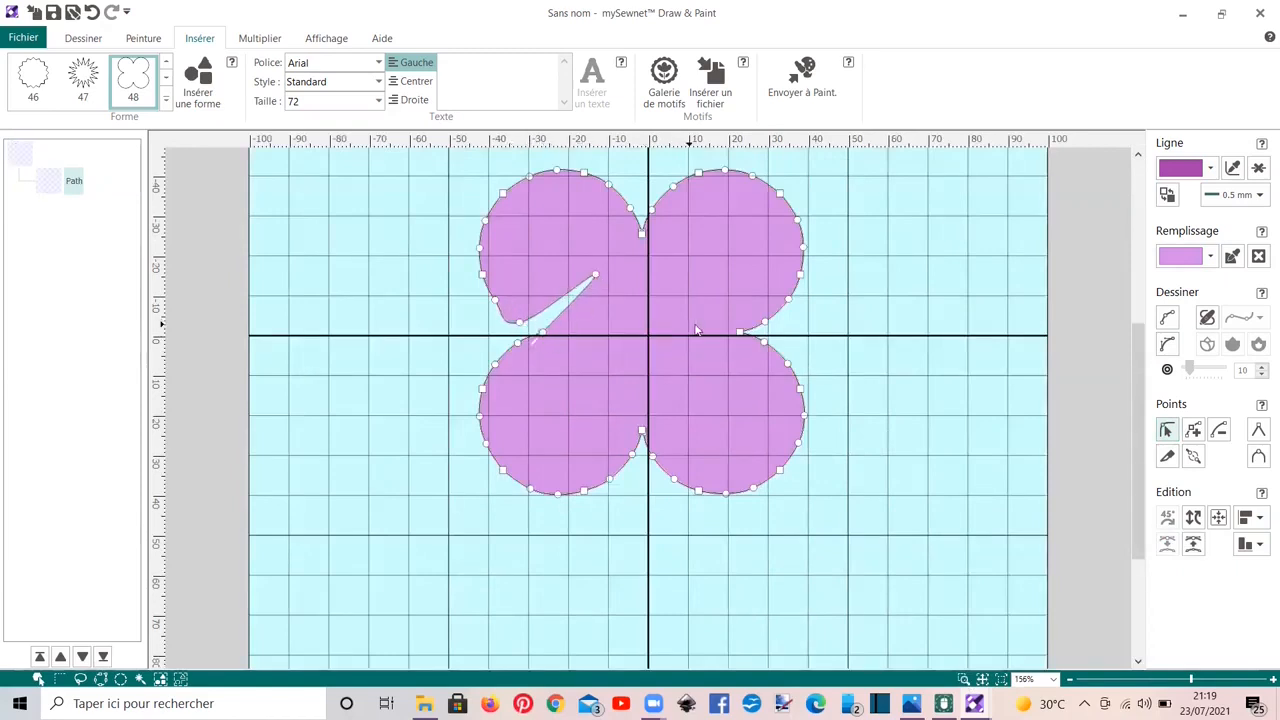
pyautogui.moveTo(739, 333); pyautogui.dragTo(641, 270)
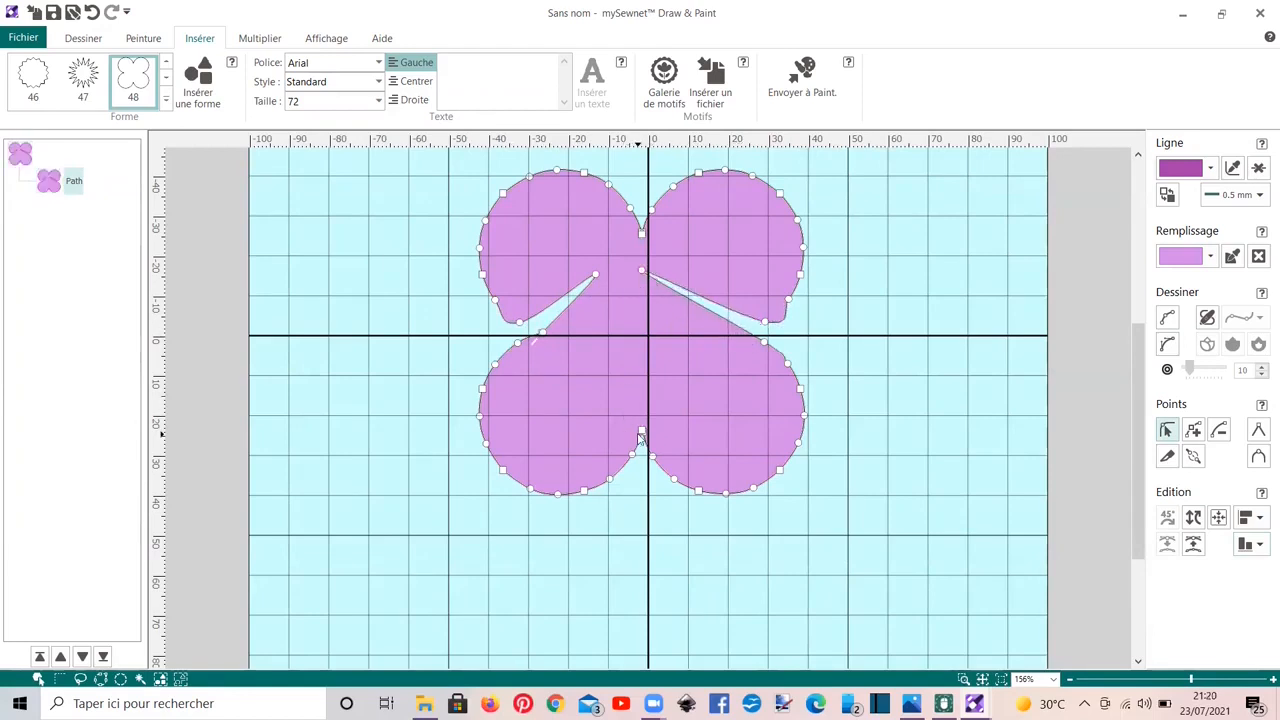
pyautogui.moveTo(641, 437); pyautogui.dragTo(623, 284)
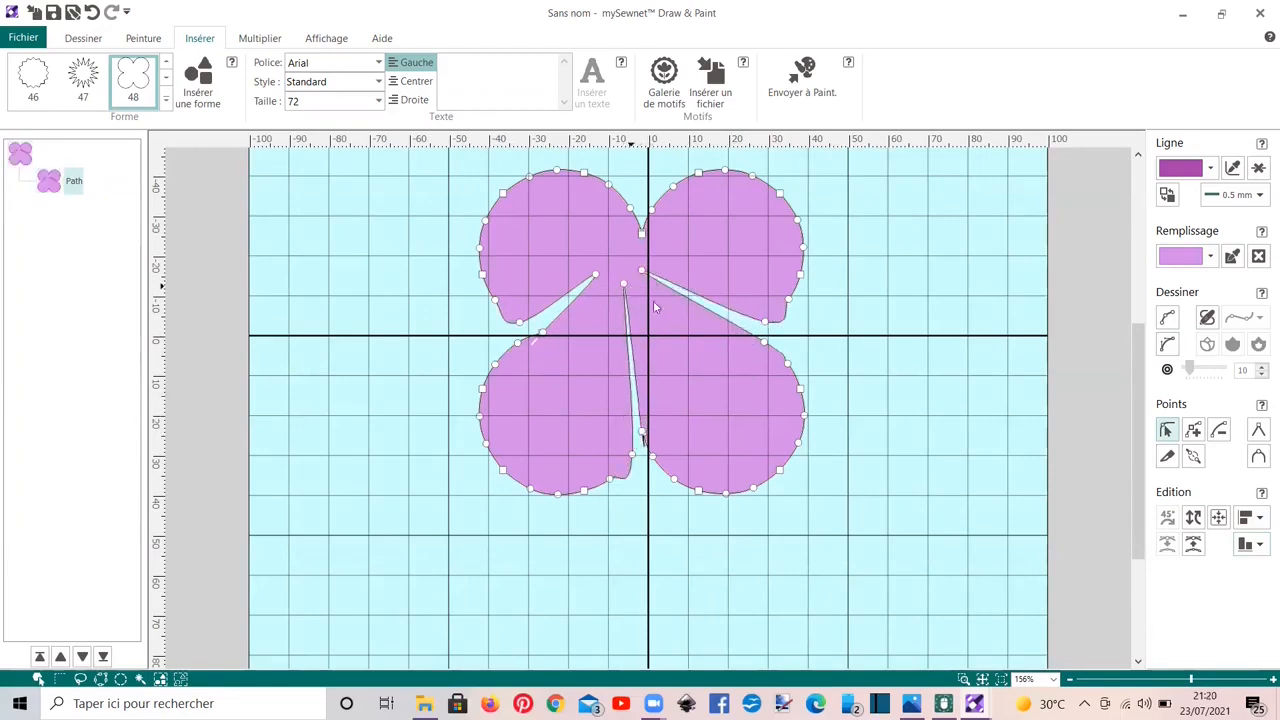
pyautogui.moveTo(761, 343); pyautogui.dragTo(690, 363)
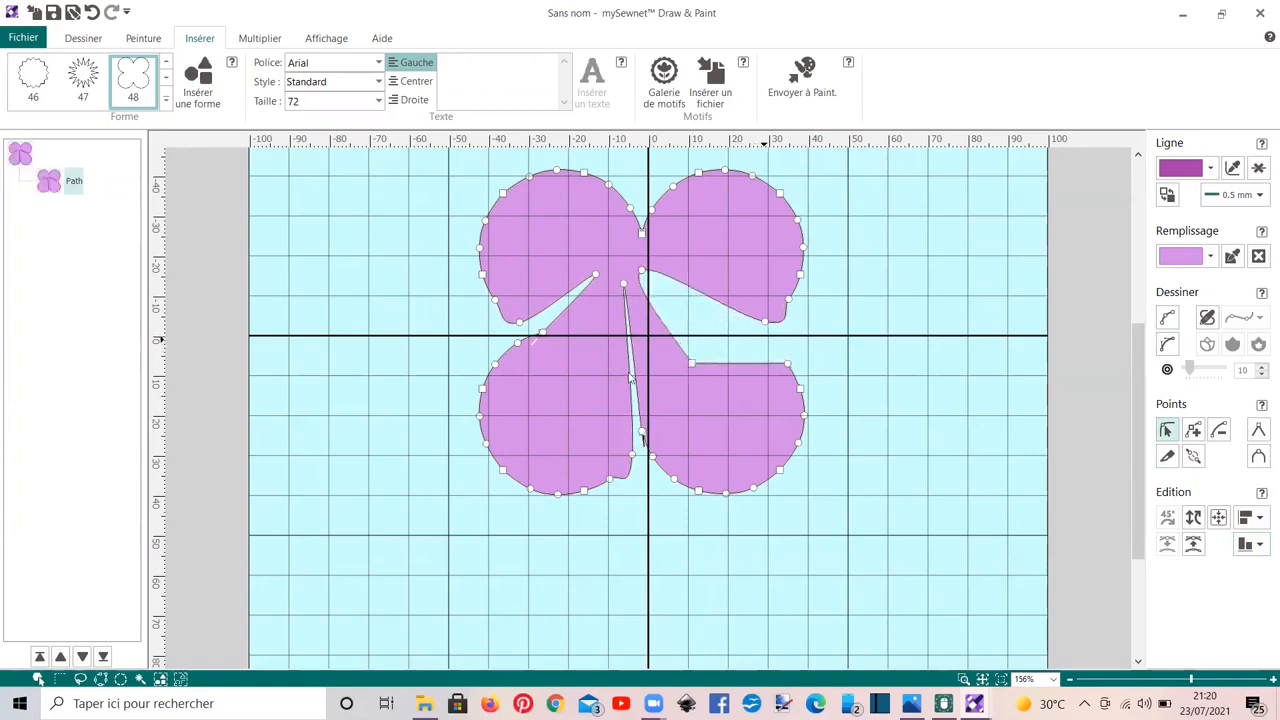
pyautogui.moveTo(549, 343); pyautogui.dragTo(576, 403)
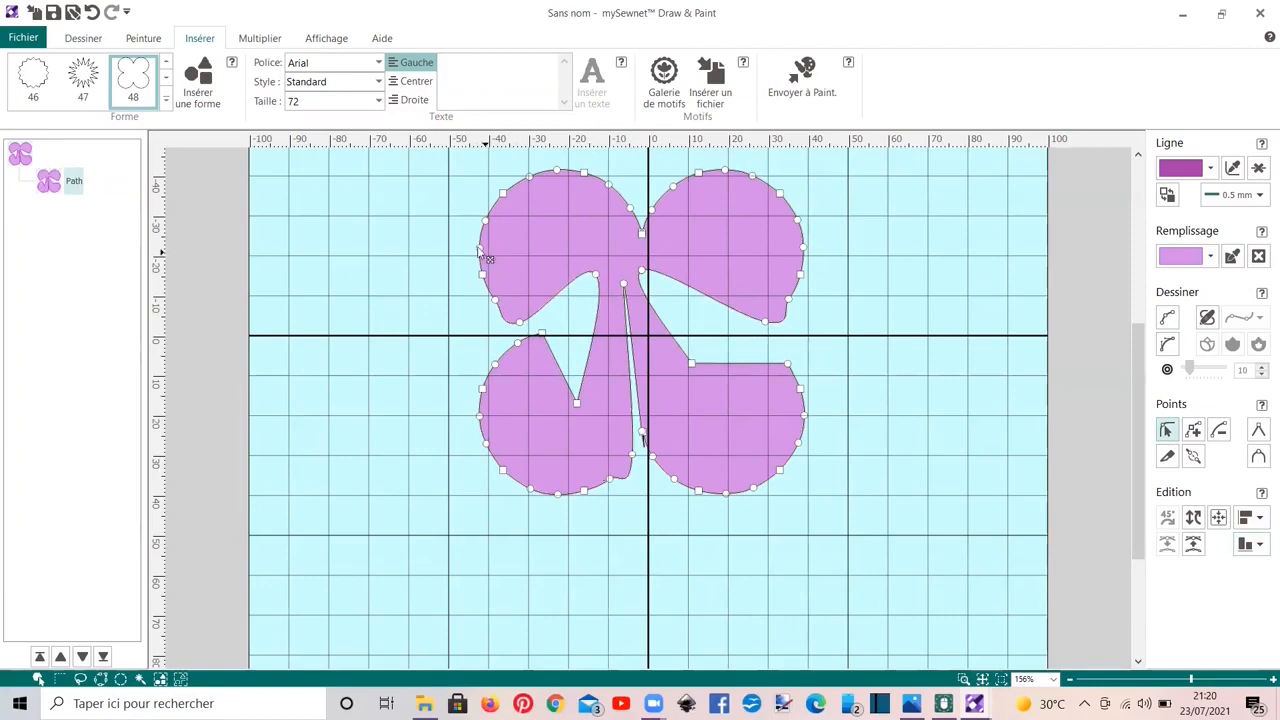
# Pull one outer edge point of each of the four lobes inward to cut a pointed notch in every petal.
pyautogui.moveTo(485, 222); pyautogui.dragTo(558, 243)
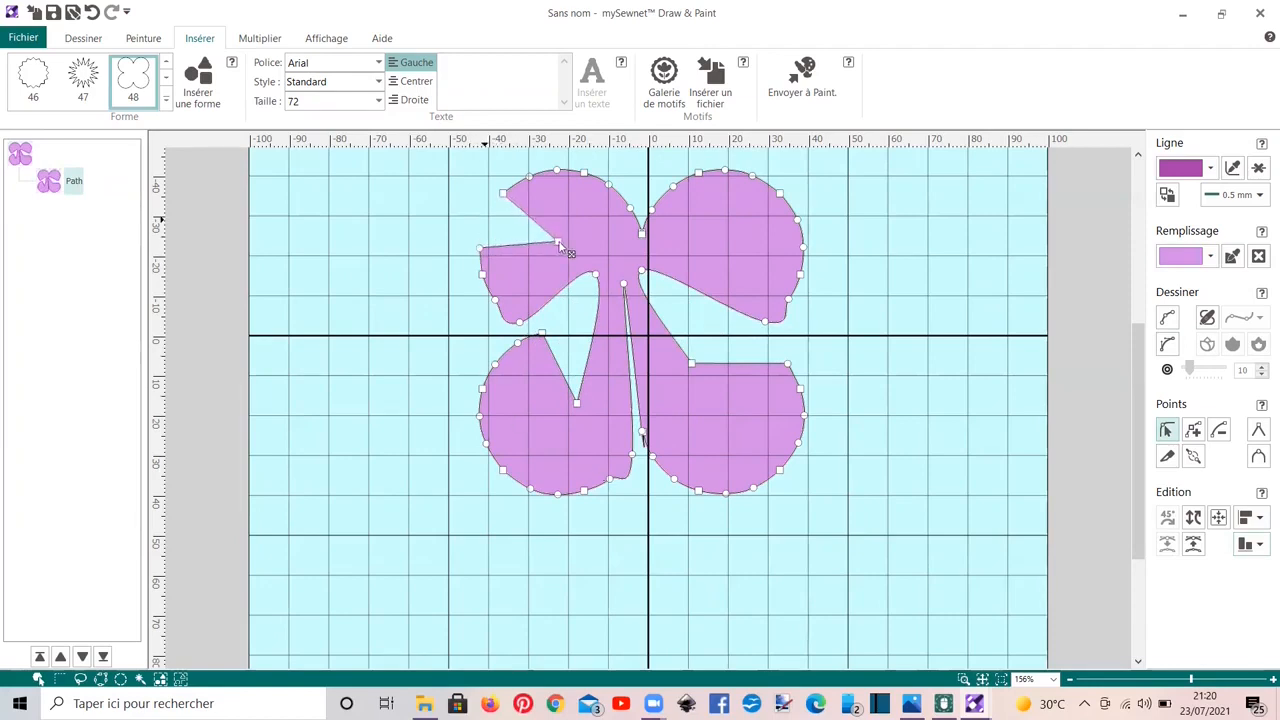
pyautogui.moveTo(805, 248); pyautogui.dragTo(679, 247)
pyautogui.moveTo(752, 491); pyautogui.dragTo(706, 413)
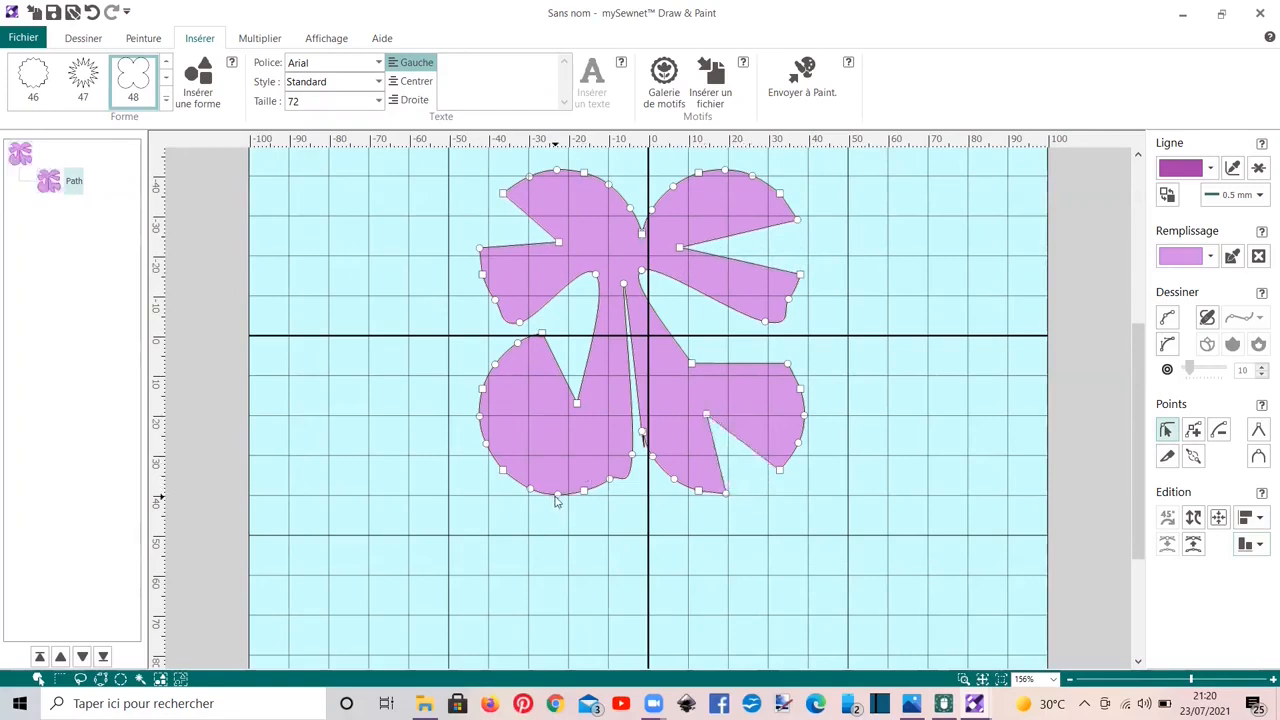
pyautogui.moveTo(558, 490); pyautogui.dragTo(529, 415)
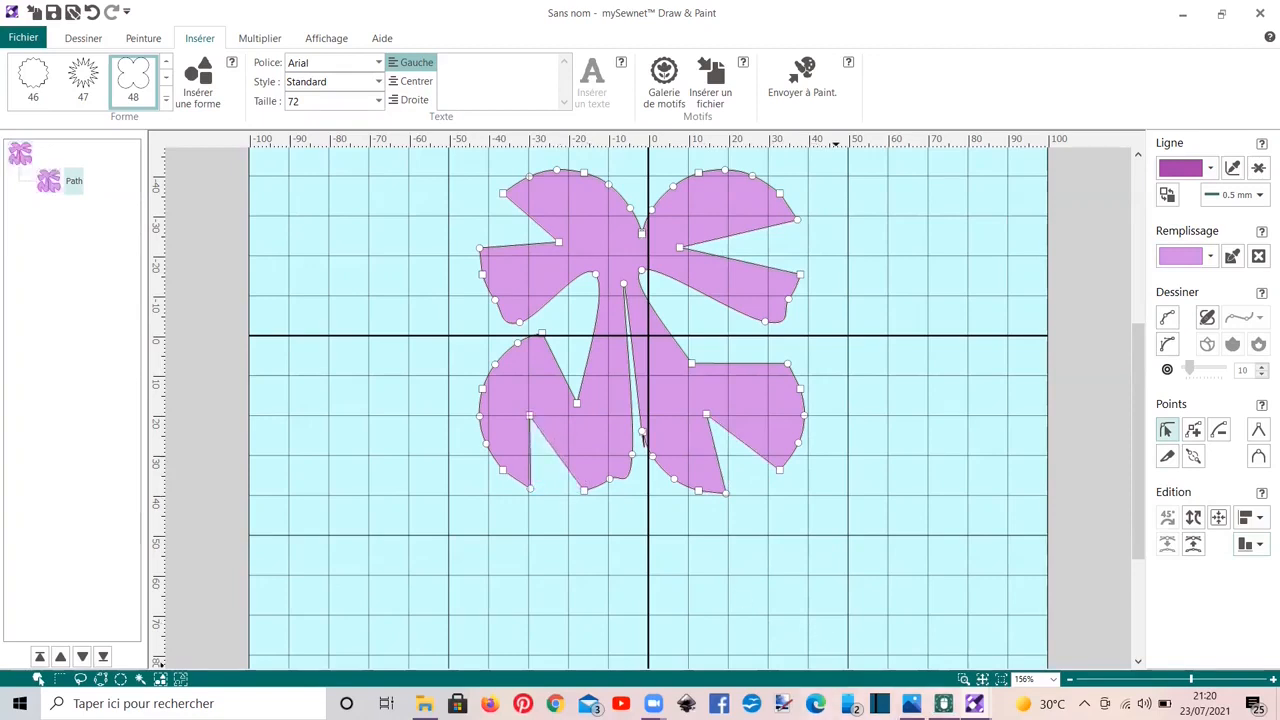
# Switch to mySewnet Embroidery, finish the background editing with the notched flower, and open another blank shape in Draw & Paint.
pyautogui.moveTo(943, 703)
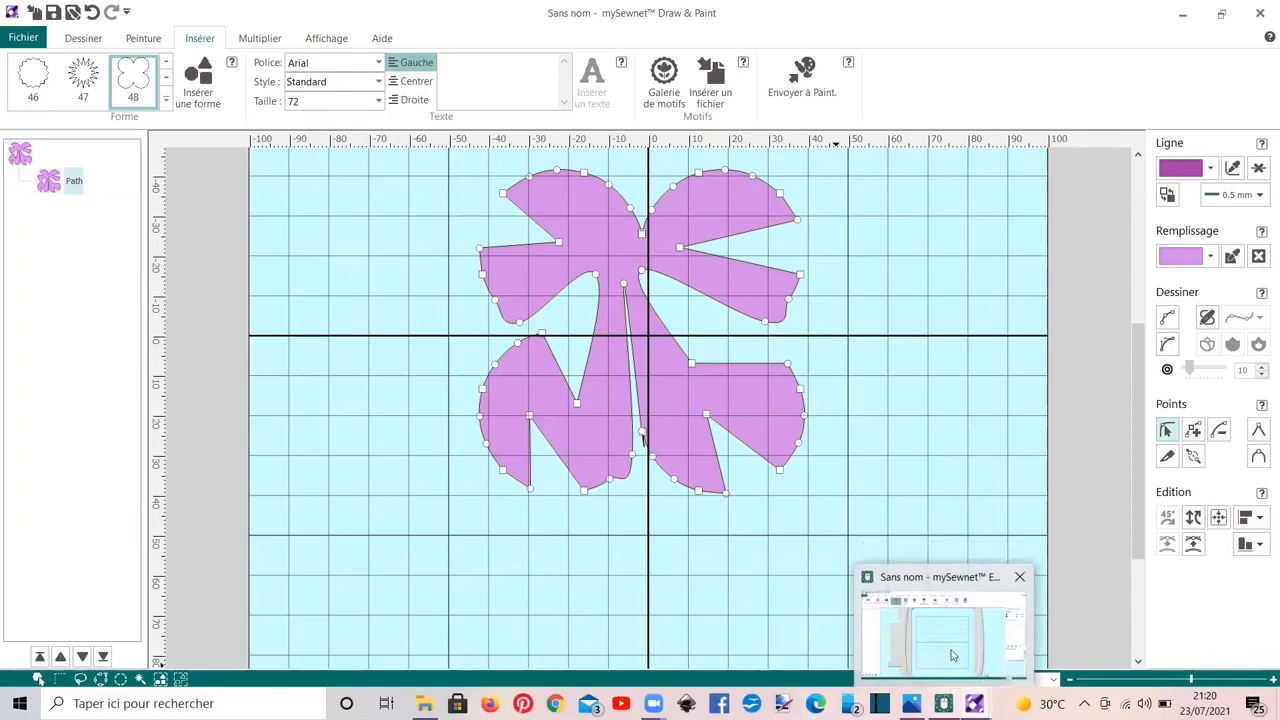
pyautogui.click(947, 689)
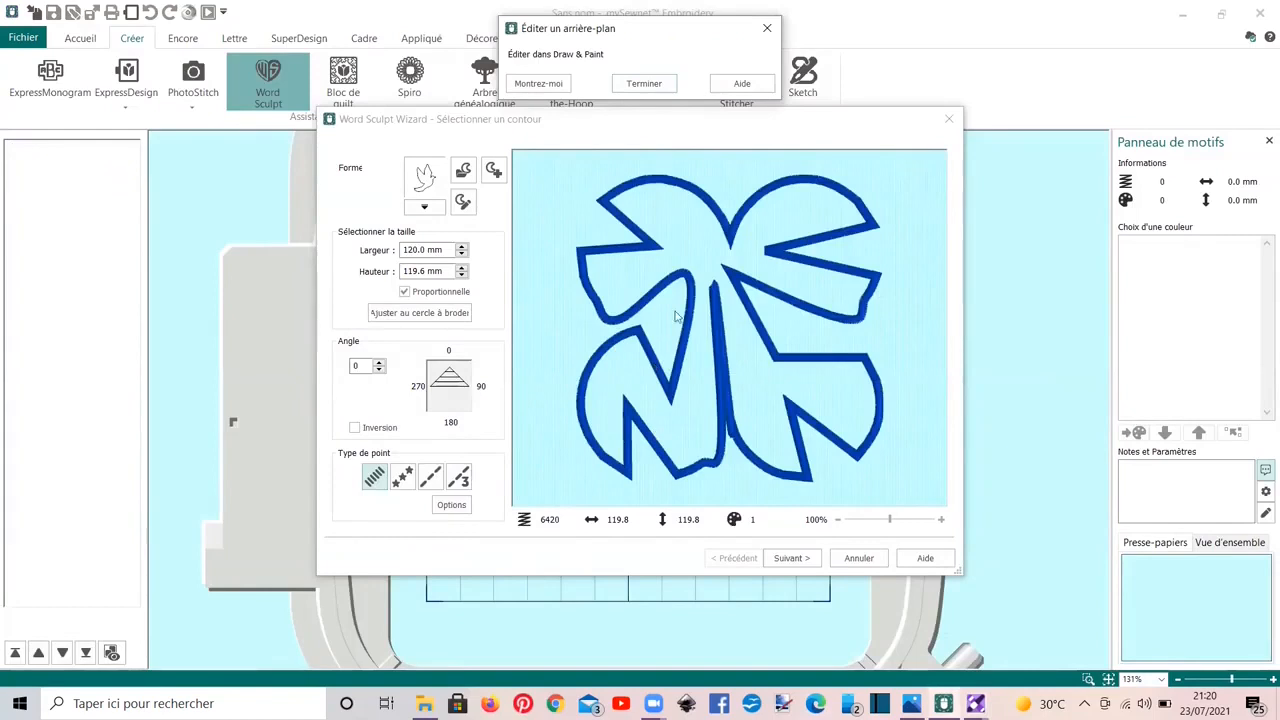
pyautogui.click(652, 86)
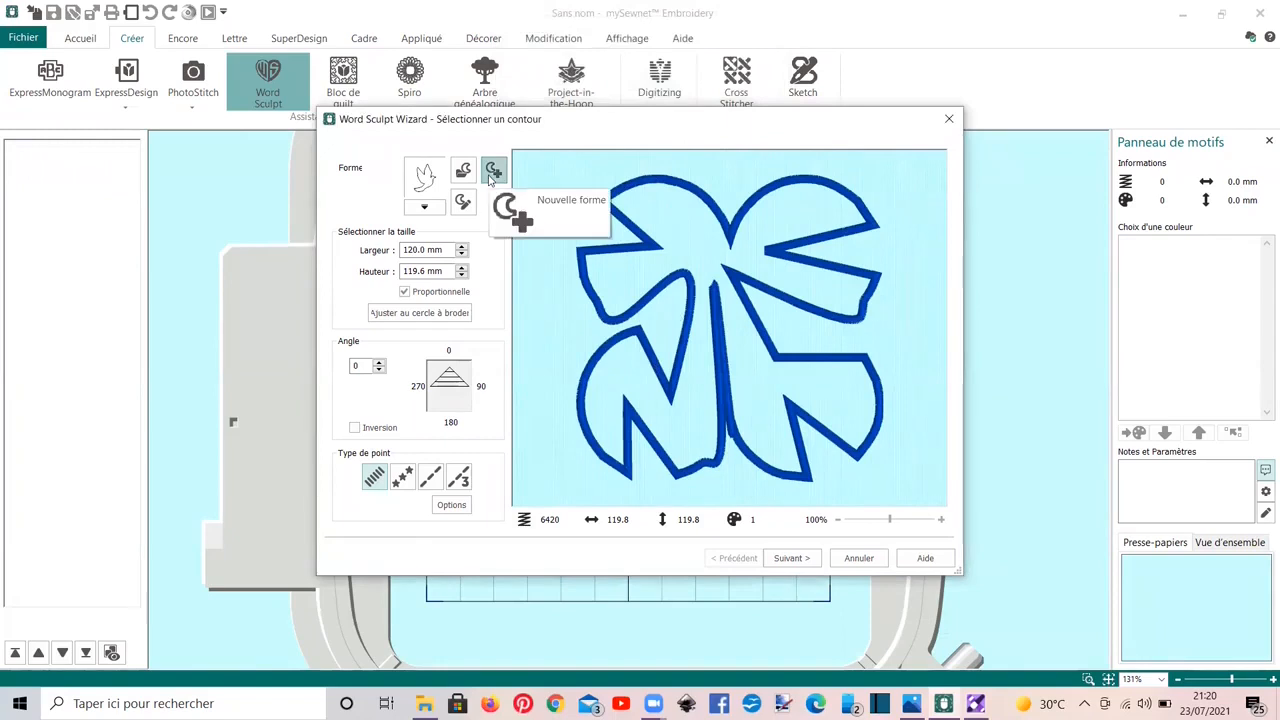
pyautogui.click(491, 174)
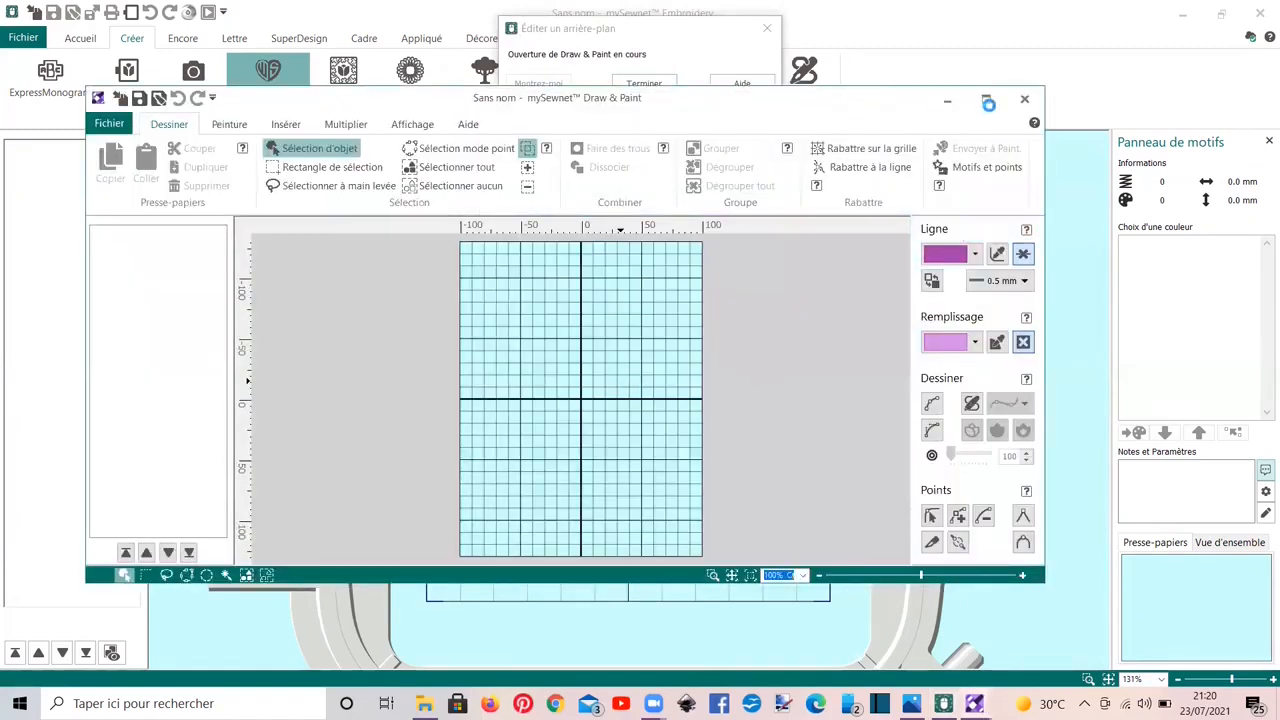
pyautogui.click(987, 98)
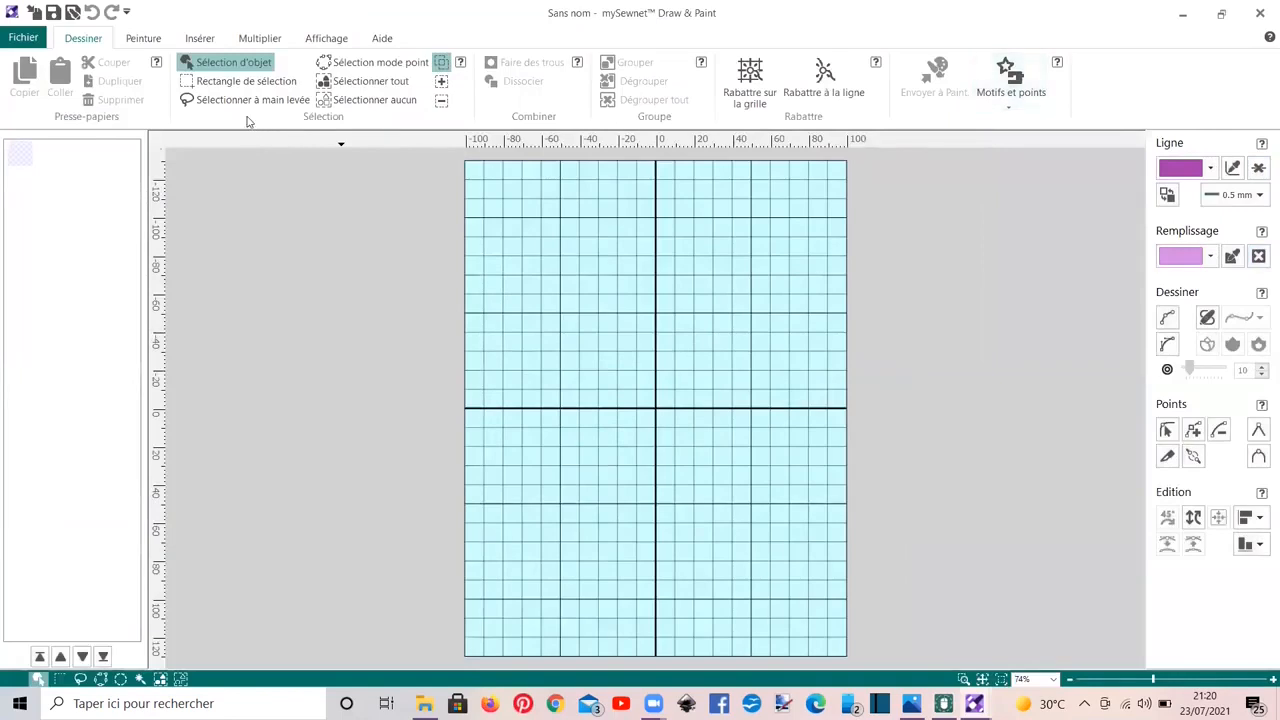
# Insert the picture chat.jpg as a tracing background, and return to drawing mode.
pyautogui.click(205, 40)
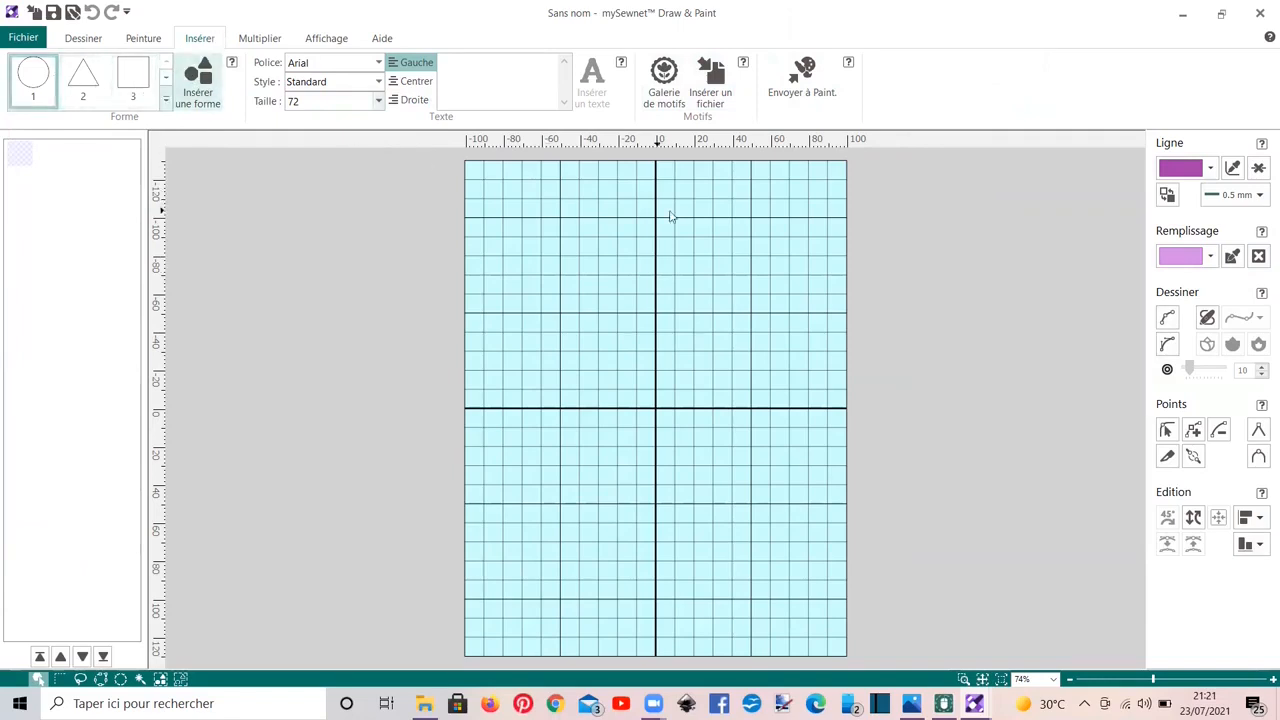
pyautogui.click(726, 95)
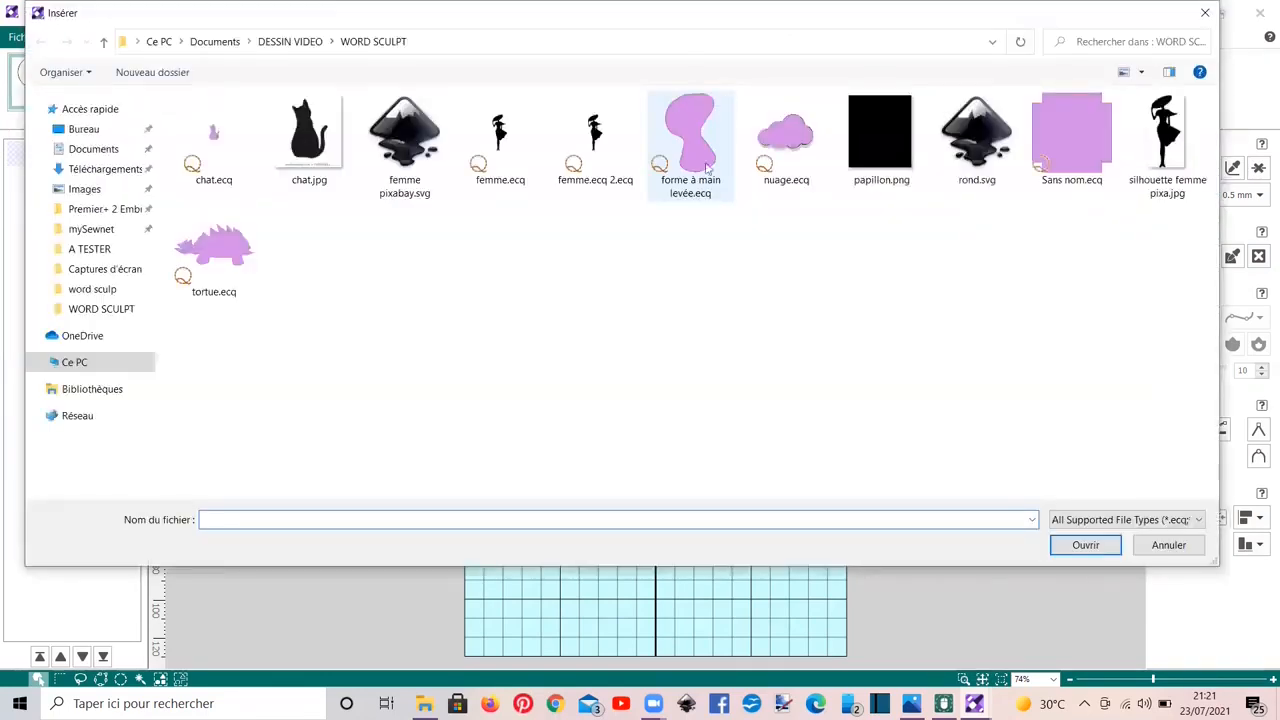
pyautogui.click(323, 152)
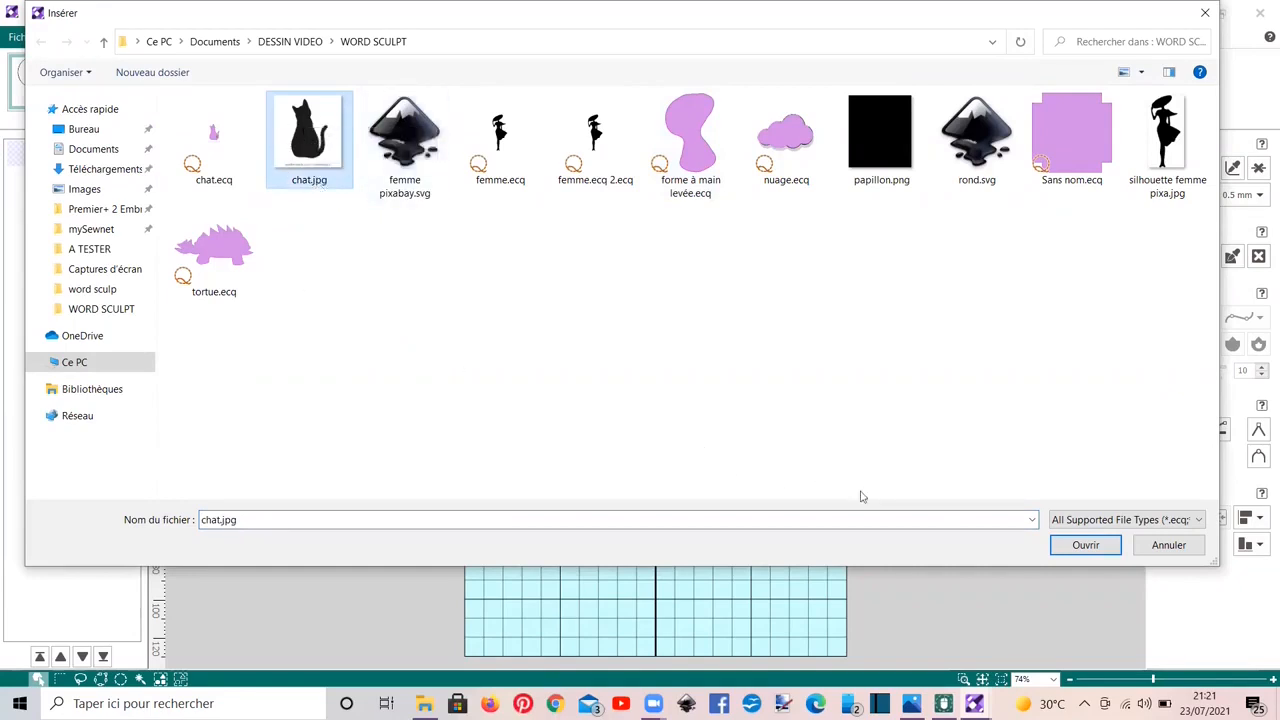
pyautogui.click(1066, 550)
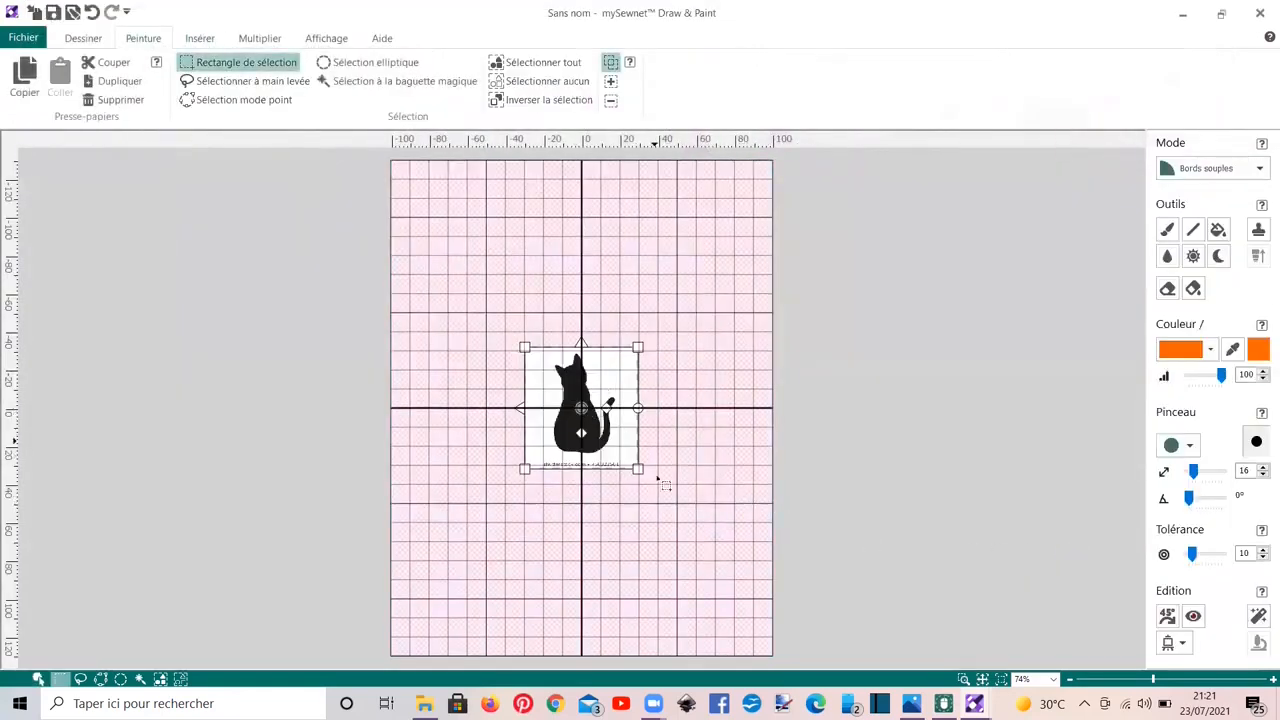
pyautogui.click(90, 39)
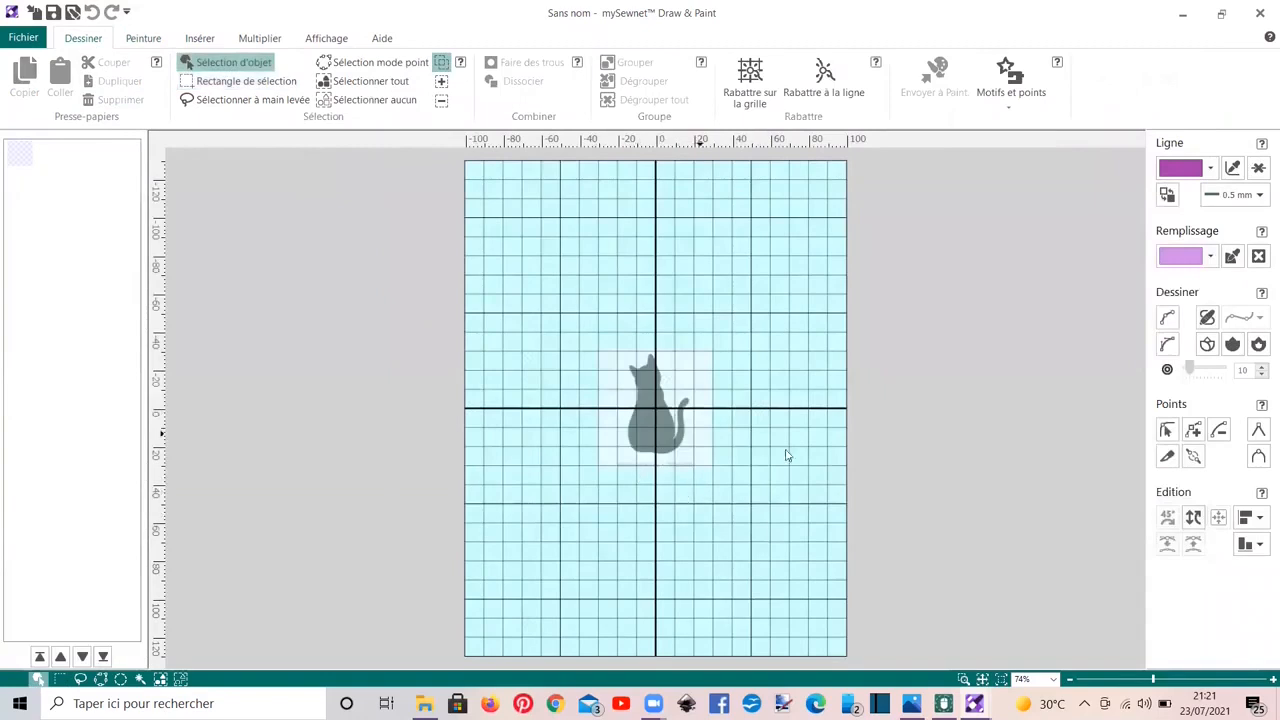
# Start a point drawing at the tip of the cat's taller ear and trace the right side of the head down to the neck.
pyautogui.click(964, 679)
pyautogui.moveTo(548, 282); pyautogui.dragTo(798, 530)
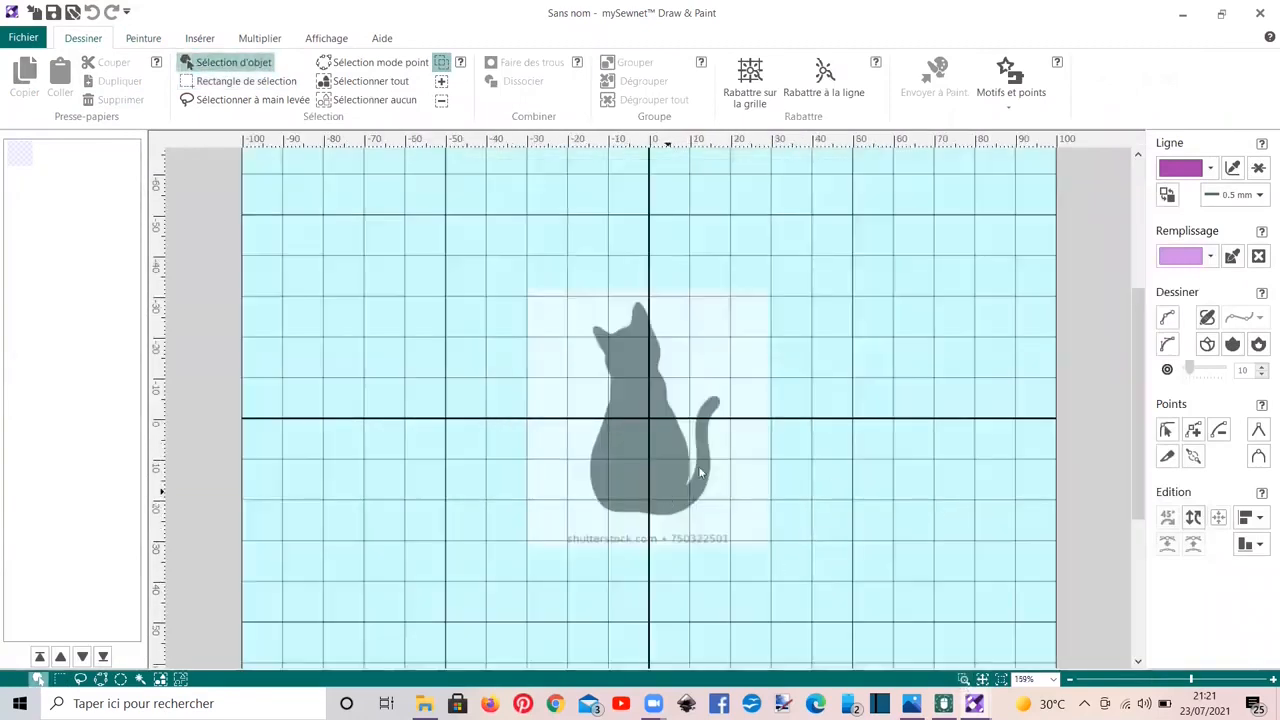
pyautogui.click(964, 679)
pyautogui.moveTo(602, 334); pyautogui.dragTo(692, 466)
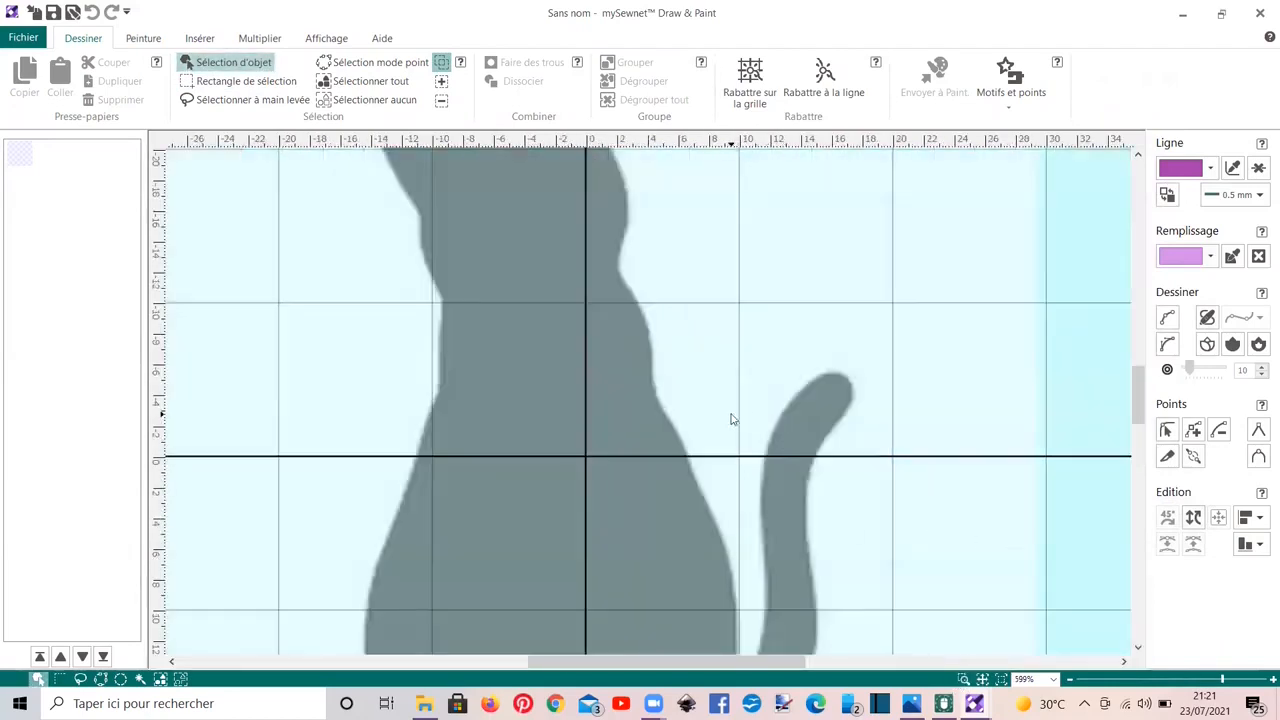
pyautogui.scroll(-5, 731, 420)
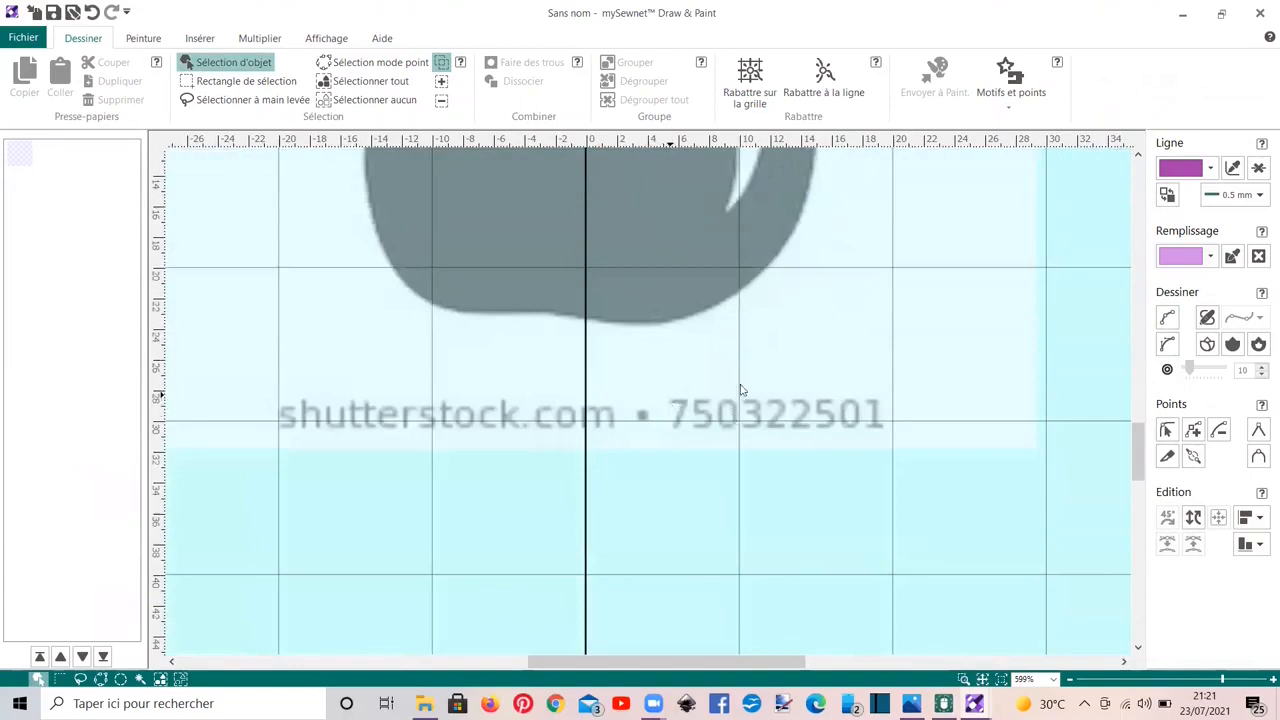
pyautogui.scroll(5, 1133, 459)
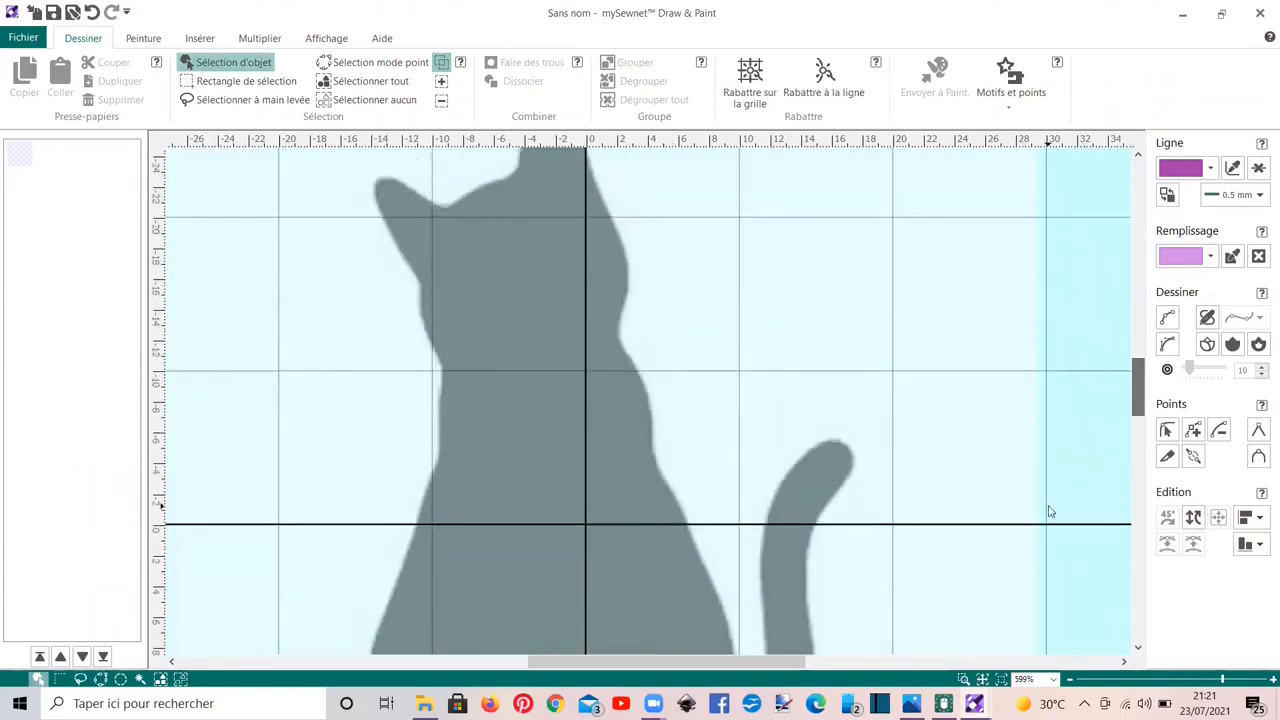
pyautogui.moveTo(1141, 395); pyautogui.dragTo(1141, 364)
pyautogui.click(1167, 429)
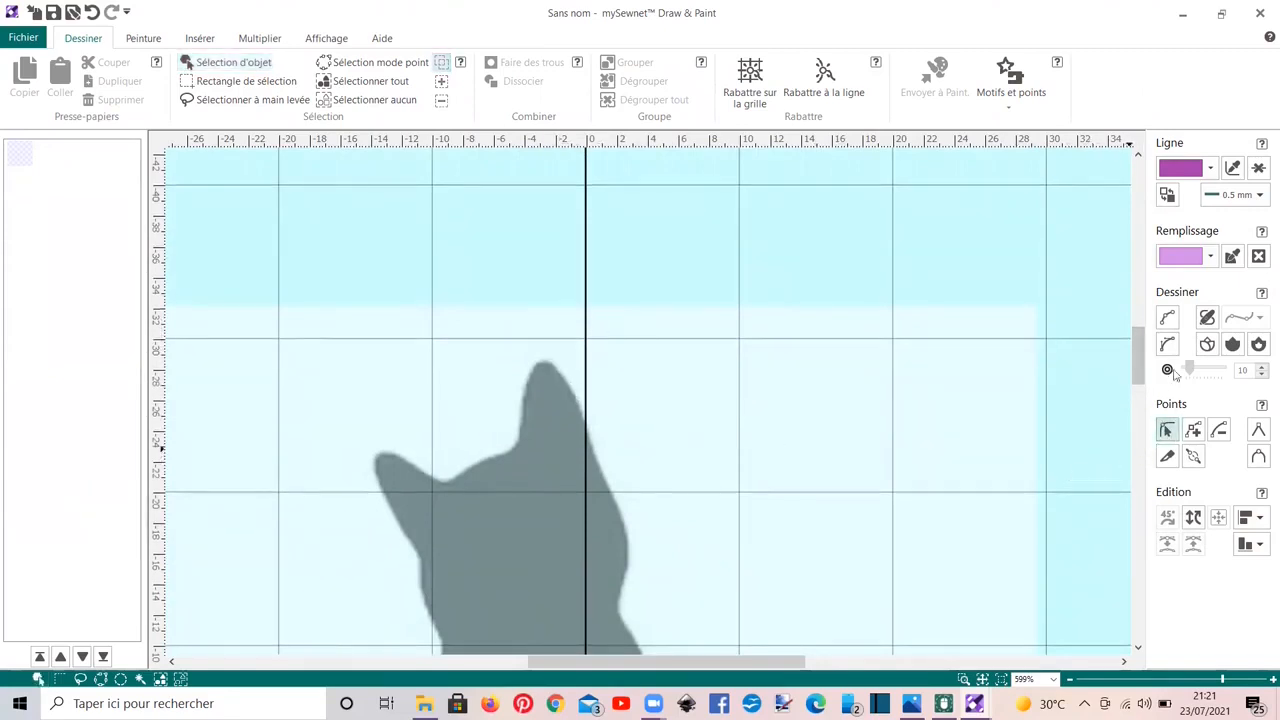
pyautogui.click(1172, 318)
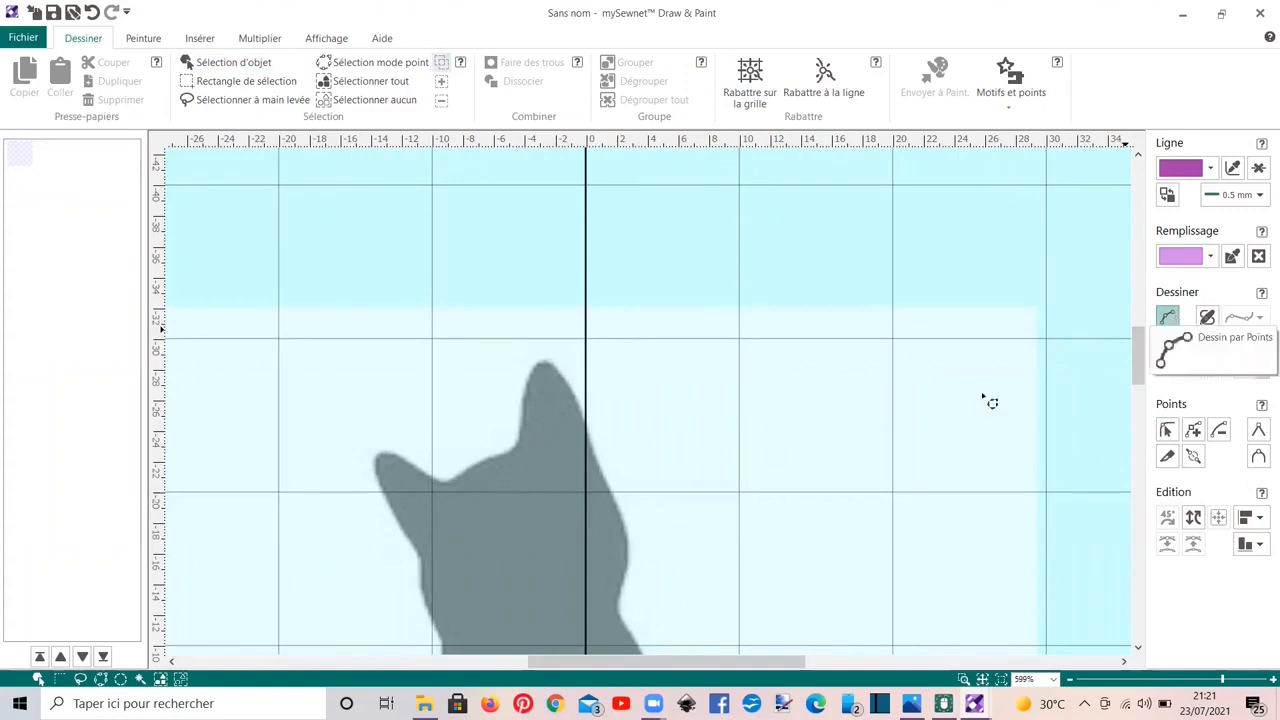
pyautogui.click(569, 388)
pyautogui.click(591, 439)
pyautogui.click(612, 502)
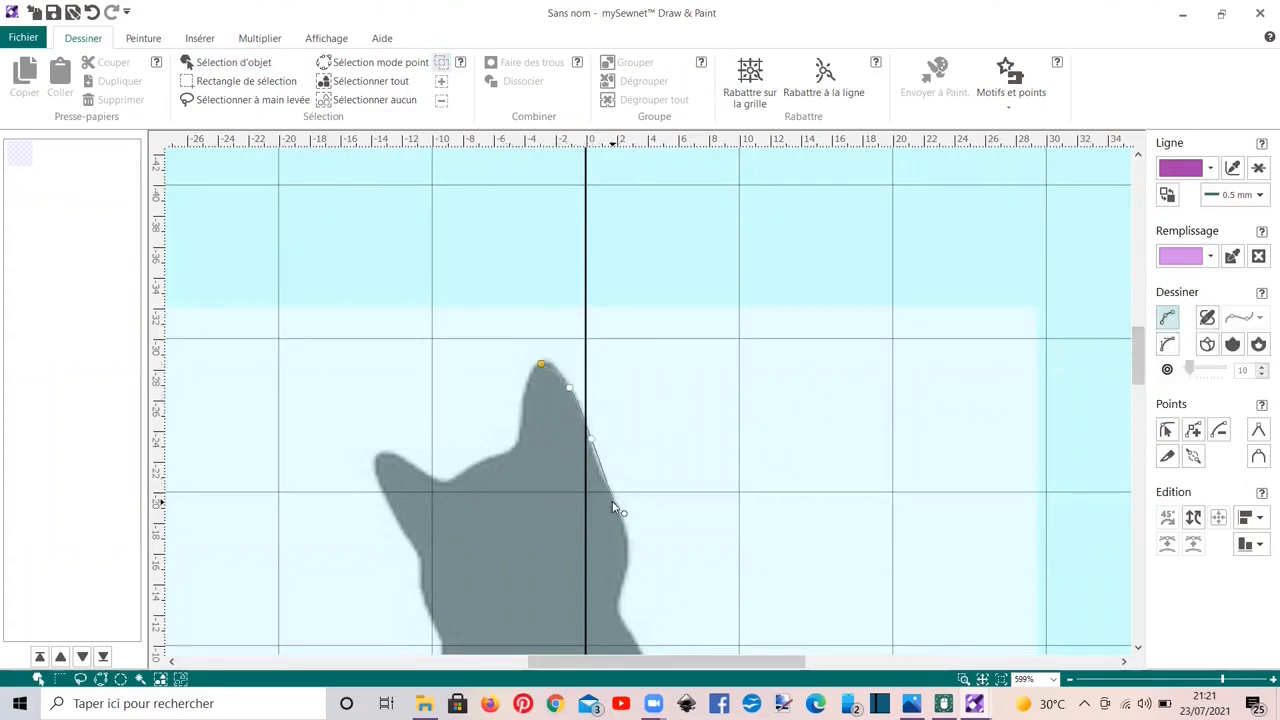
pyautogui.click(622, 551)
pyautogui.click(619, 593)
pyautogui.click(622, 626)
# Continue the point outline from the neck down the right side of the body to the notch where the tail begins.
pyautogui.scroll(-2, 680, 600)
pyautogui.click(647, 293)
pyautogui.click(651, 345)
pyautogui.click(667, 391)
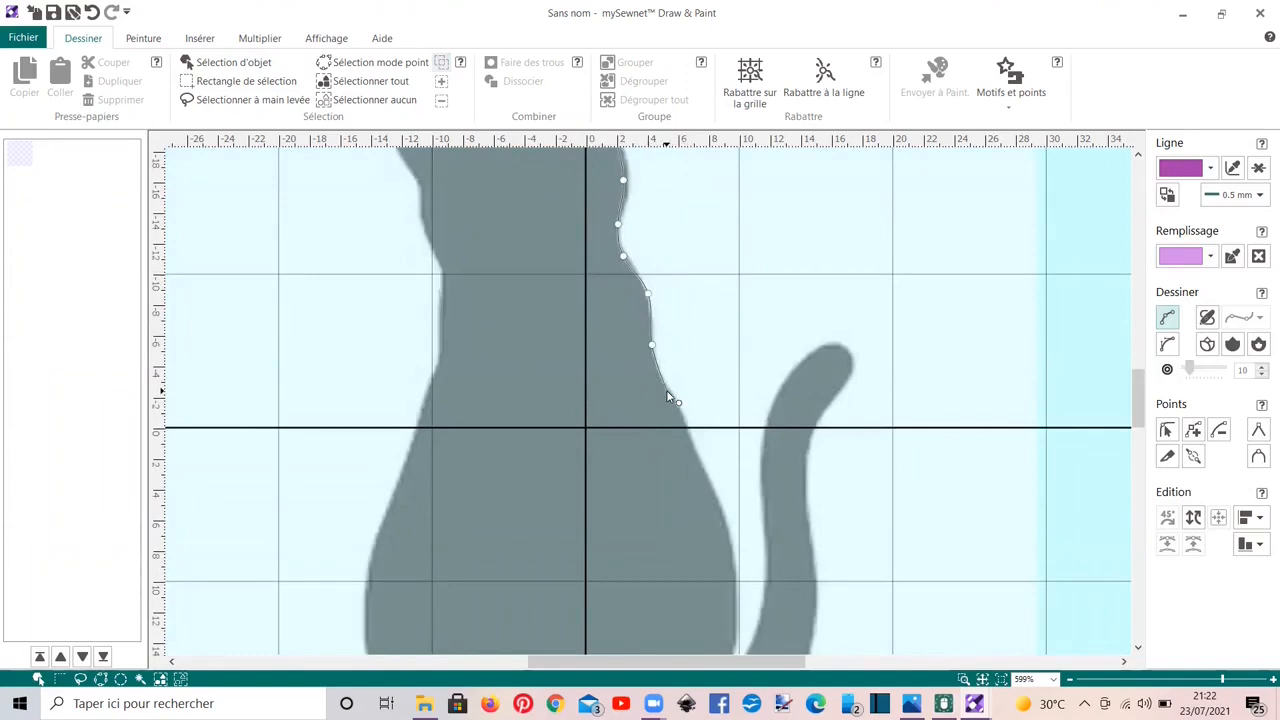
pyautogui.click(696, 448)
pyautogui.scroll(-3, 718, 515)
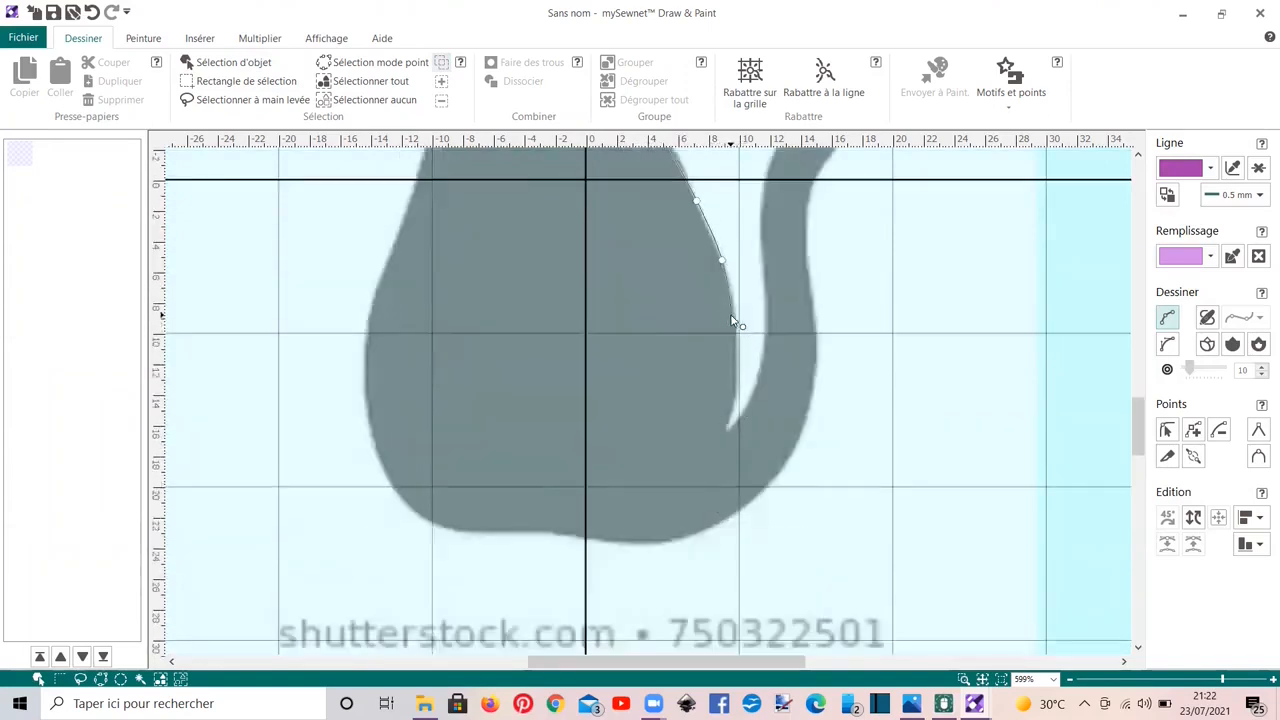
pyautogui.click(730, 317)
pyautogui.click(731, 375)
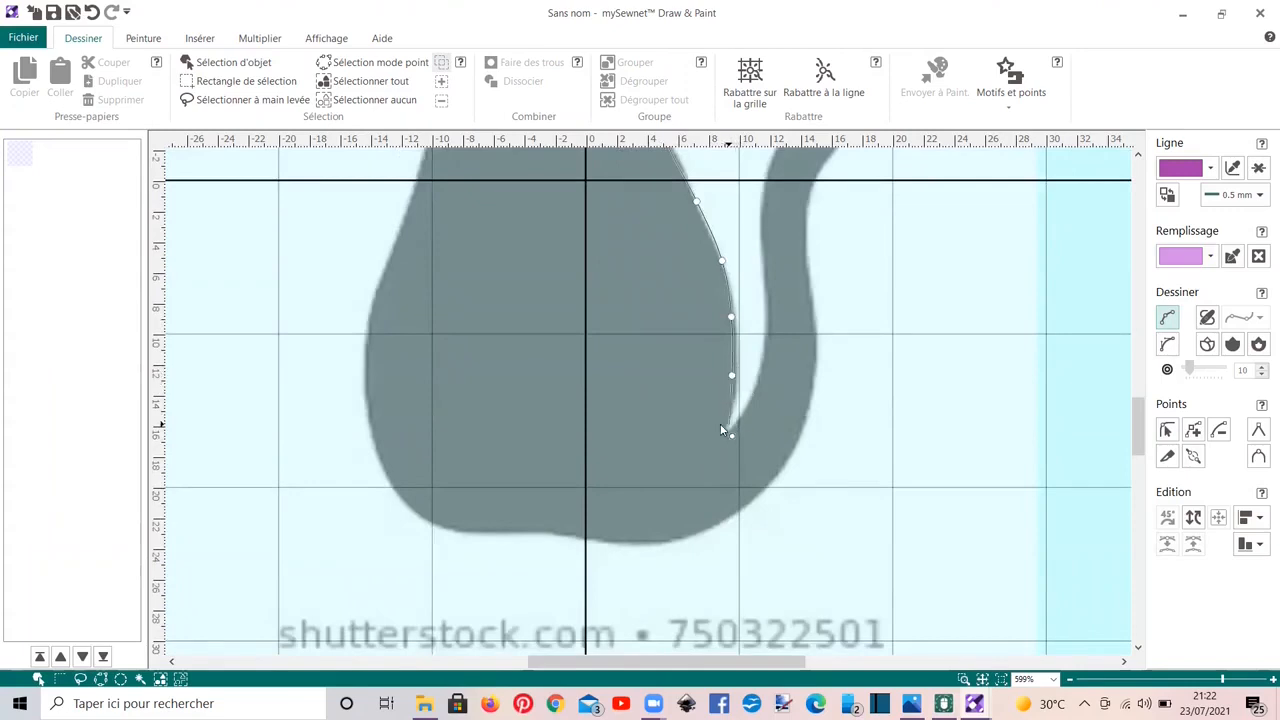
pyautogui.click(723, 432)
# Trace the inner edge of the tail upward from the notch and around its rounded tip.
pyautogui.click(754, 400)
pyautogui.click(770, 297)
pyautogui.scroll(3, 760, 383)
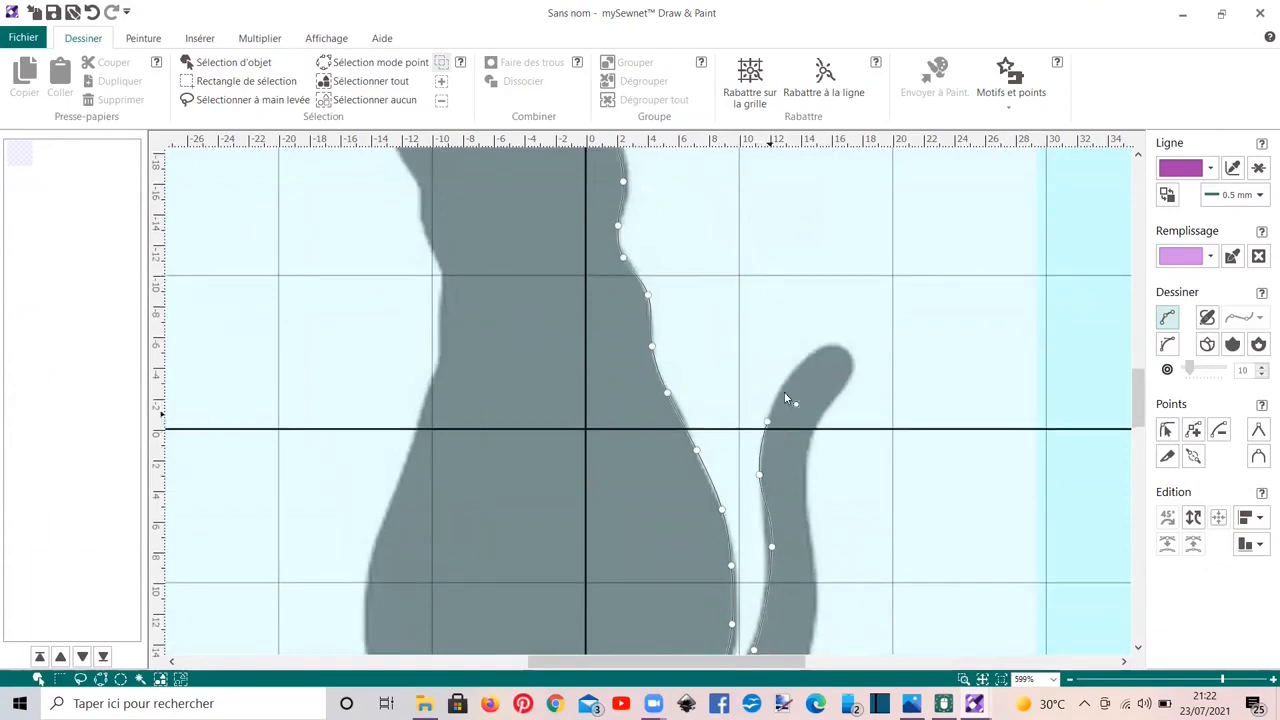
pyautogui.click(828, 347)
pyautogui.click(851, 361)
# Trace the outer edge of the tail down from its tip and around the curve into the cat's base.
pyautogui.click(823, 409)
pyautogui.click(807, 486)
pyautogui.scroll(-4, 807, 486)
pyautogui.click(815, 317)
pyautogui.click(807, 413)
pyautogui.click(779, 482)
pyautogui.click(714, 525)
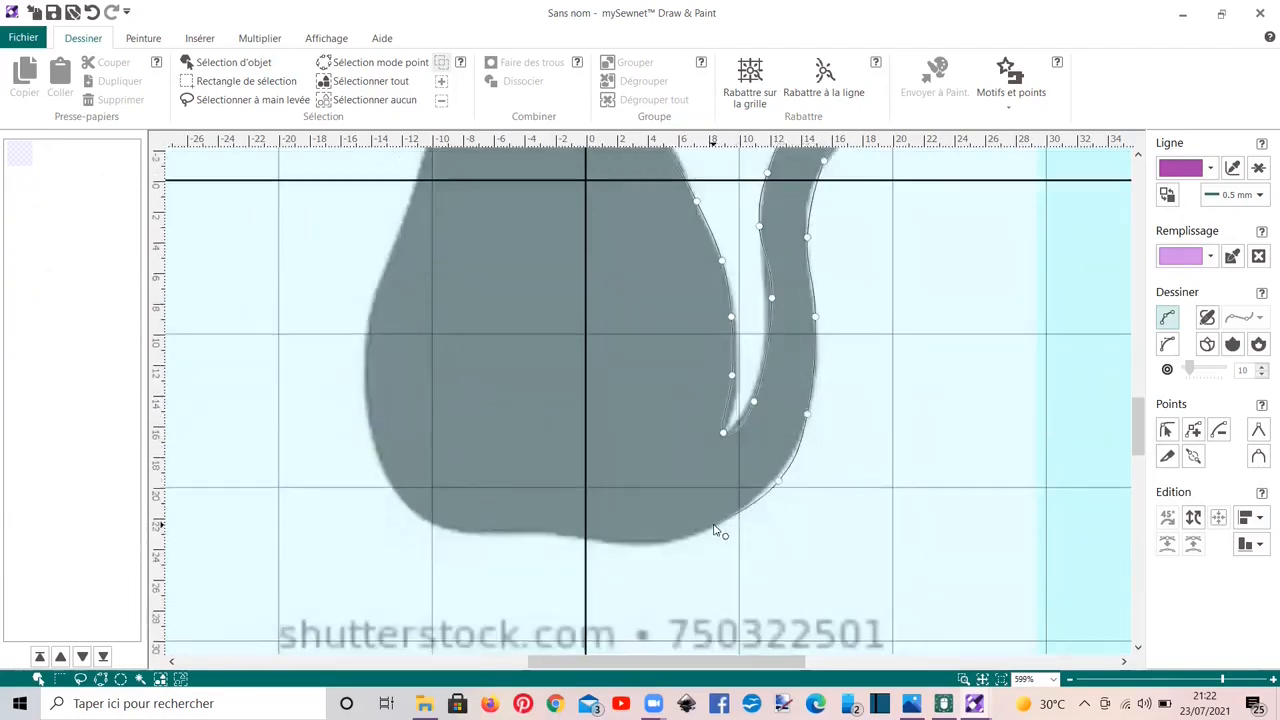
# Trace the underside of the cat's body with points from the tail curve to the lower left.
pyautogui.click(642, 548)
pyautogui.click(593, 543)
pyautogui.click(558, 535)
pyautogui.click(501, 531)
pyautogui.click(414, 515)
# Trace the left side of the cat's body upward with points as far as the lower neck.
pyautogui.click(372, 453)
pyautogui.click(361, 388)
pyautogui.click(372, 299)
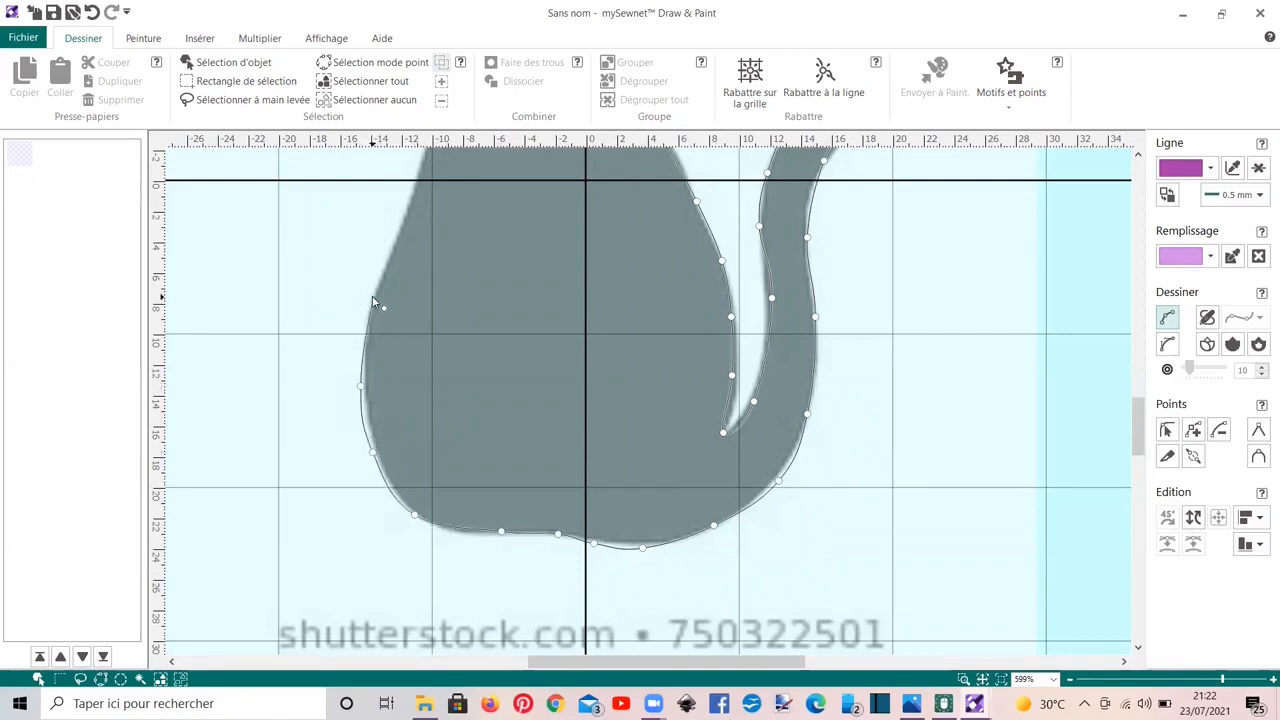
pyautogui.scroll(3, 409, 343)
pyautogui.click(406, 330)
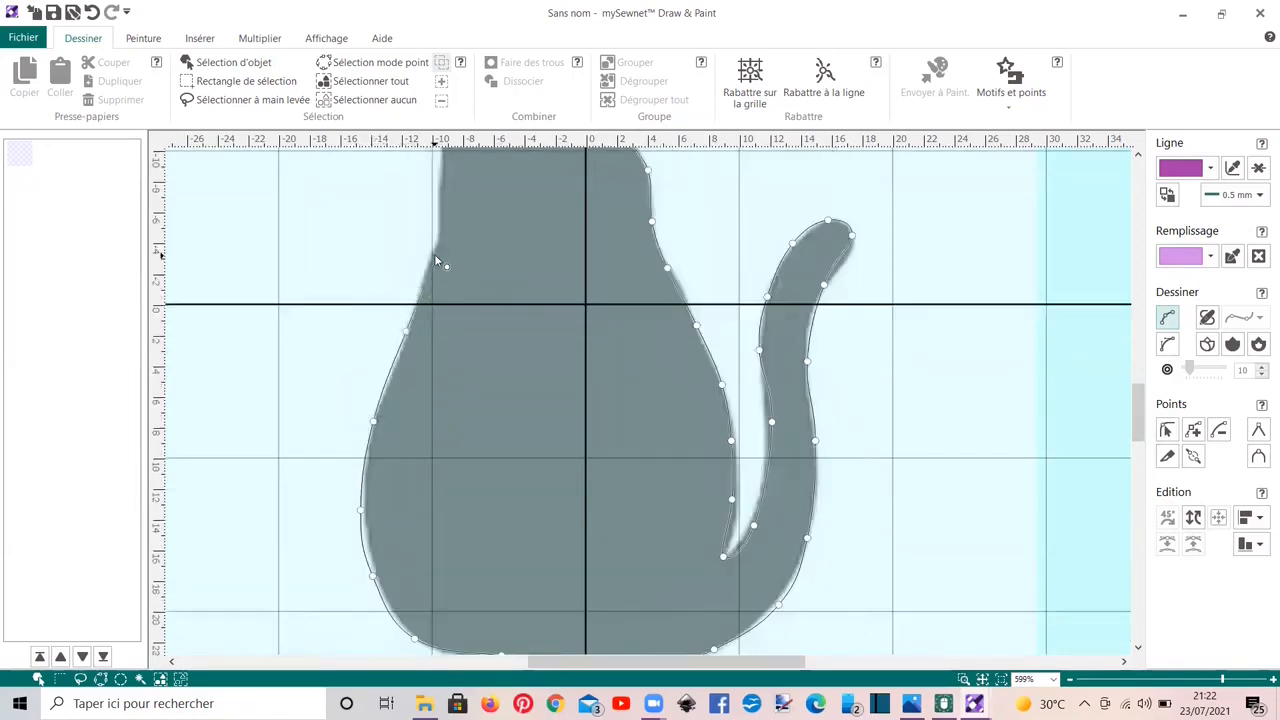
pyautogui.click(438, 246)
# Trace the left neck and ear edge, placing corner points at the neck, the ear's base and the left ear's tip.
pyautogui.scroll(9, 438, 246)
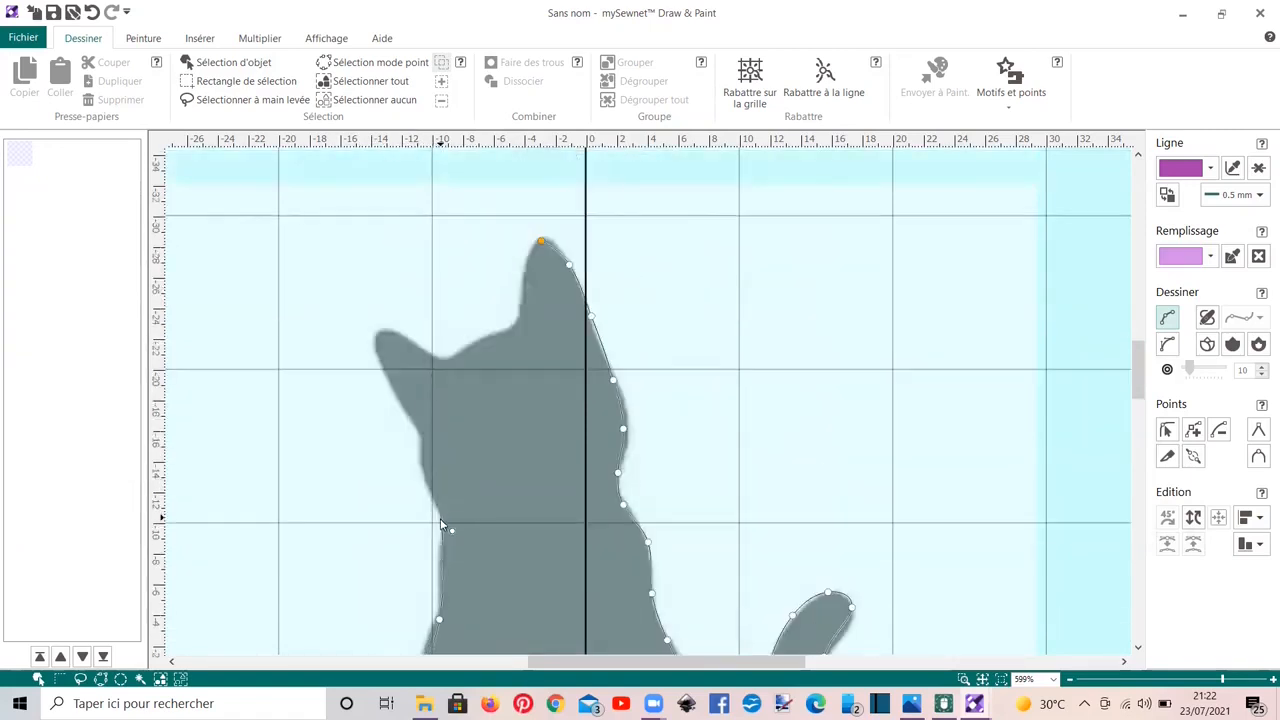
pyautogui.click(441, 519)
pyautogui.click(426, 485)
pyautogui.click(420, 453)
pyautogui.click(424, 431)
pyautogui.click(396, 396)
pyautogui.click(370, 333)
# Trace the left ear's inner edge, the head top and the taller ear's left edge, and finish and close the line.
pyautogui.click(390, 329)
pyautogui.click(420, 346)
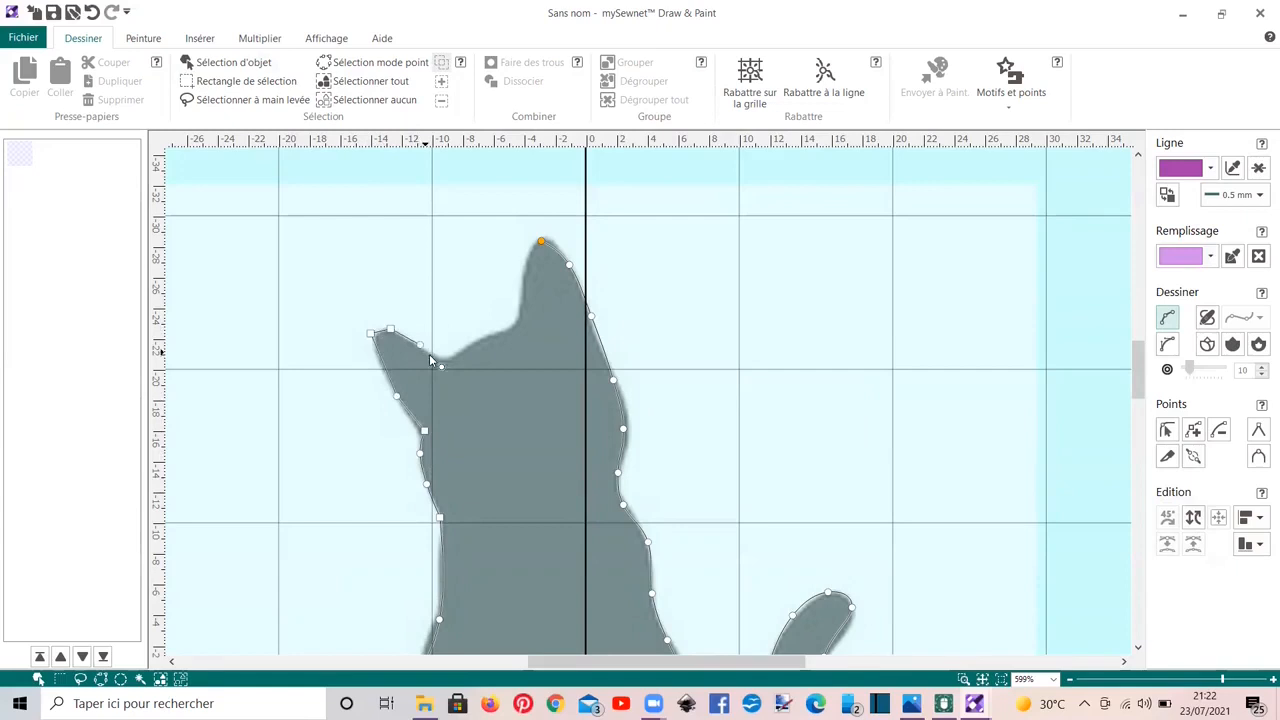
pyautogui.click(514, 327)
pyautogui.click(527, 259)
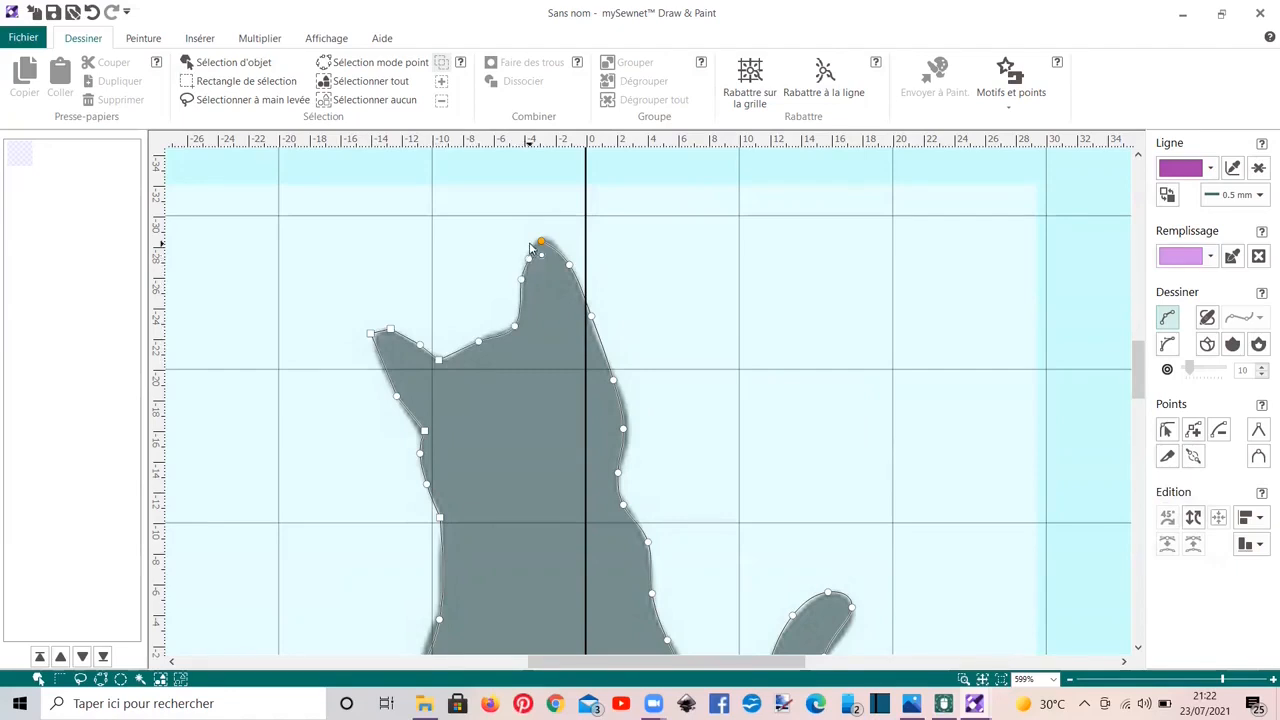
pyautogui.rightClick(555, 305)
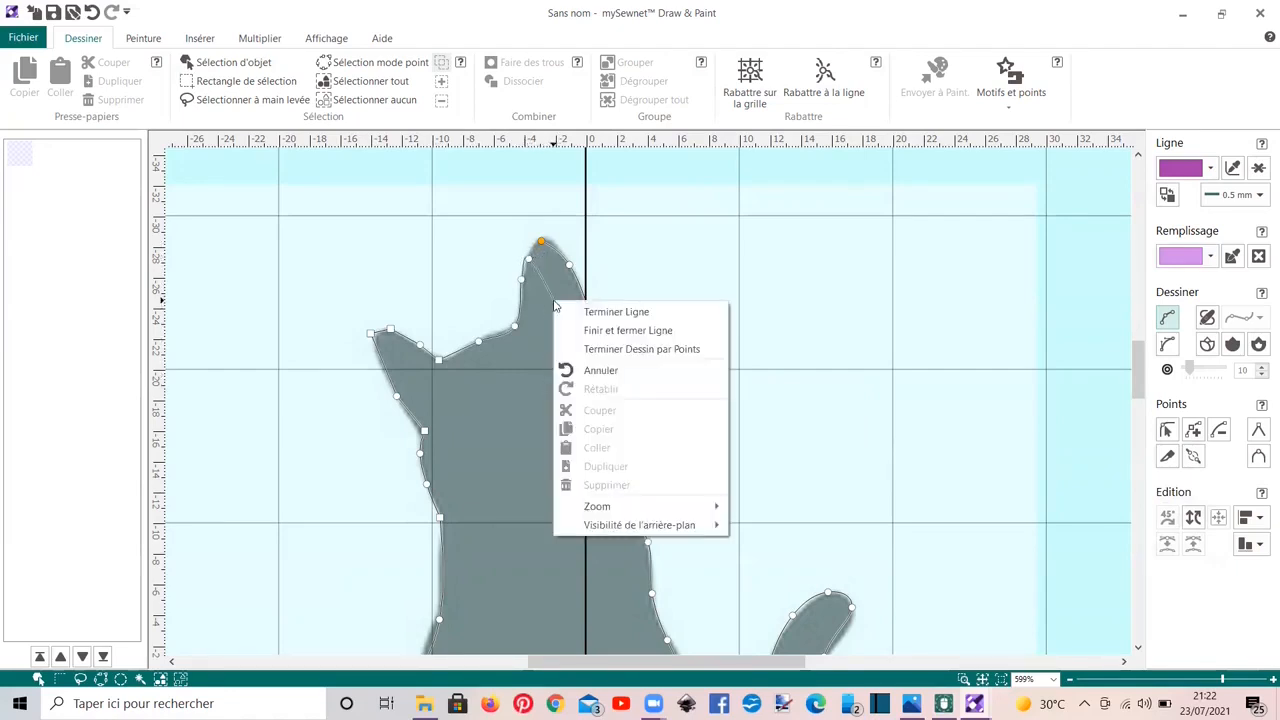
pyautogui.click(592, 331)
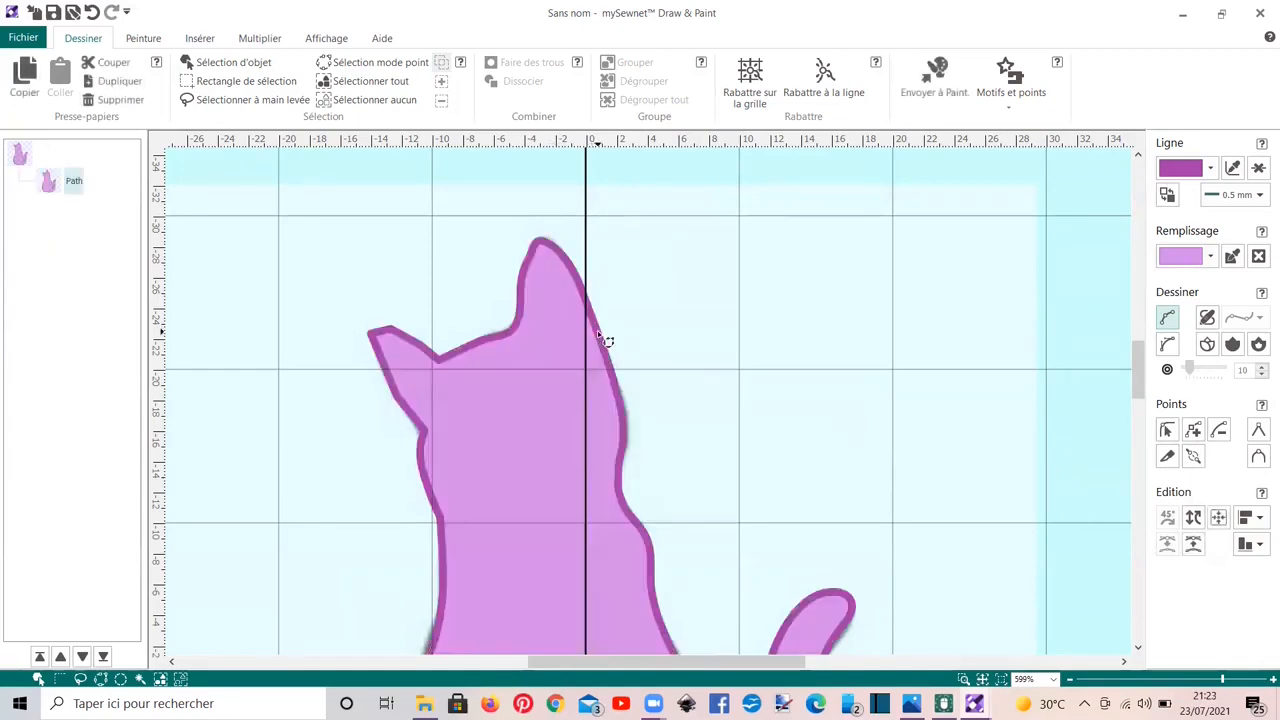
# Check the cat outline in the Word Sculpt wizard of mySewnet Embroidery, and return to the cat drawing in Draw & Paint.
pyautogui.scroll(-4, 455, 417)
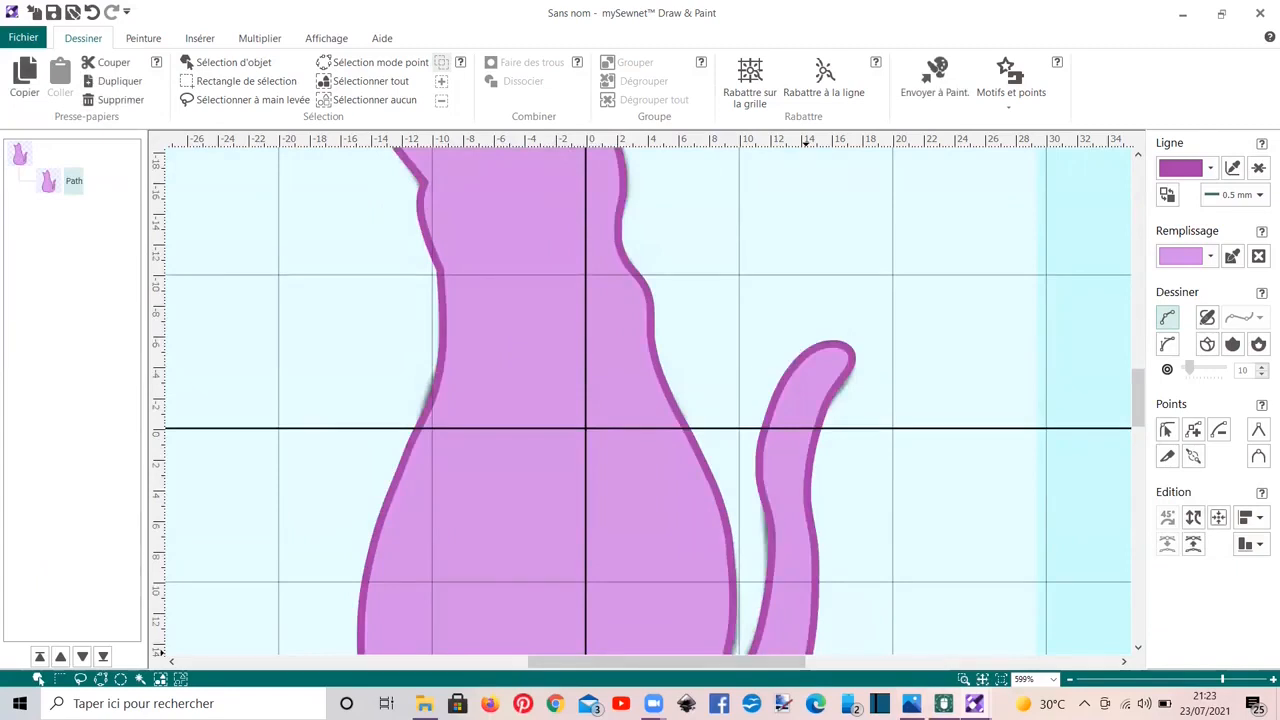
pyautogui.moveTo(943, 703)
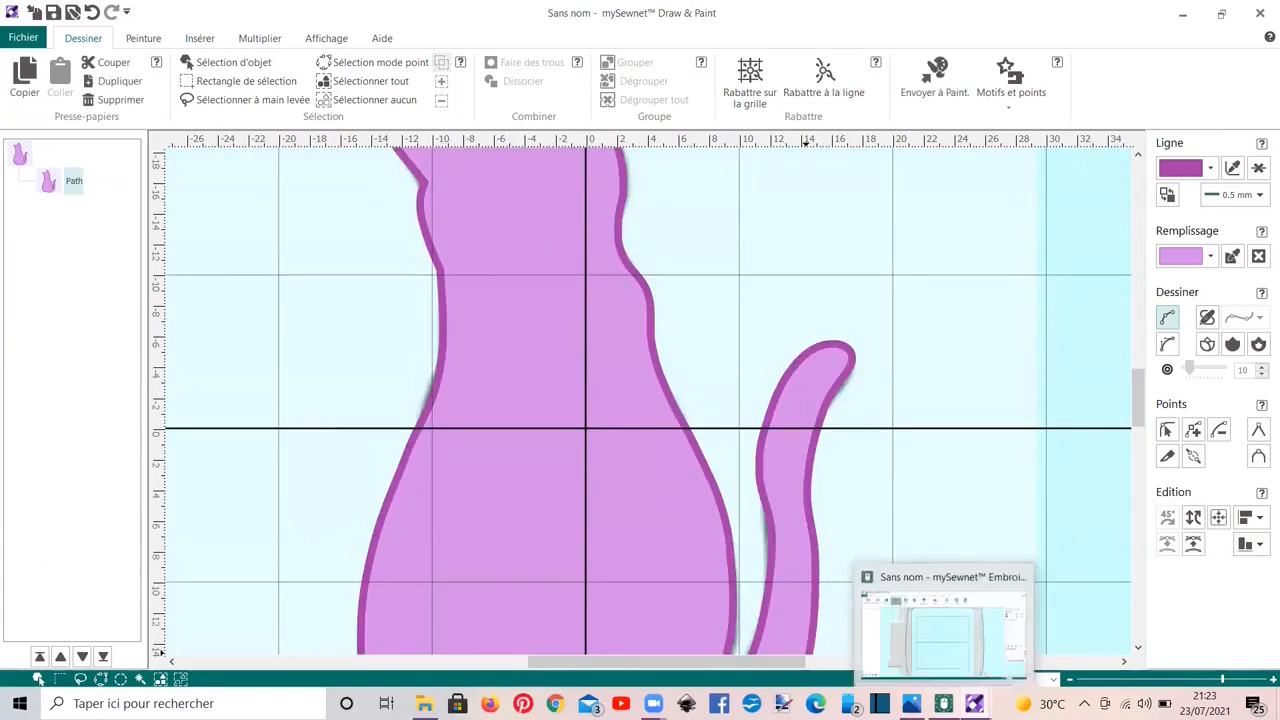
pyautogui.click(943, 641)
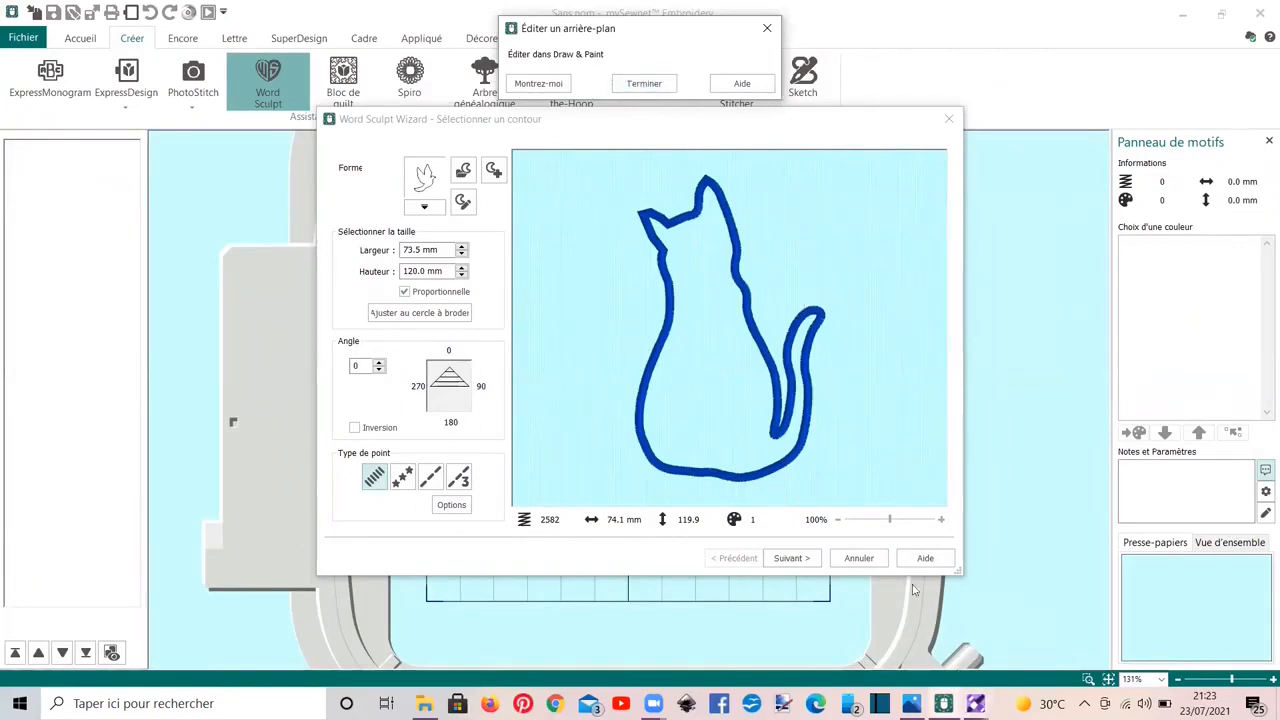
pyautogui.moveTo(975, 703)
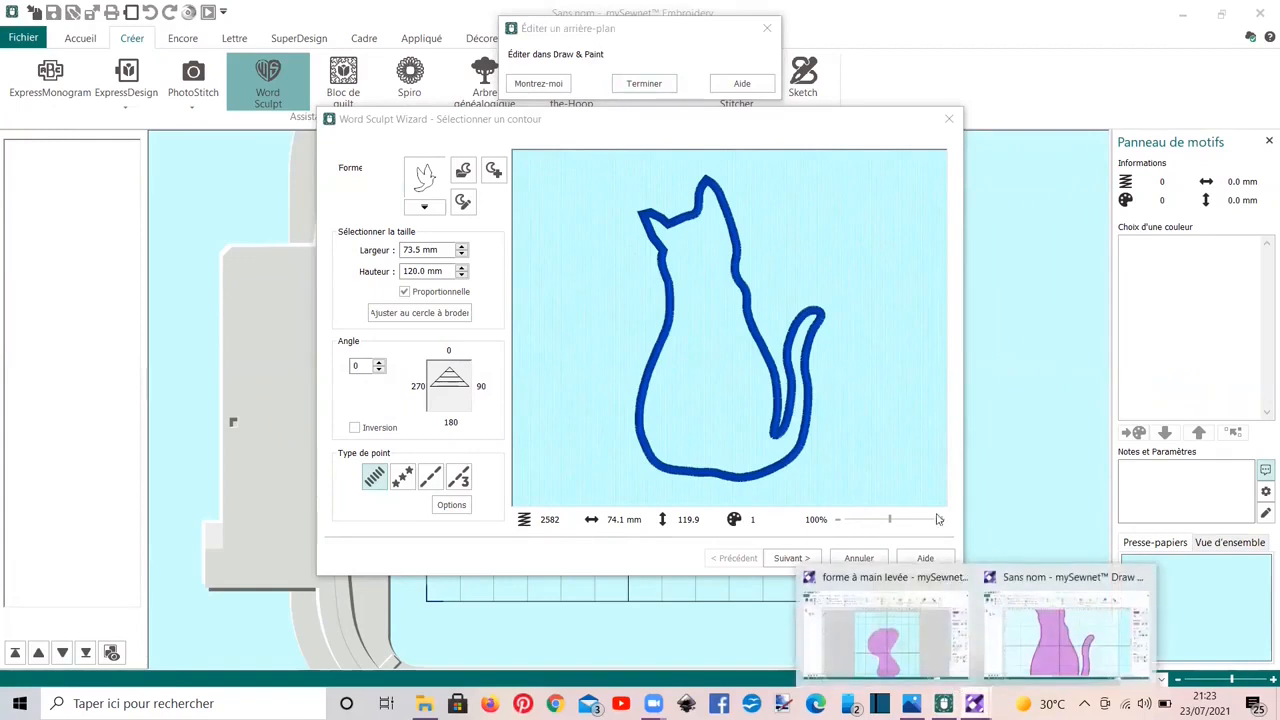
pyautogui.click(1080, 557)
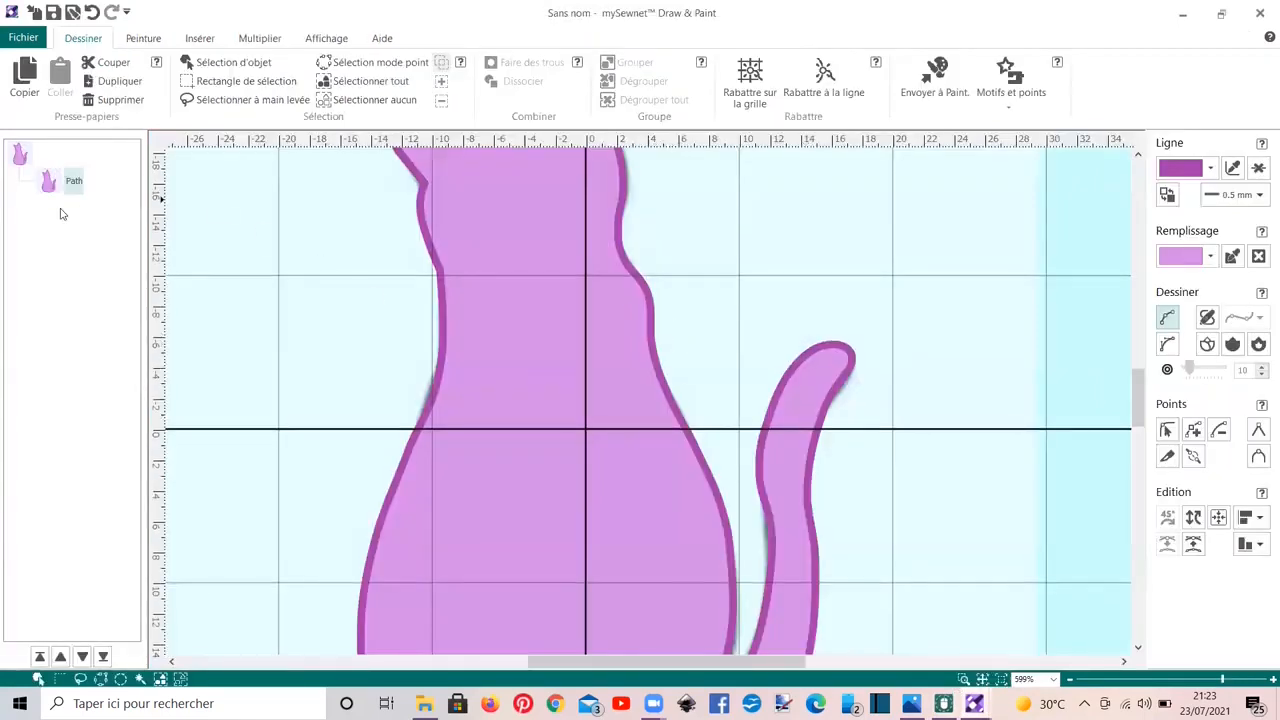
# Save the cat drawing as chat 2 in the WORD SCULPT folder, and finish the background editing in mySewnet Embroidery.
pyautogui.click(23, 37)
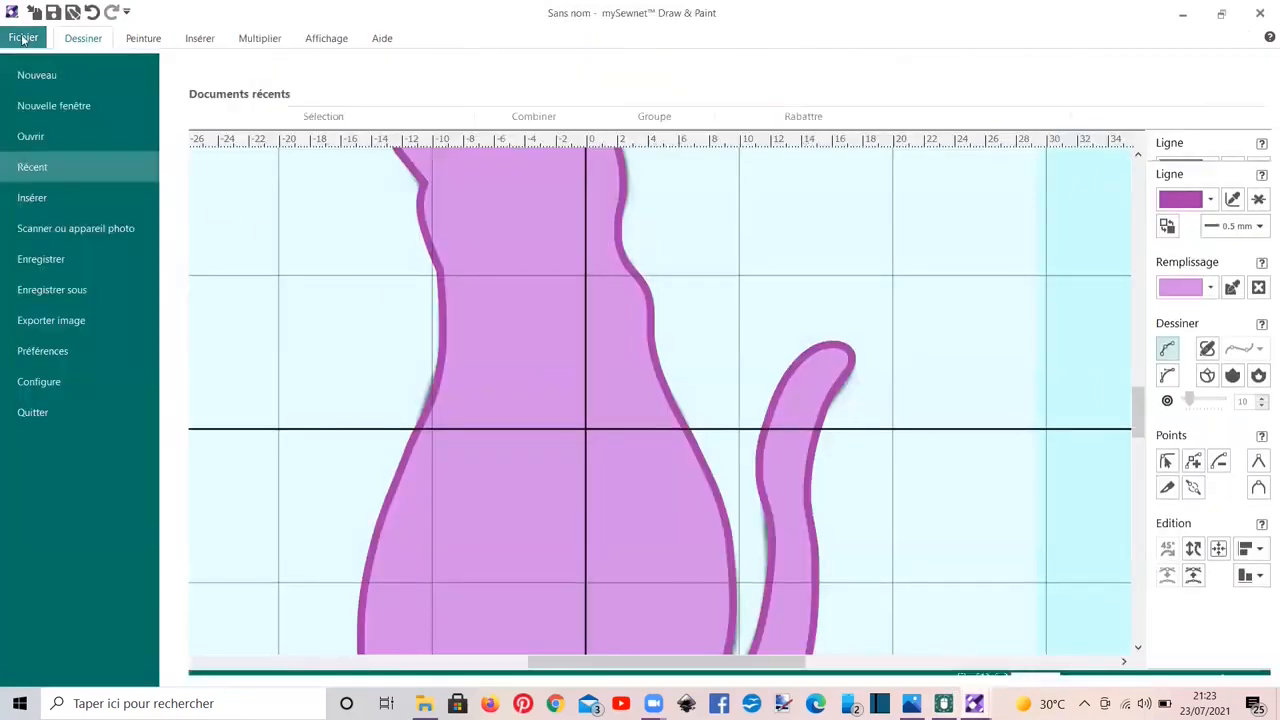
pyautogui.click(61, 290)
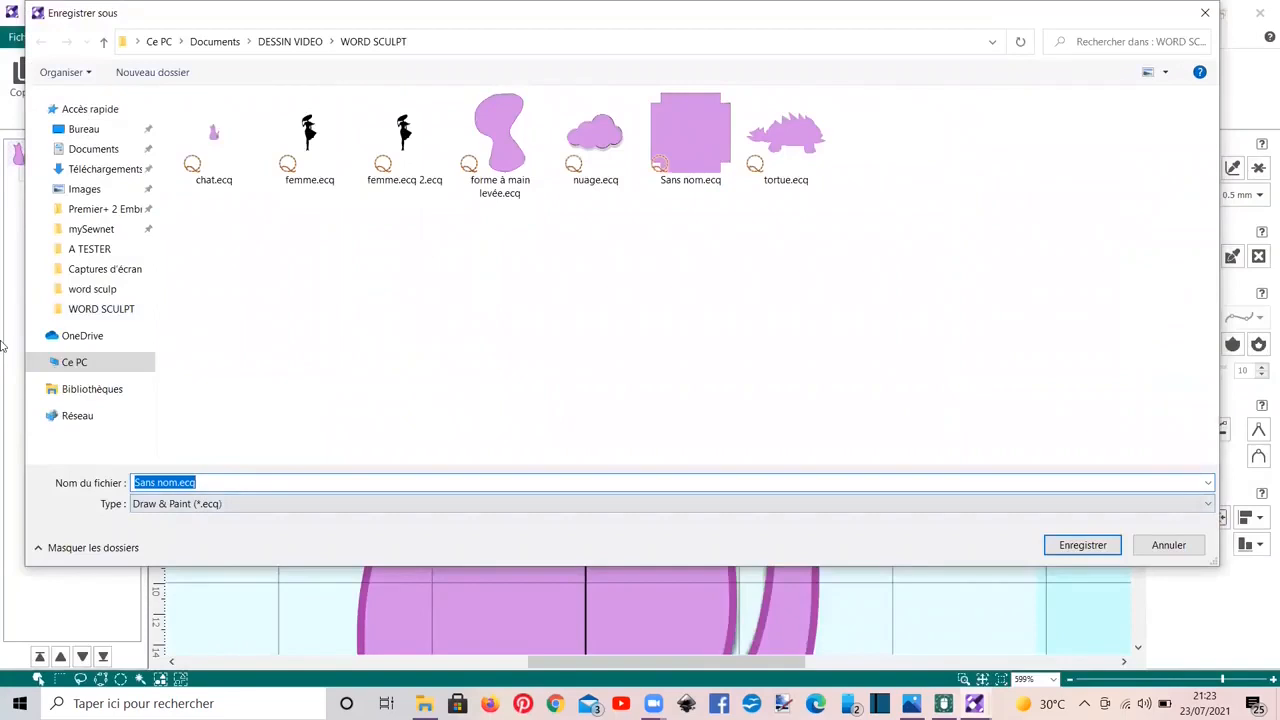
pyautogui.write('ch')
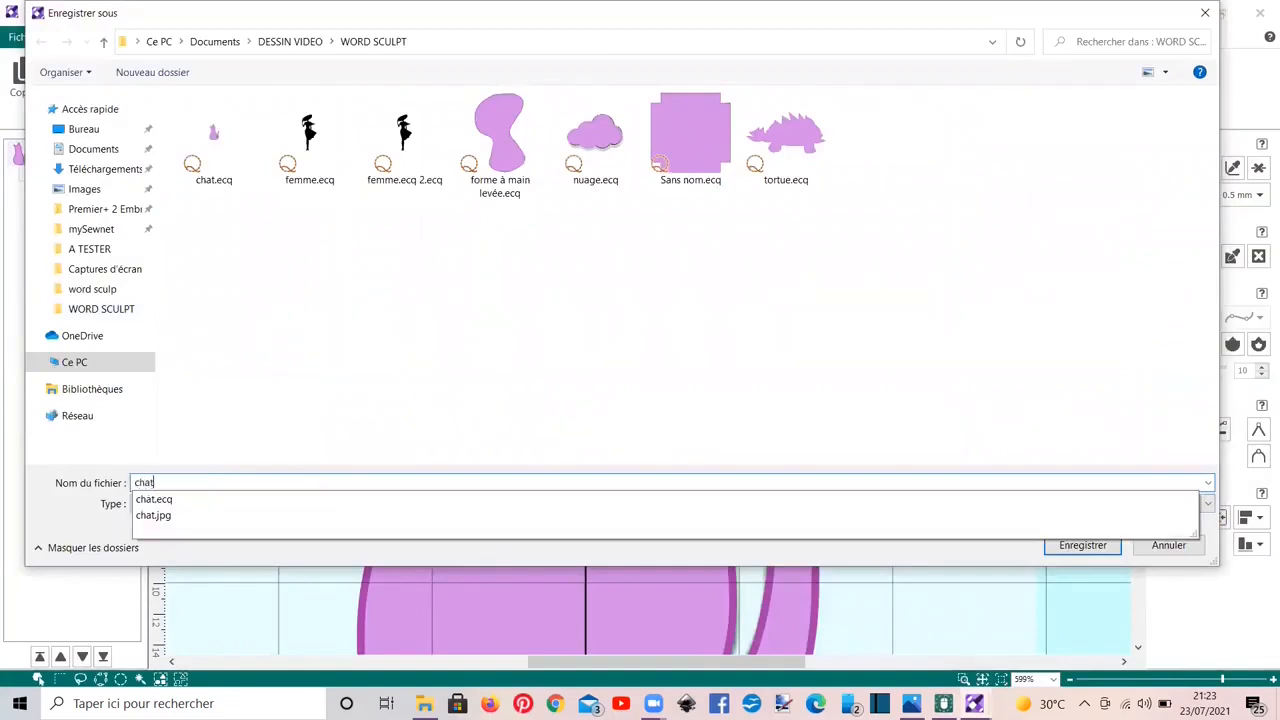
pyautogui.write('at')
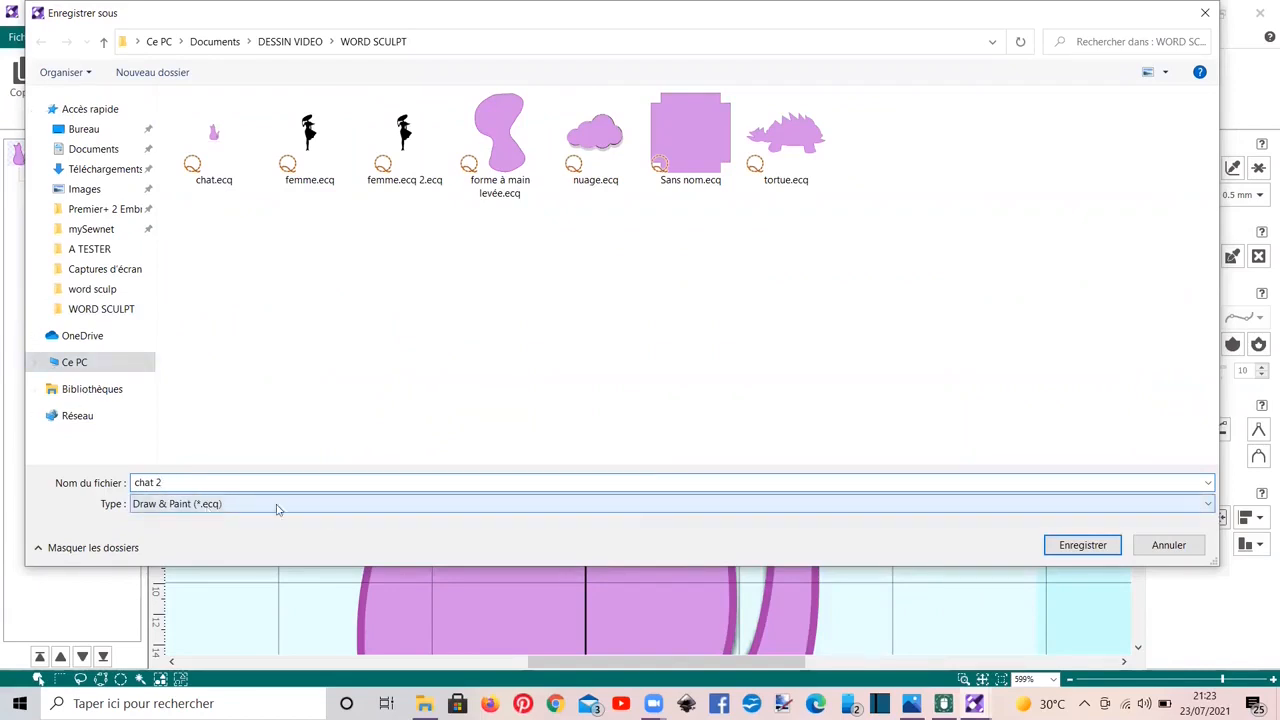
pyautogui.click(1083, 545)
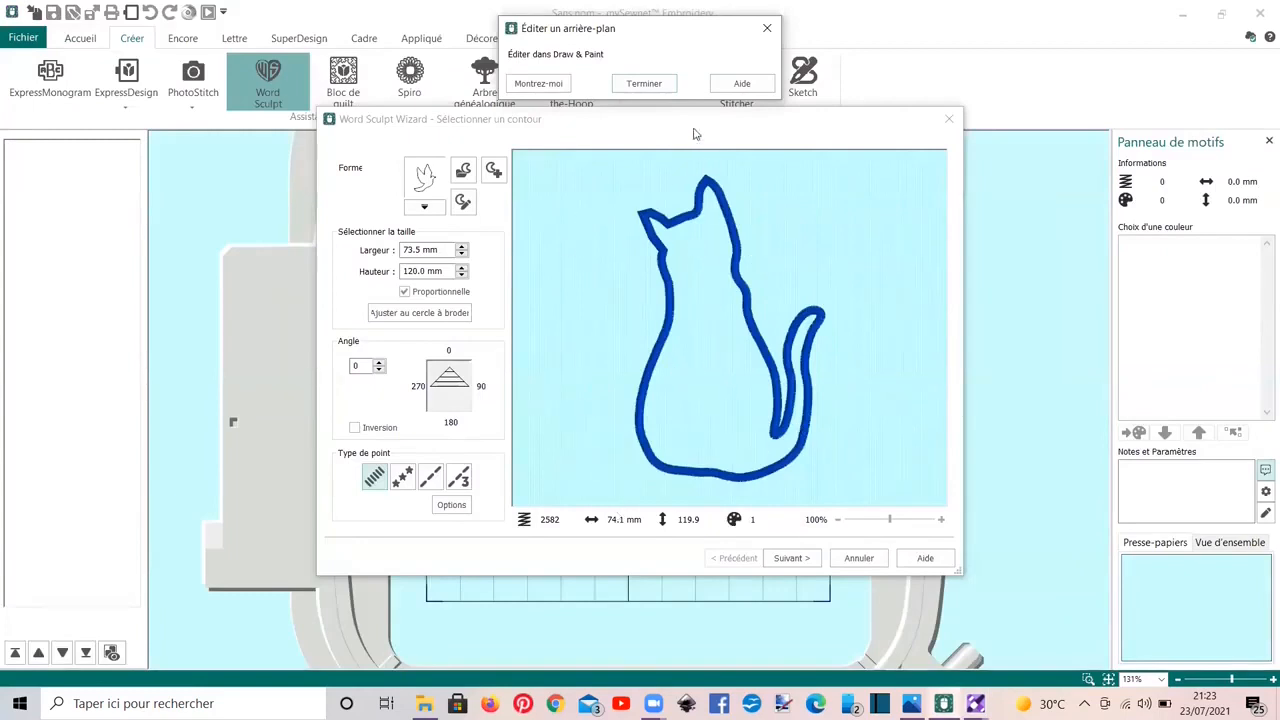
pyautogui.click(643, 86)
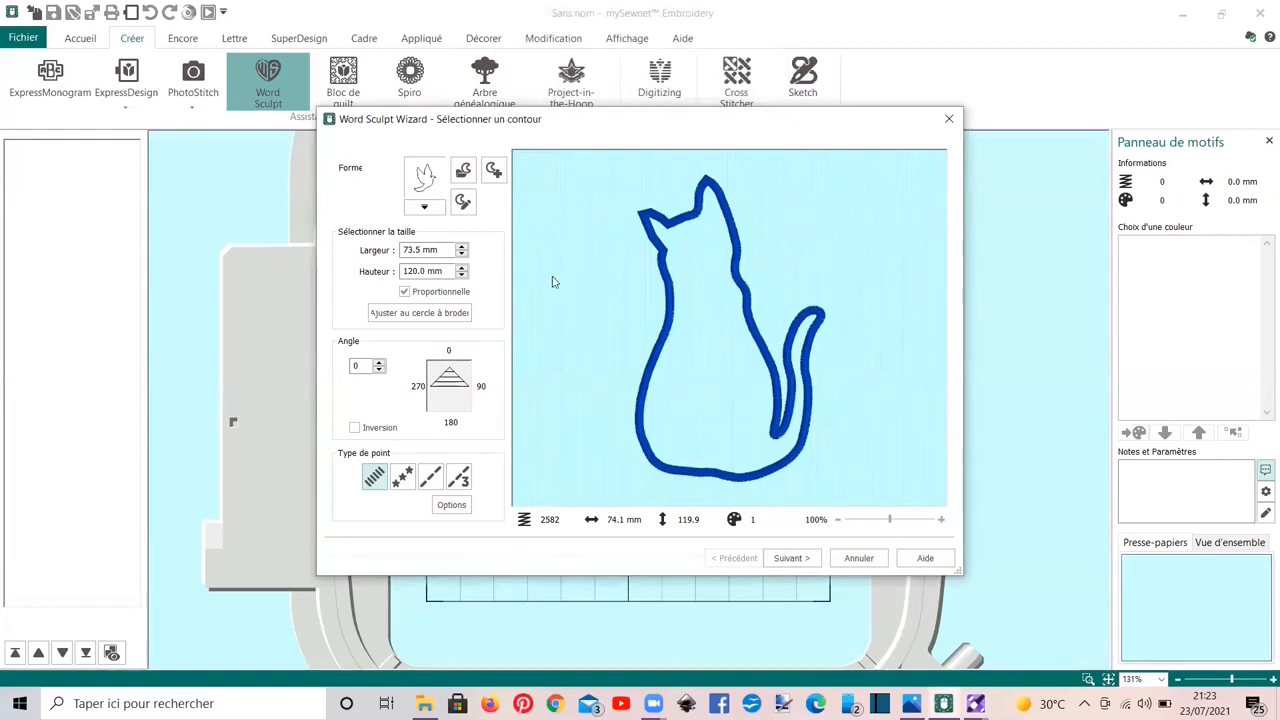
# Load chat 2.ecq from the DESSIN VIDEO > WORD SCULPT folder in Documents as the Word Sculpt outline shape.
pyautogui.click(465, 174)
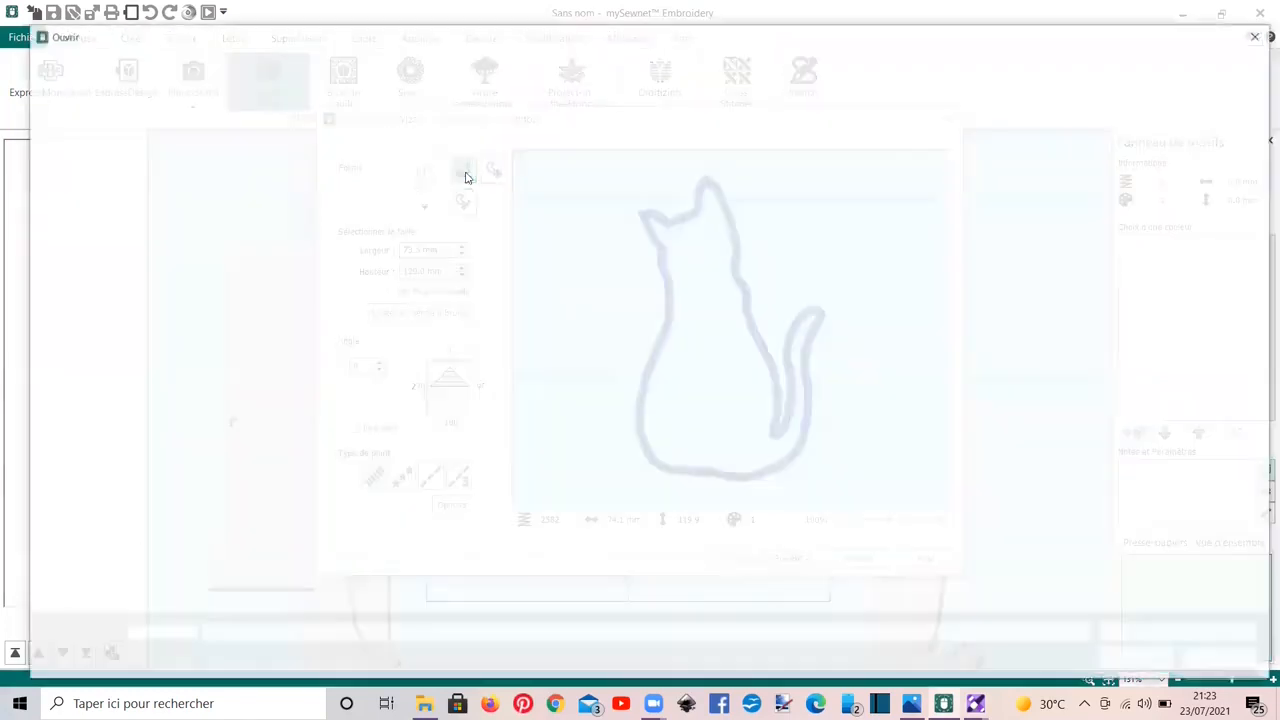
pyautogui.click(93, 171)
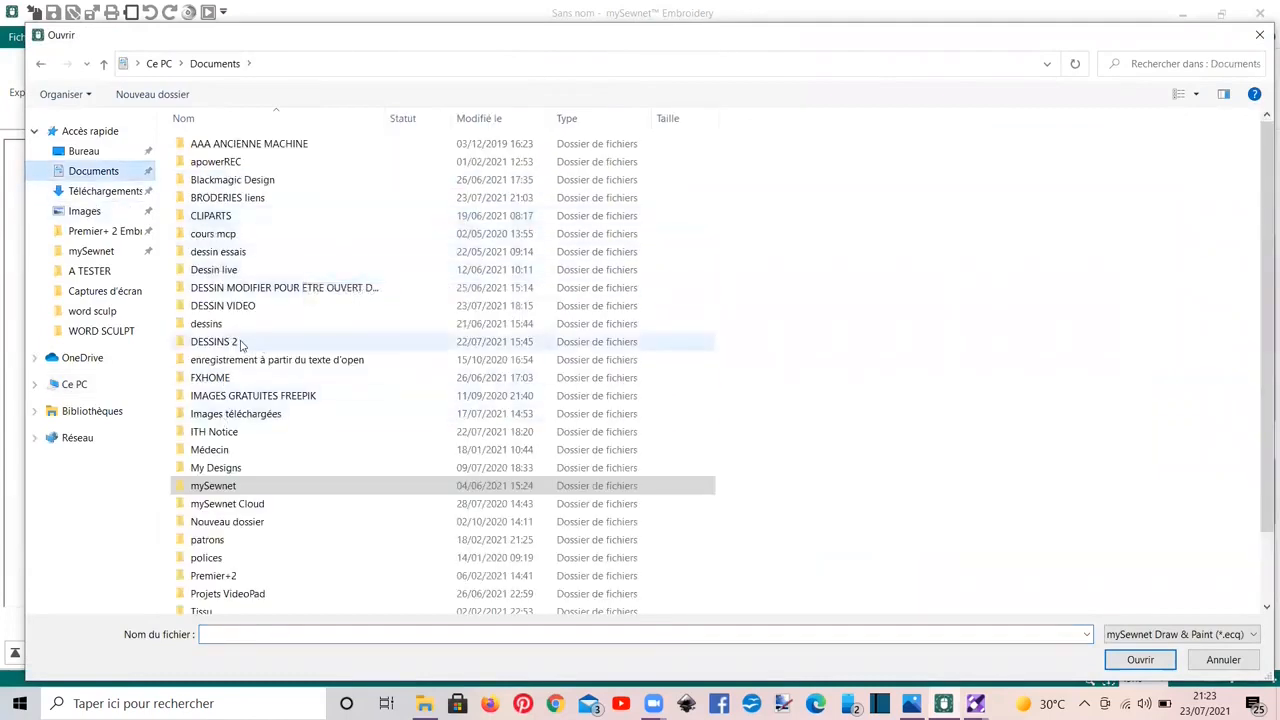
pyautogui.click(241, 343)
pyautogui.doubleClick(241, 343)
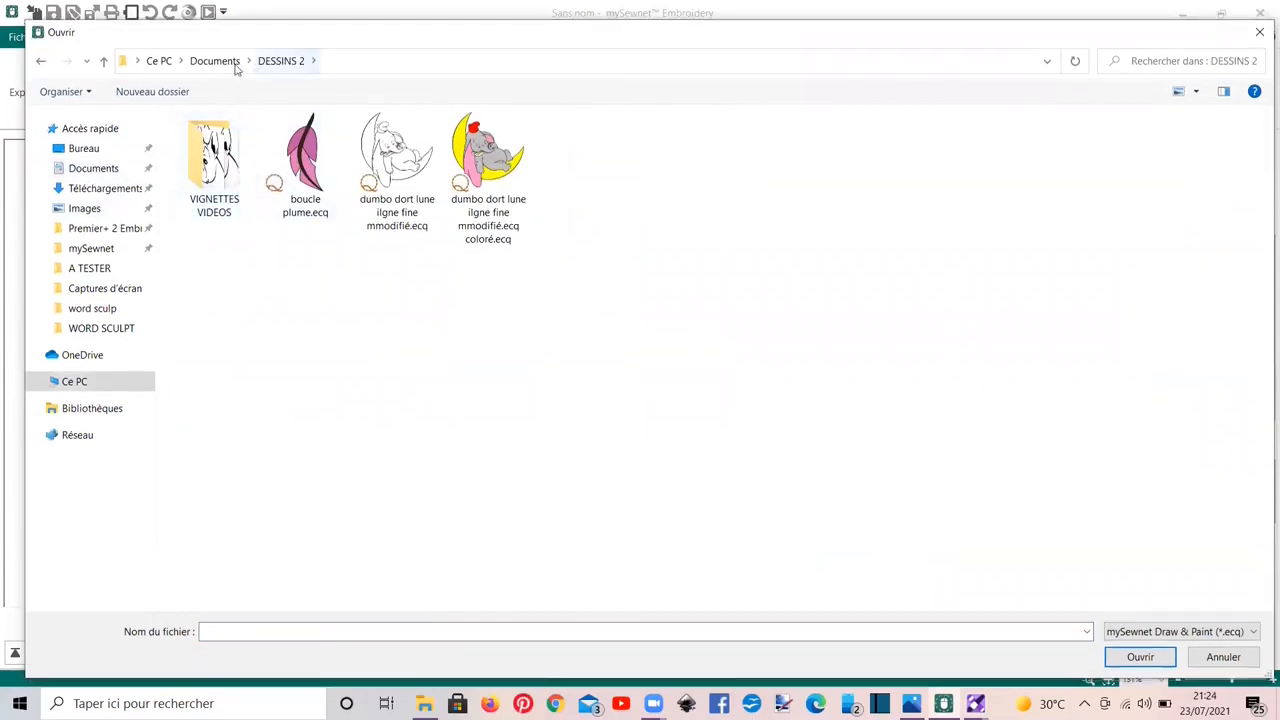
pyautogui.click(226, 62)
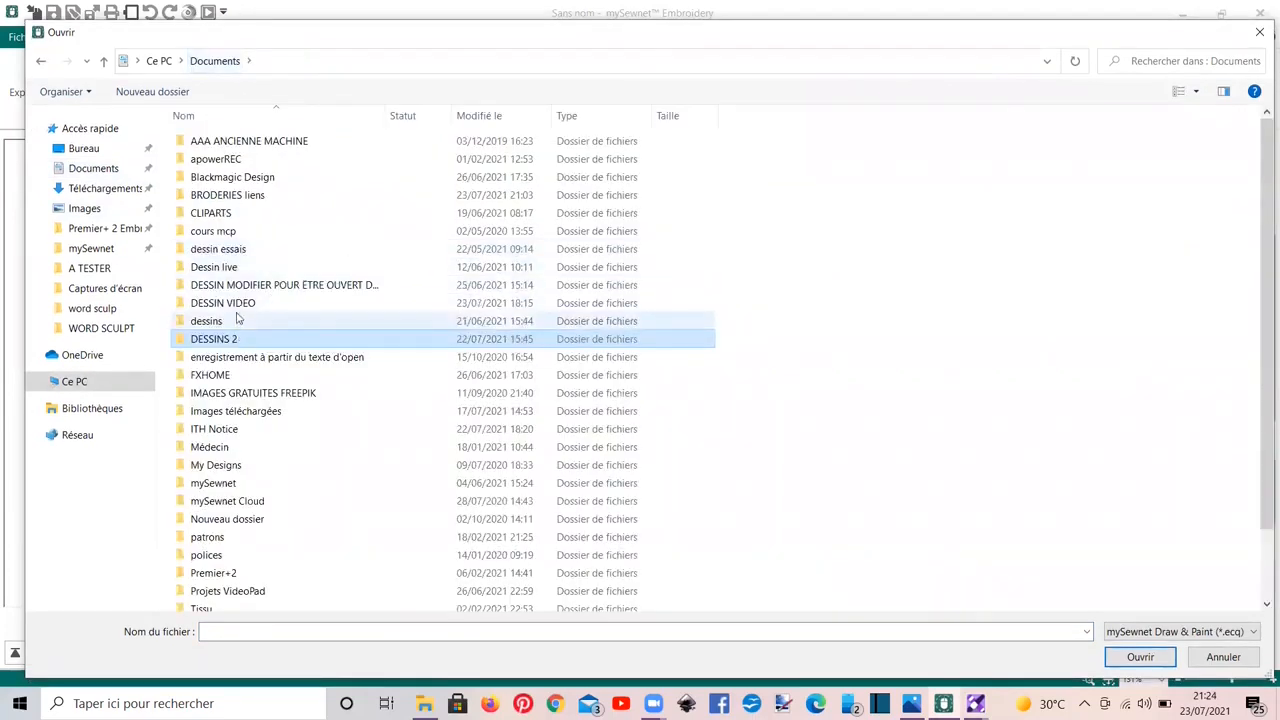
pyautogui.click(240, 305)
pyautogui.doubleClick(240, 304)
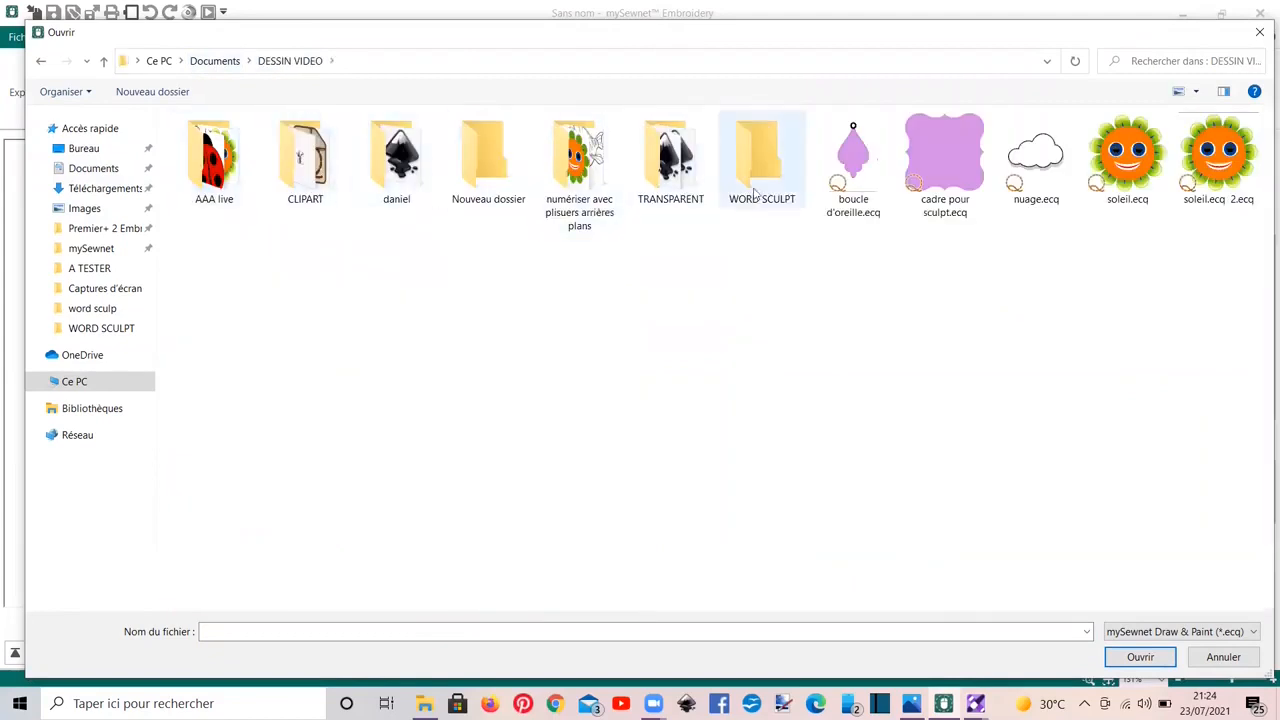
pyautogui.doubleClick(757, 183)
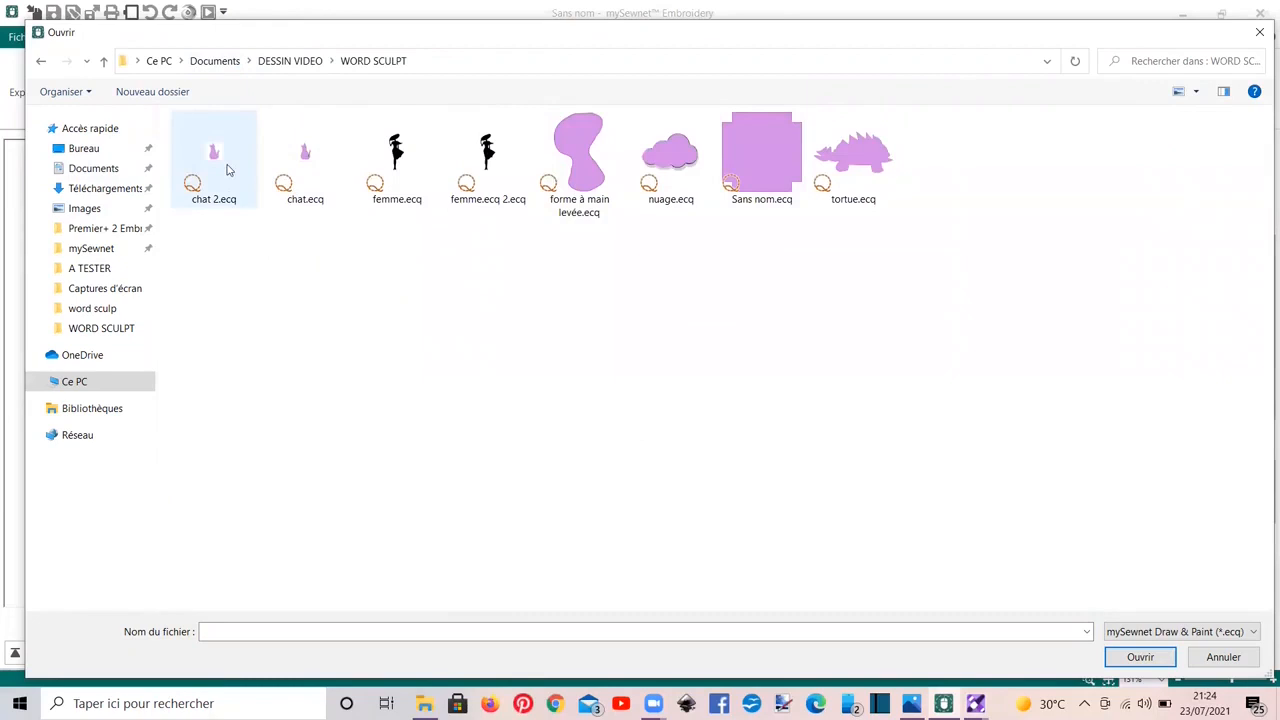
pyautogui.click(227, 170)
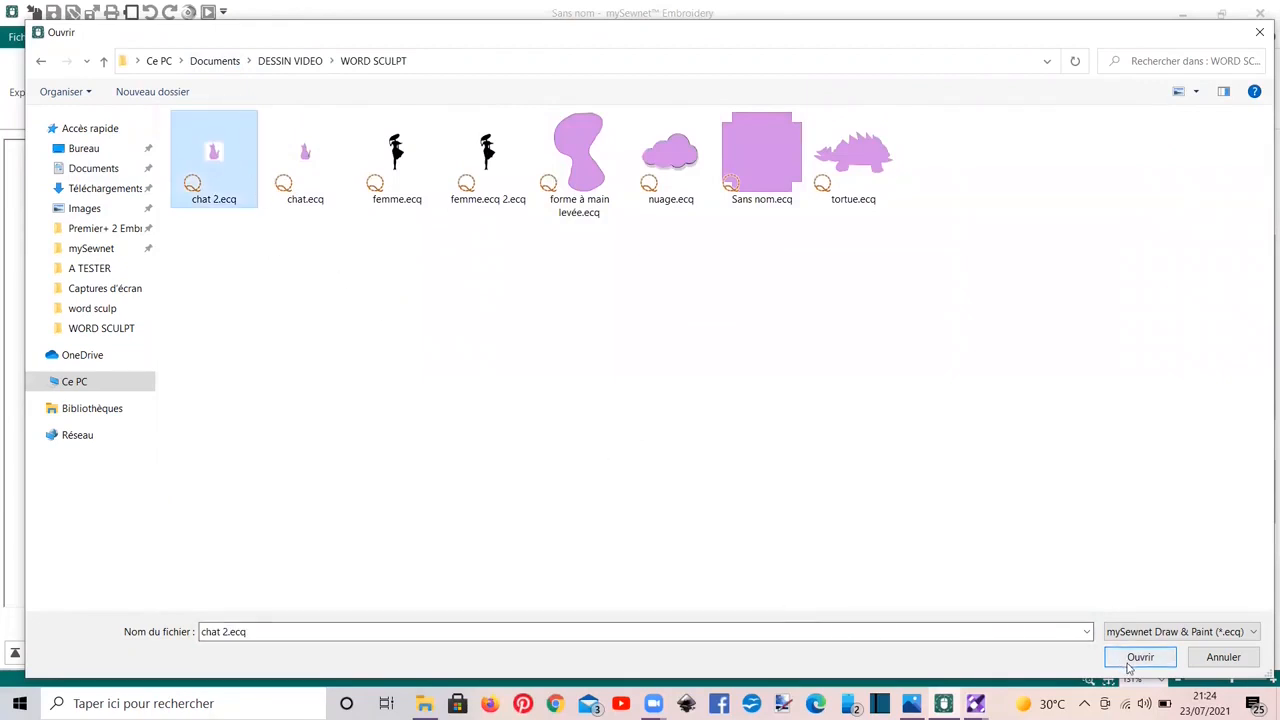
pyautogui.click(1138, 657)
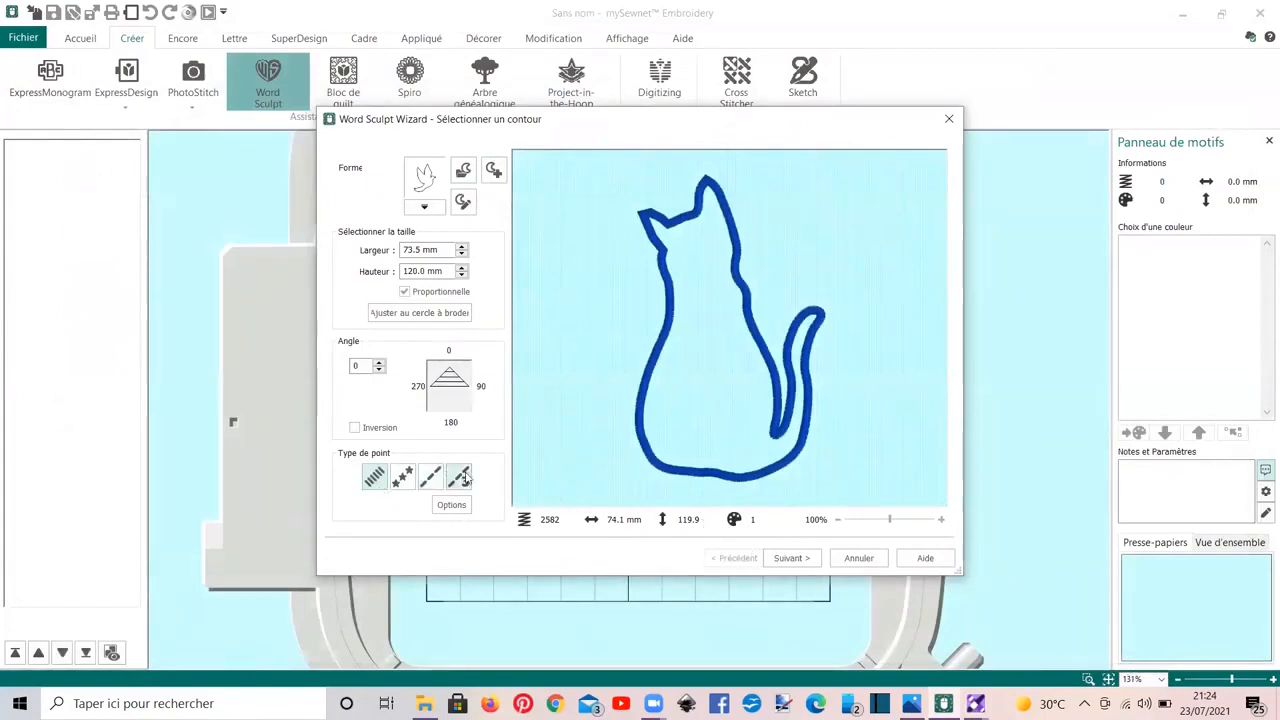
# Edit the loaded cat shape in a maximised Draw & Paint window and start editing its outline points.
pyautogui.click(463, 204)
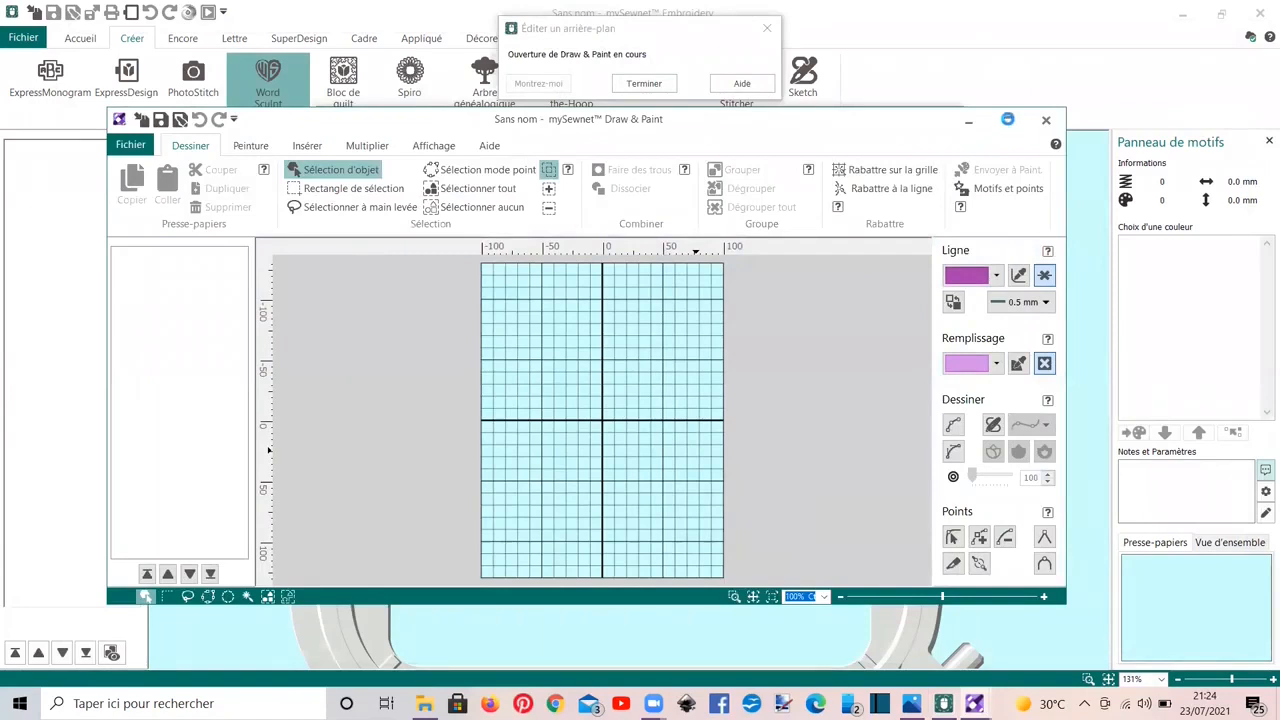
pyautogui.click(1007, 119)
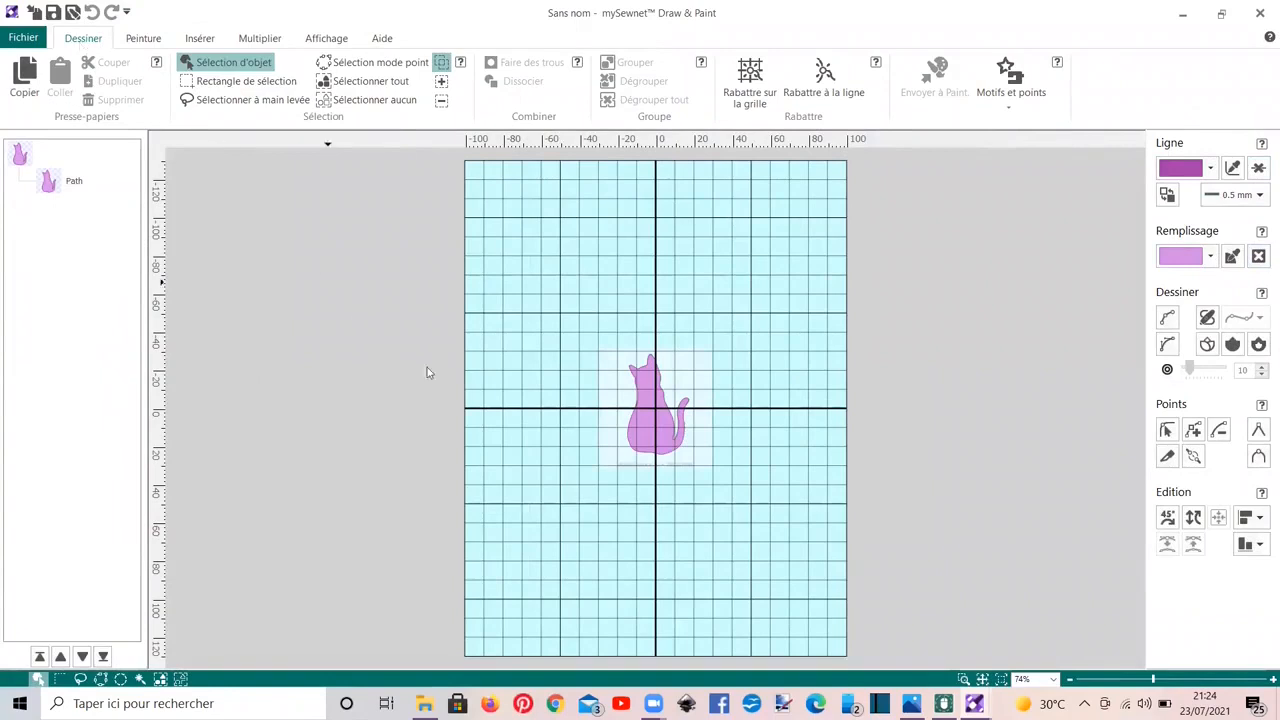
pyautogui.click(963, 679)
pyautogui.moveTo(570, 332); pyautogui.dragTo(745, 510)
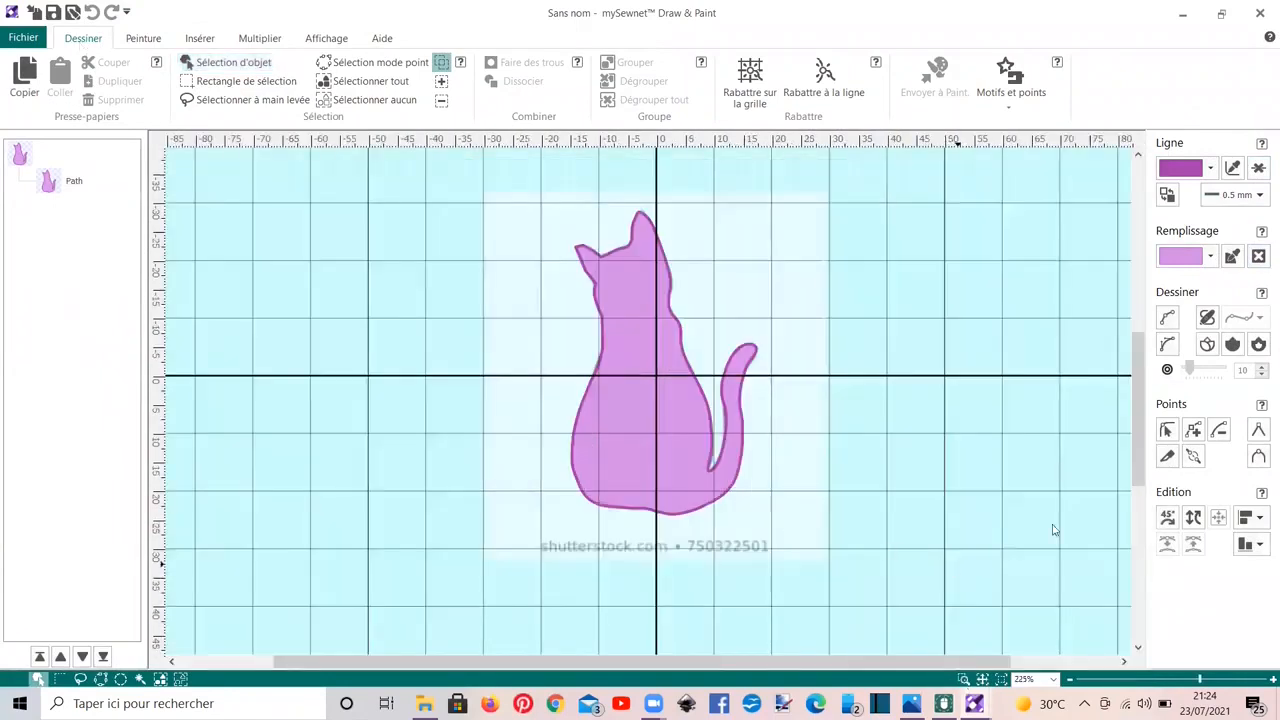
pyautogui.click(1168, 430)
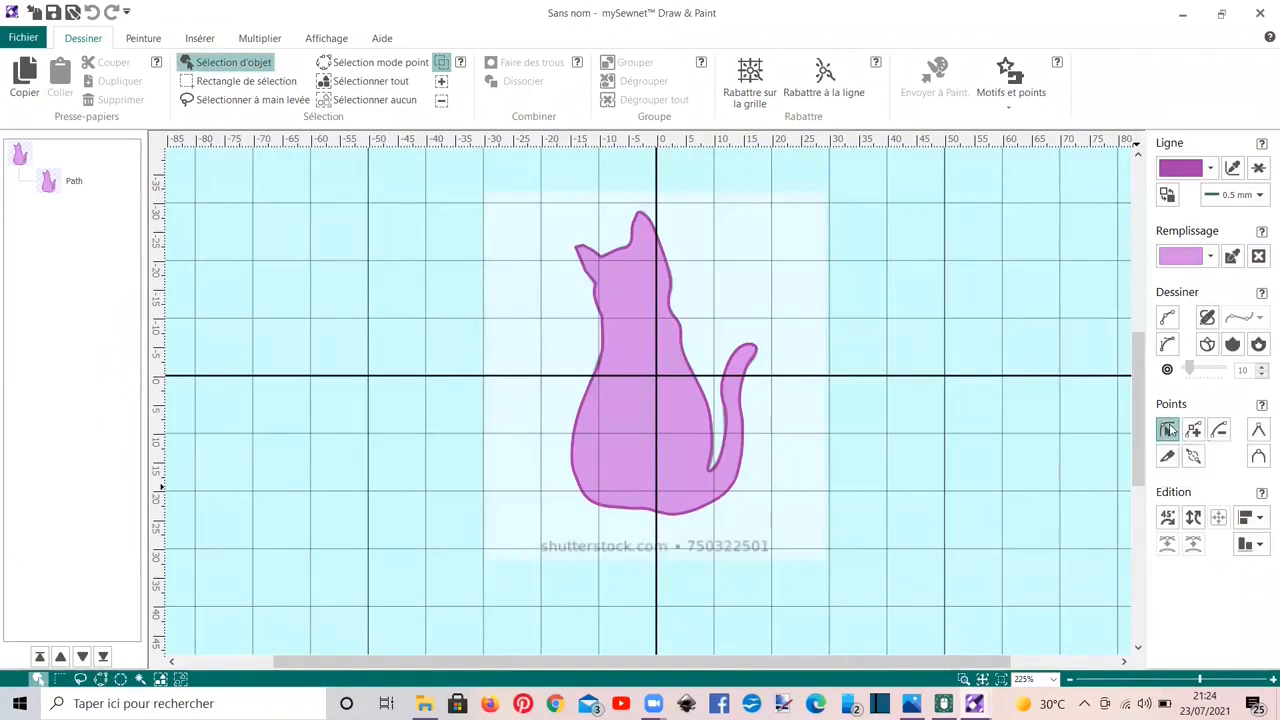
# Reshape the cat's back on the tail side by moving its outline points inward from the shoulder to the lower back.
pyautogui.moveTo(681, 325); pyautogui.dragTo(669, 337)
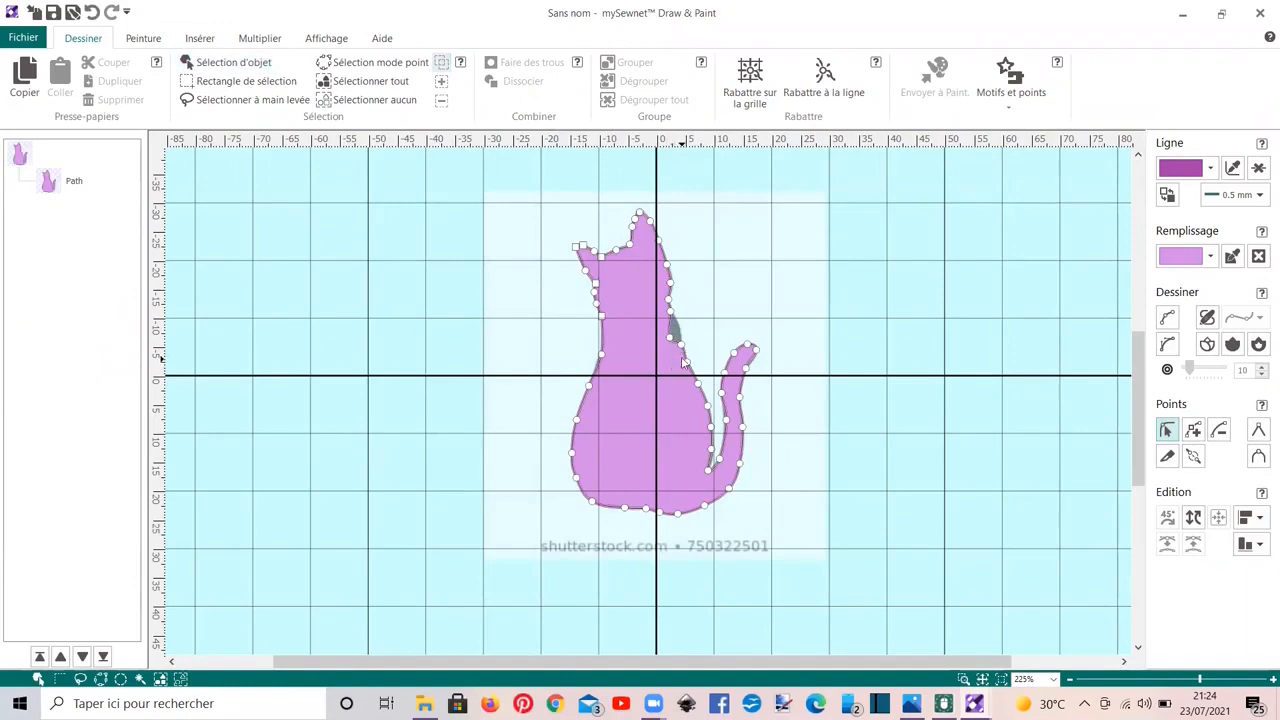
pyautogui.click(682, 346)
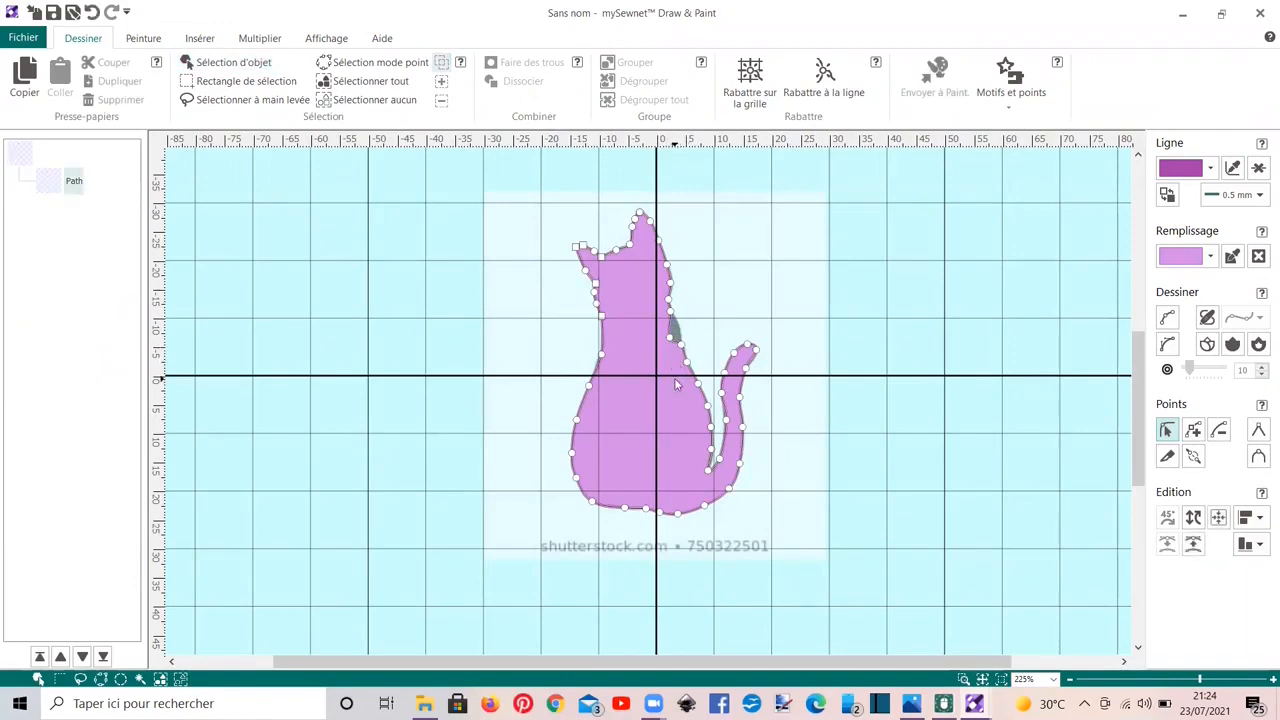
pyautogui.moveTo(679, 358)
pyautogui.mouseDown()
pyautogui.moveTo(665, 384)
pyautogui.moveTo(685, 367)
pyautogui.mouseUp()
pyautogui.moveTo(684, 418); pyautogui.dragTo(699, 396)
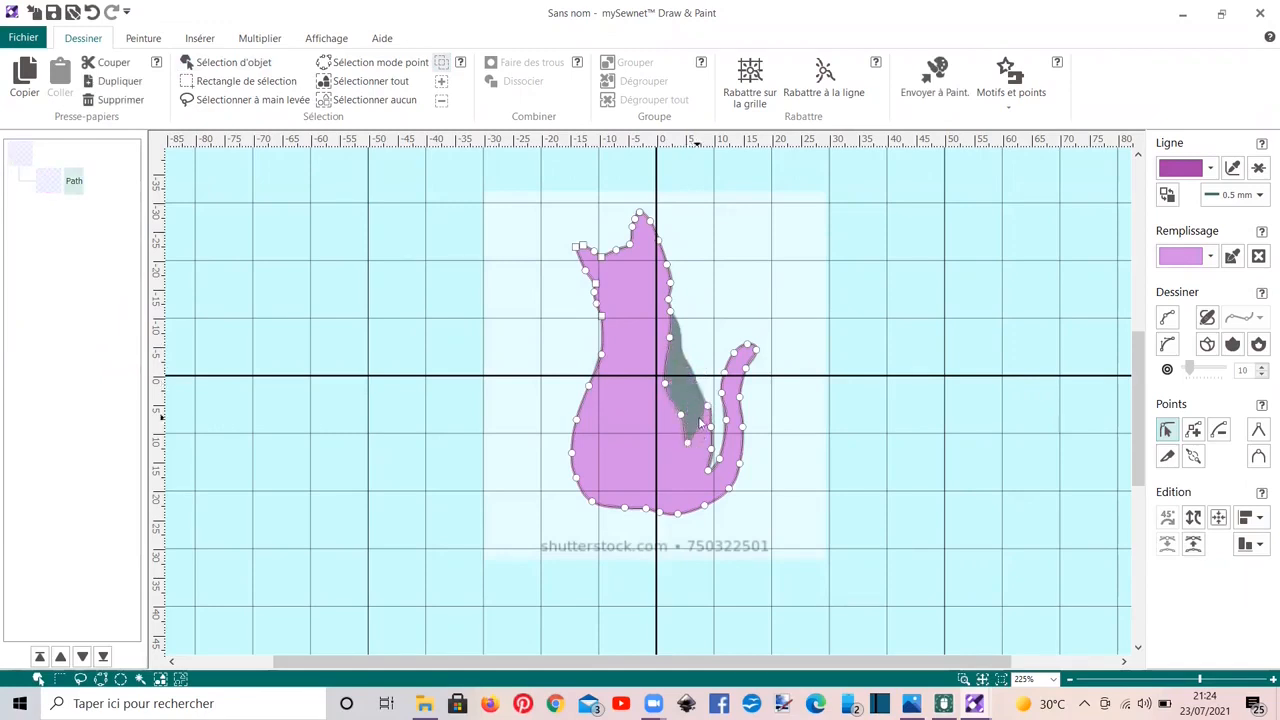
# Pull the tail's tip far outward and move its upper and lower points apart to form a broad, leaf-shaped tail.
pyautogui.moveTo(750, 352); pyautogui.dragTo(873, 326)
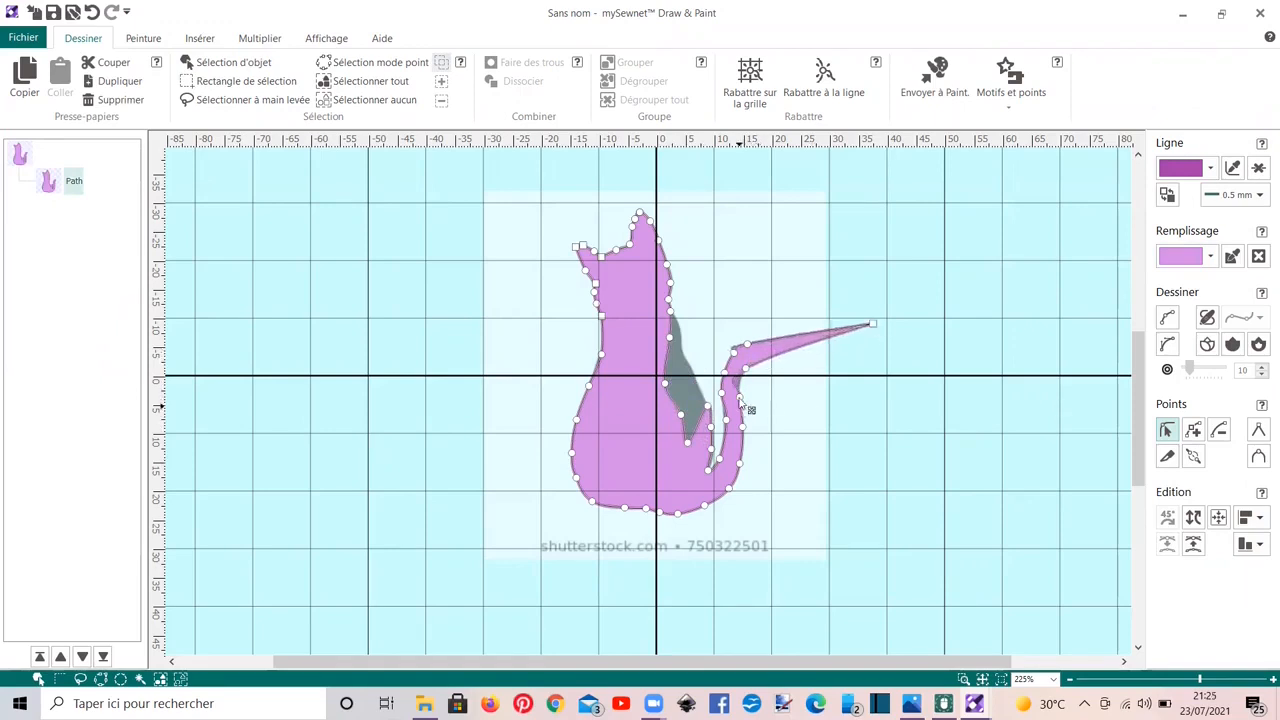
pyautogui.moveTo(746, 347); pyautogui.dragTo(790, 290)
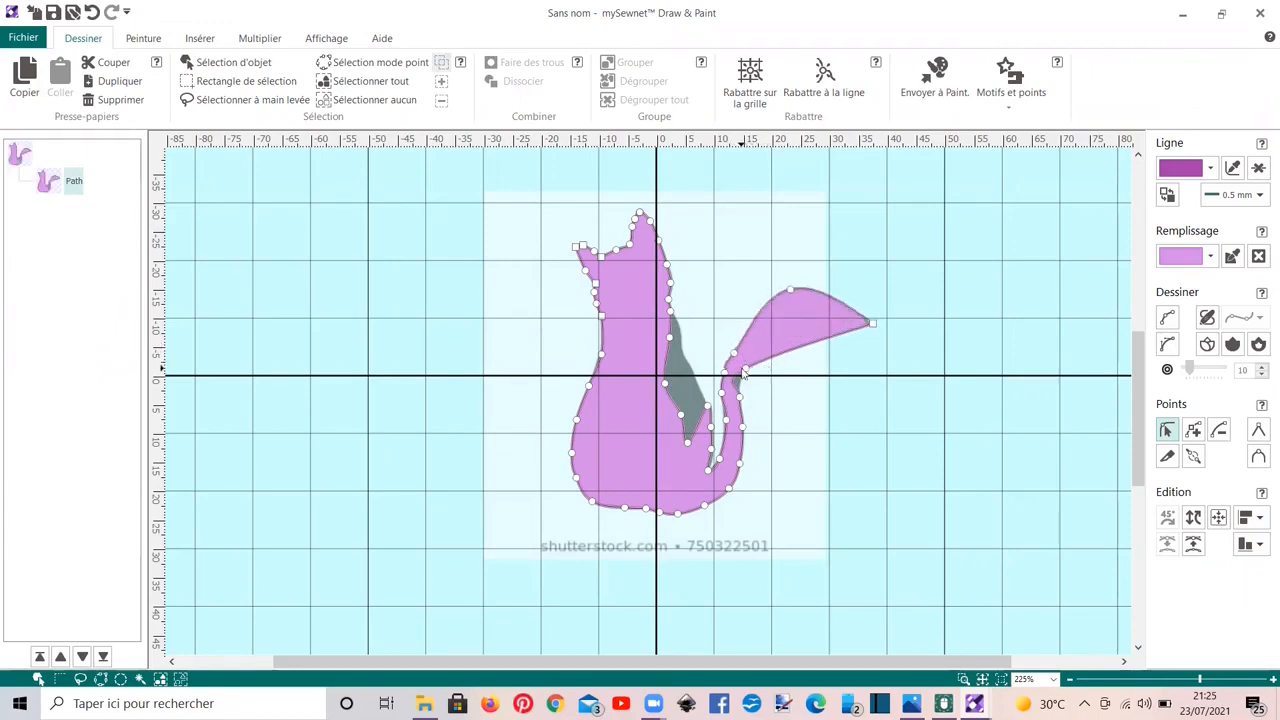
pyautogui.moveTo(744, 371); pyautogui.dragTo(808, 392)
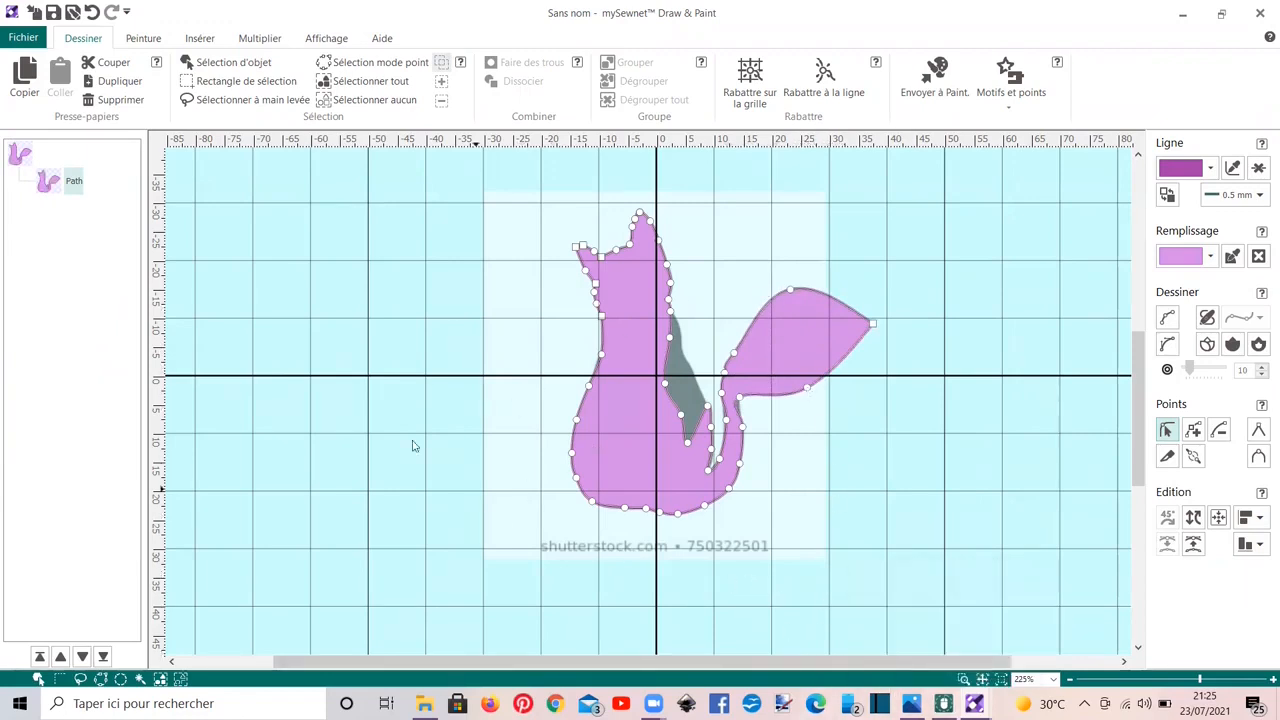
# Save the reshaped cat under the new name chat 2.modifié in the WORD SCULPT folder.
pyautogui.click(12, 41)
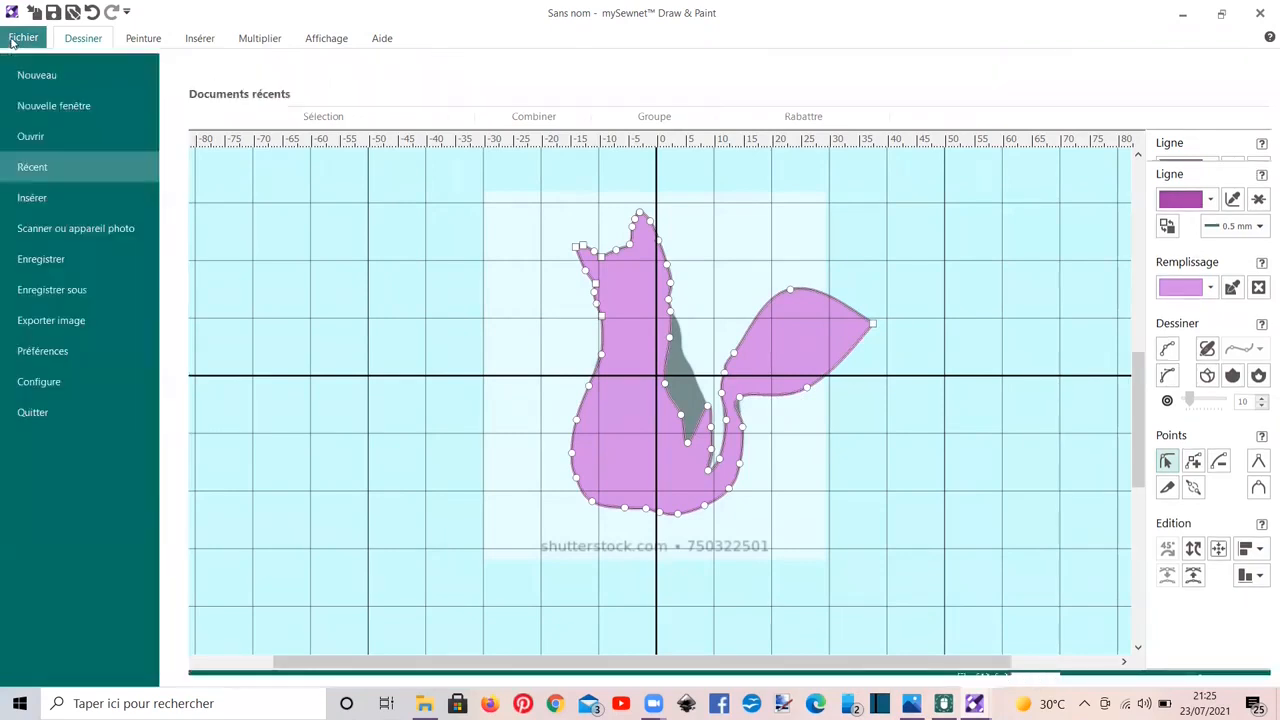
pyautogui.click(54, 289)
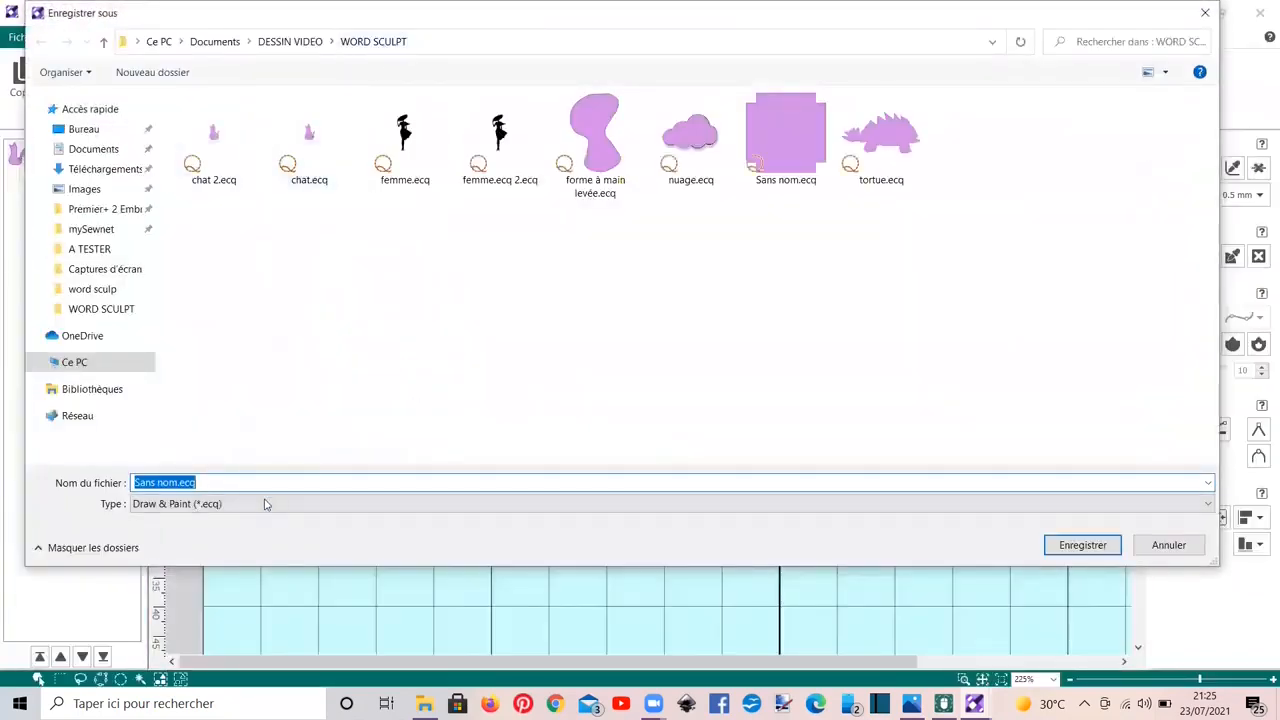
pyautogui.click(220, 166)
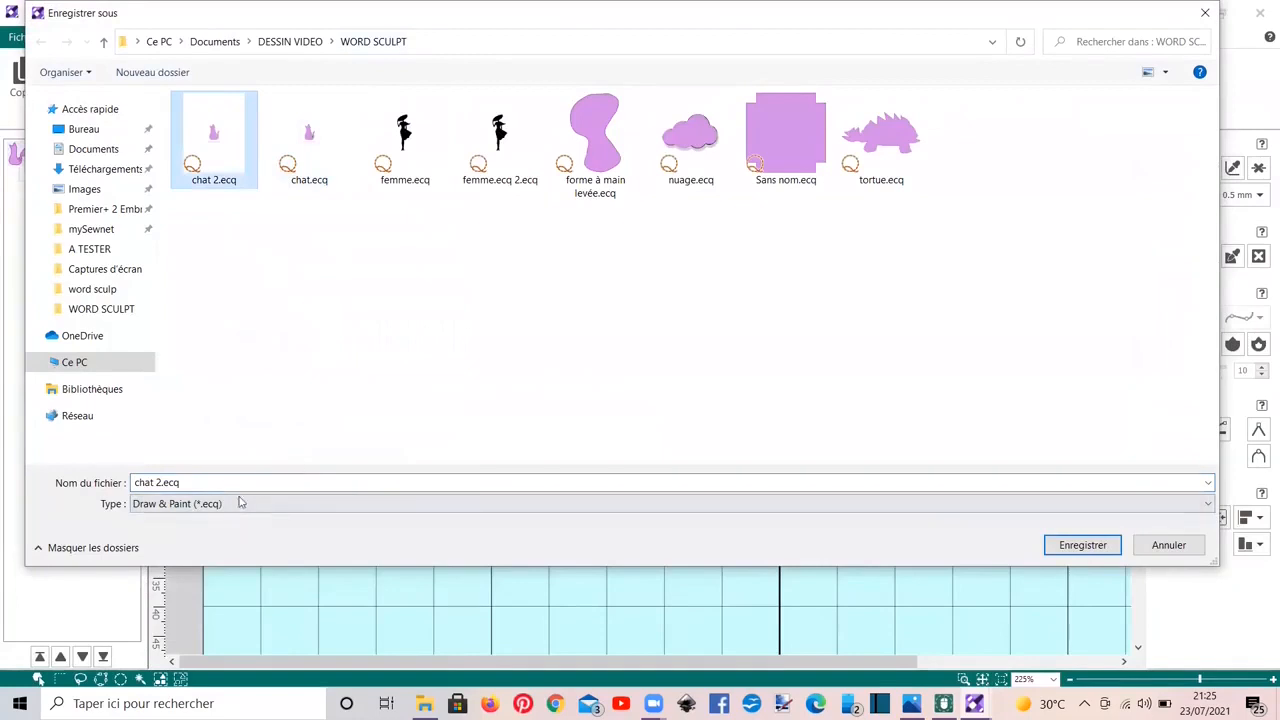
pyautogui.click(205, 483)
pyautogui.click(208, 480)
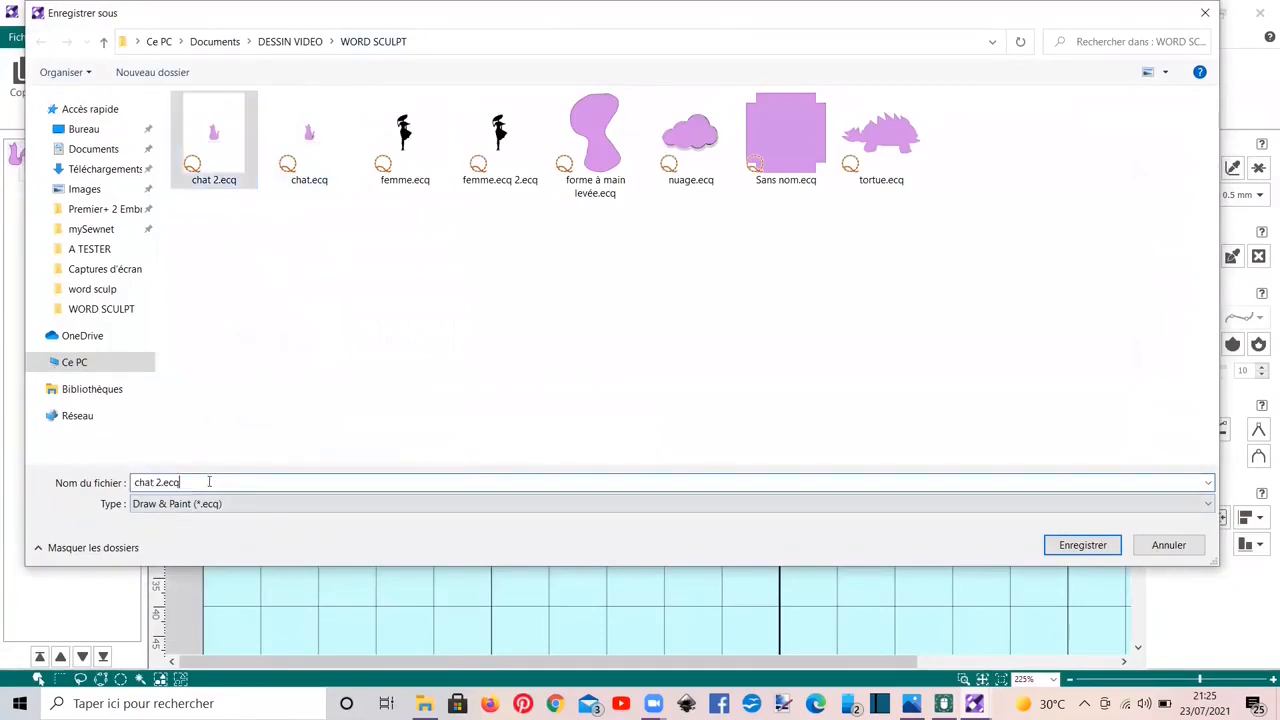
pyautogui.press('BackSpace')
pyautogui.press('BackSpace')
pyautogui.press('BackSpace')
pyautogui.write('modifié')
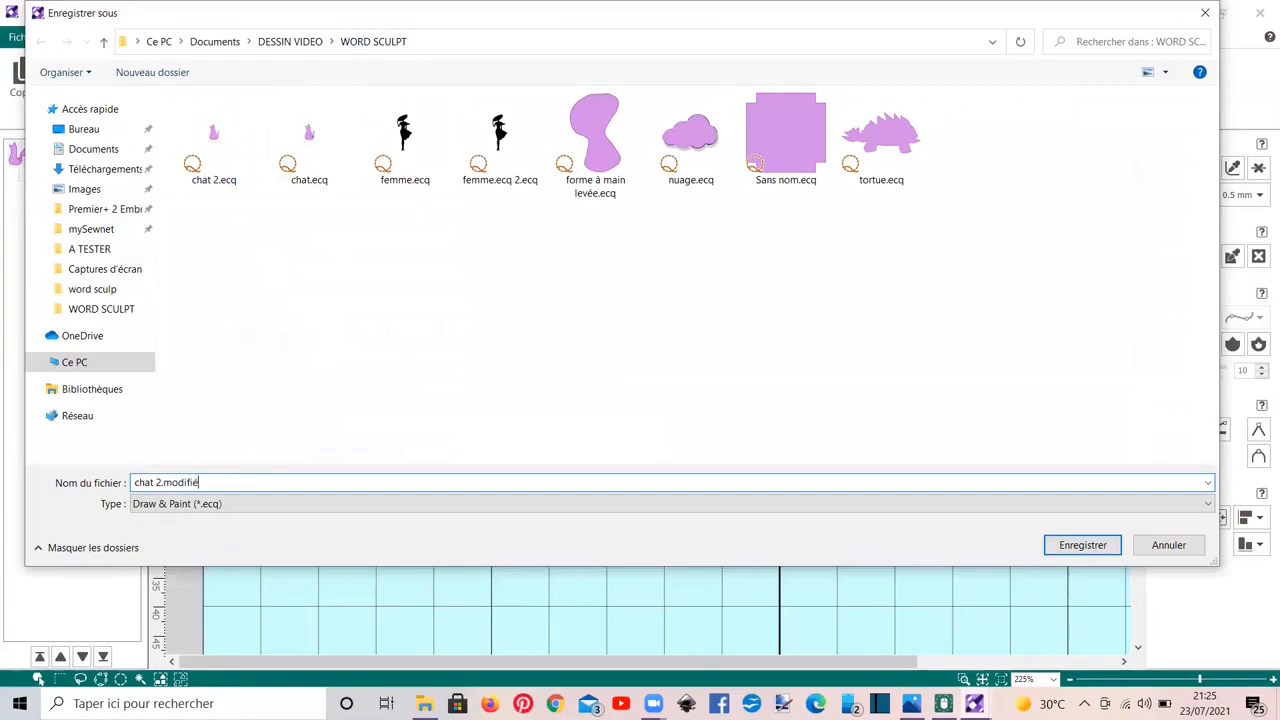
pyautogui.press('Return')
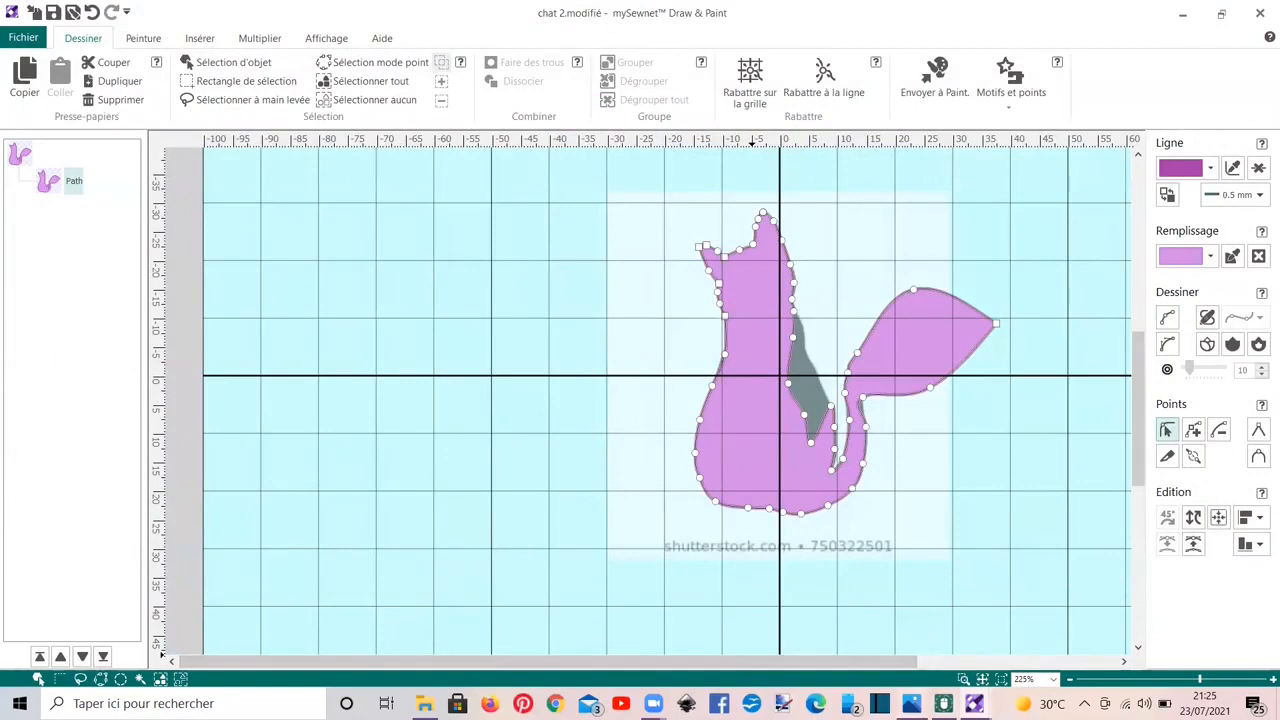
# Switch to mySewnet Embroidery and finish the background editing of the reshaped cat.
pyautogui.moveTo(943, 703)
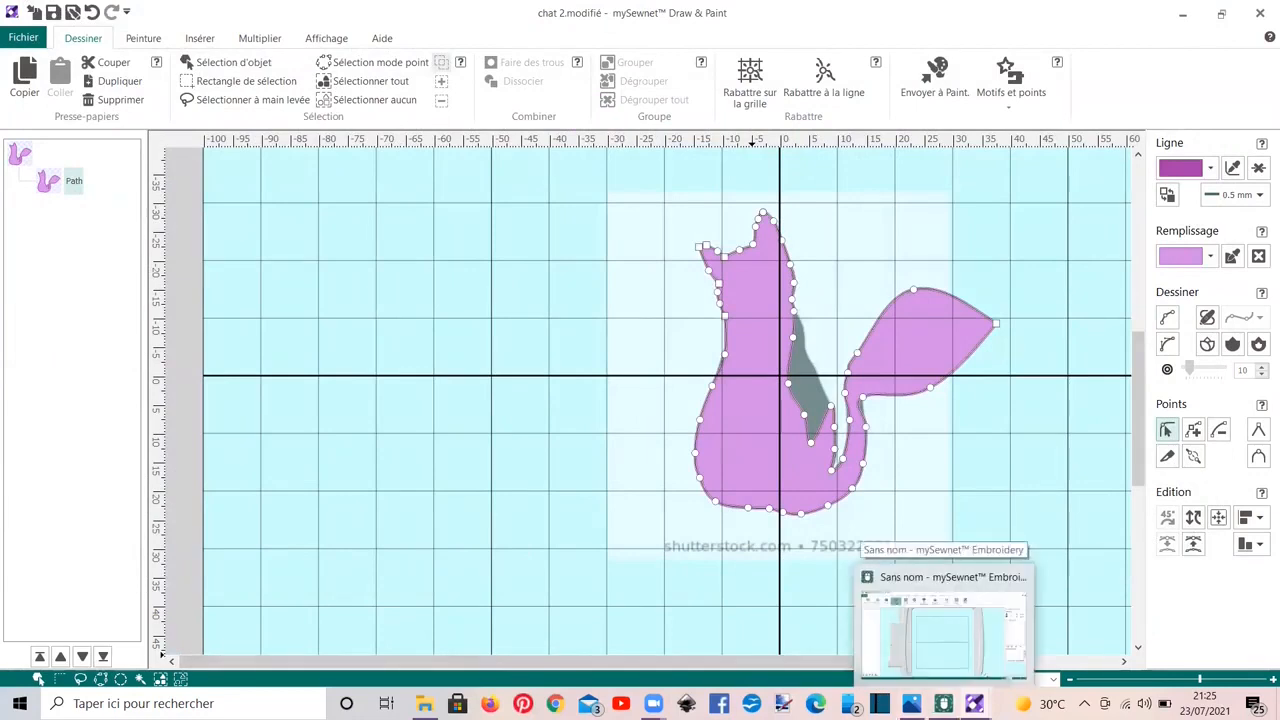
pyautogui.click(953, 660)
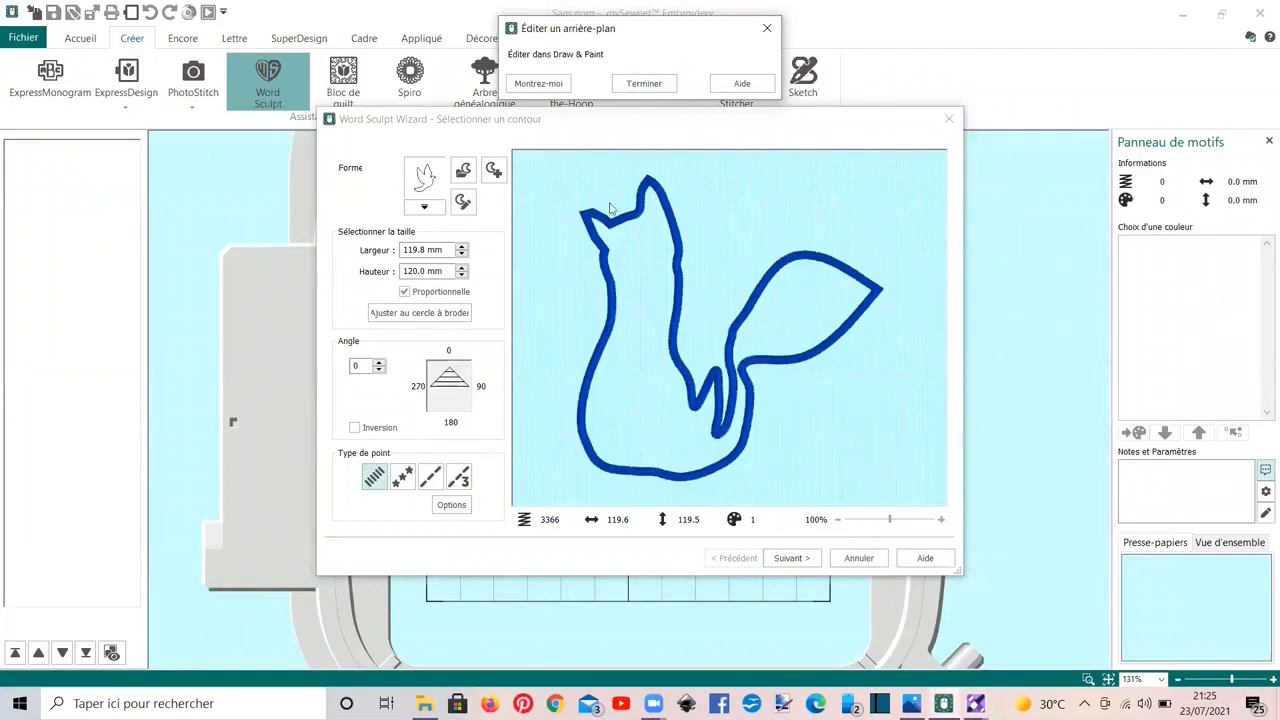
pyautogui.click(644, 84)
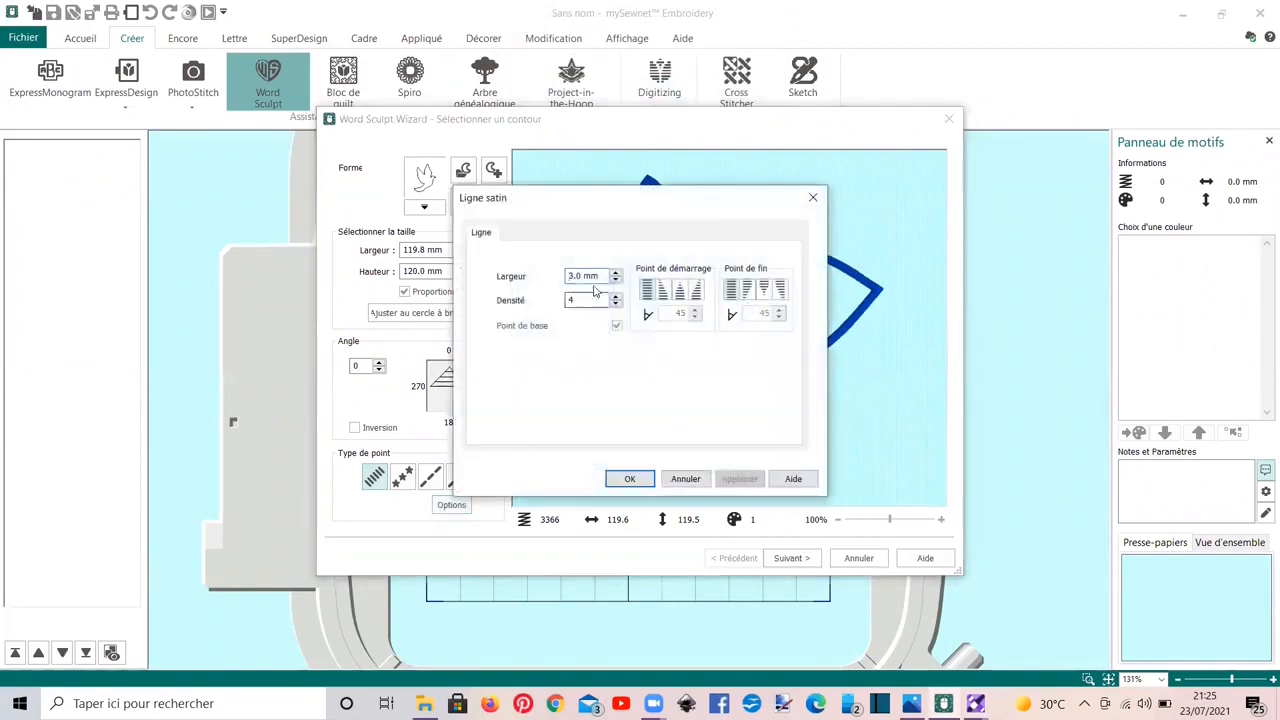
# Set the satin line width of the cat outline to 2.5 mm.
pyautogui.click(615, 281)
pyautogui.click(615, 281)
pyautogui.click(615, 281)
pyautogui.click(615, 281)
pyautogui.click(616, 281)
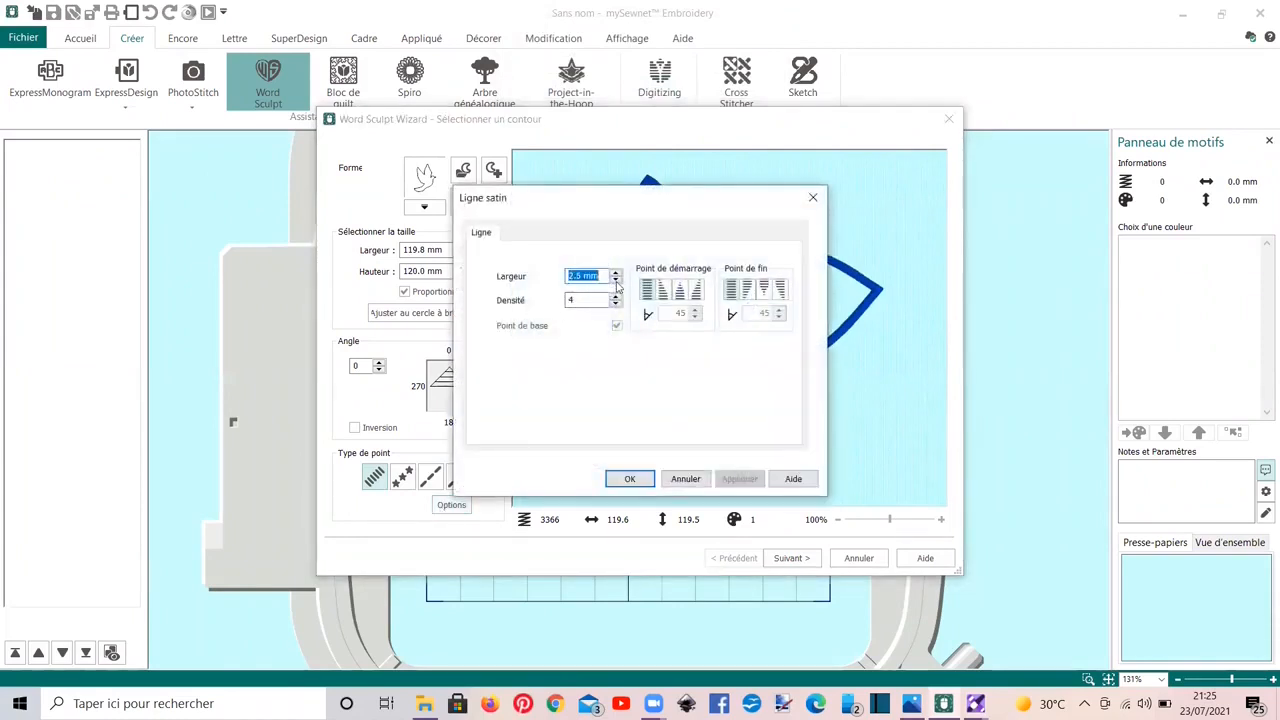
pyautogui.click(628, 479)
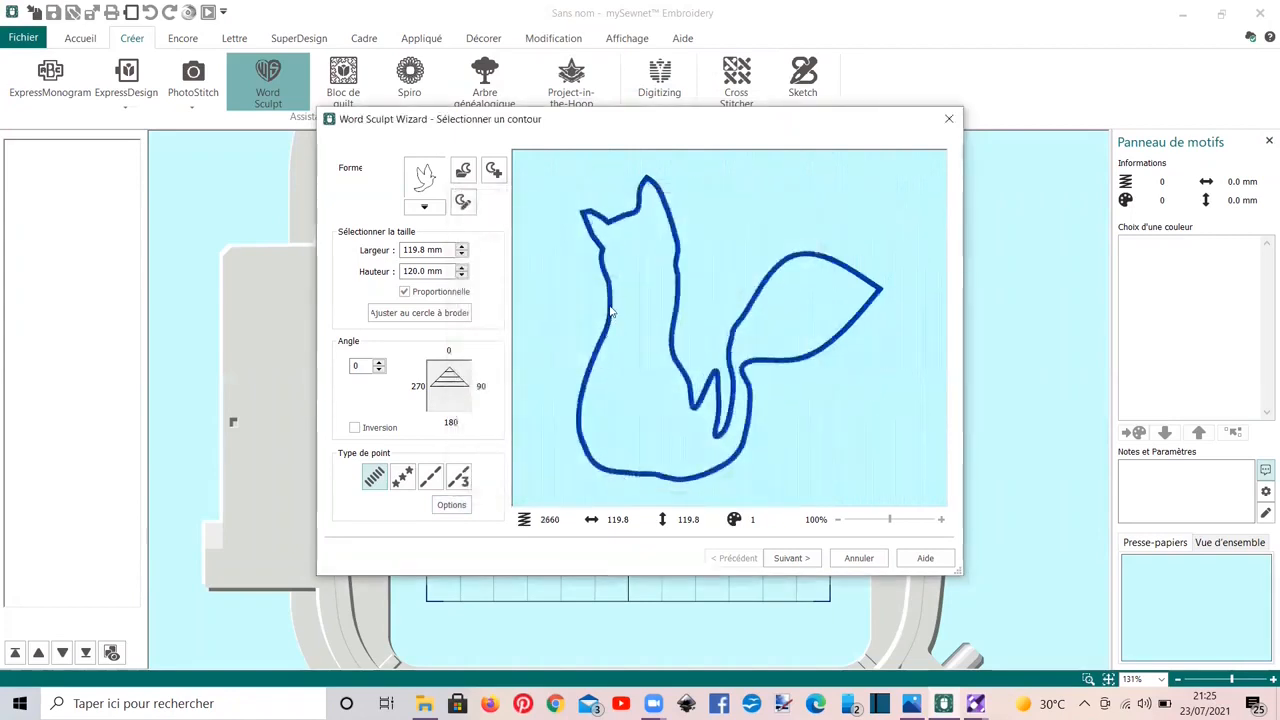
# Advance the wizard to the word selection page, and switch to Photos to view the Word Sculpt example shapes picture.
pyautogui.click(784, 562)
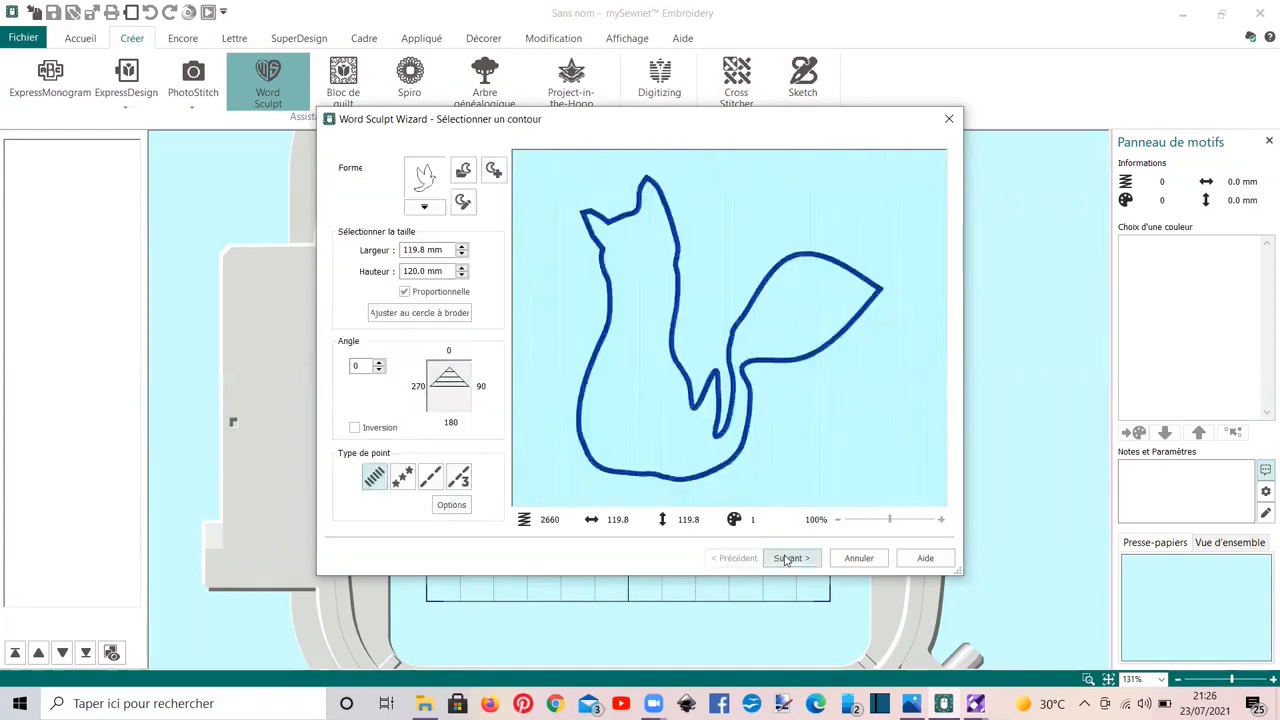
pyautogui.click(787, 560)
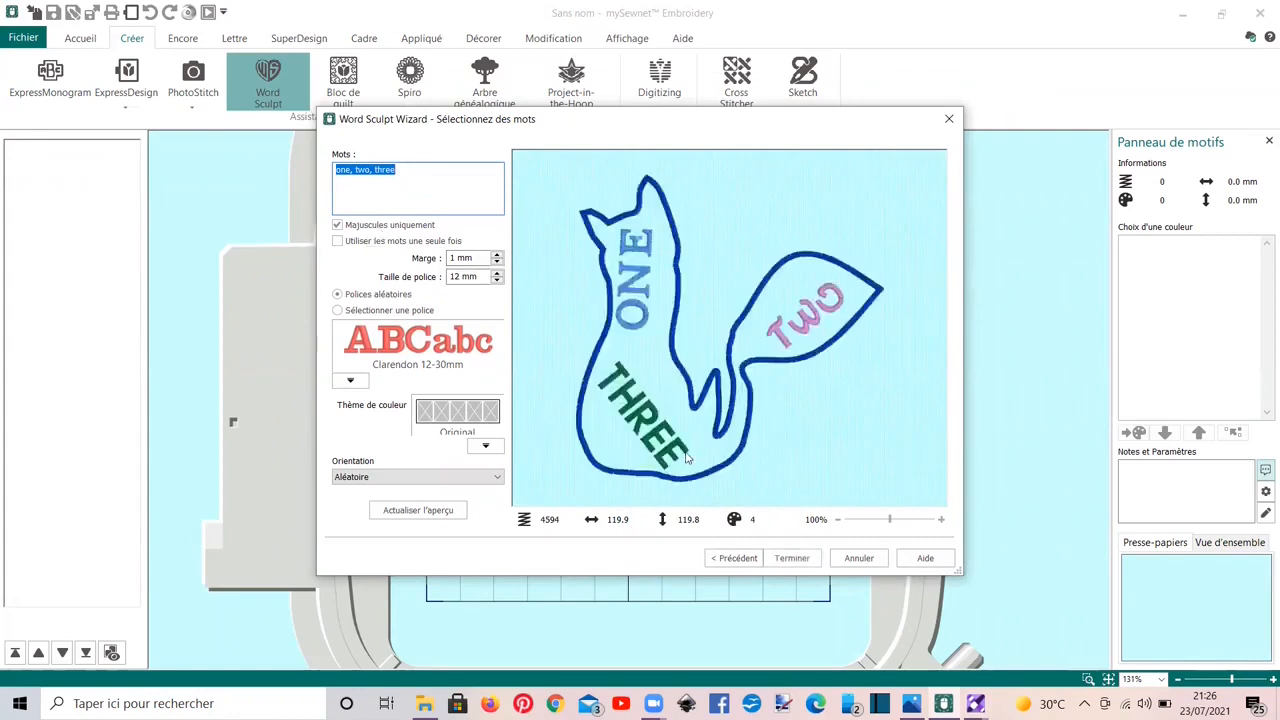
pyautogui.click(911, 704)
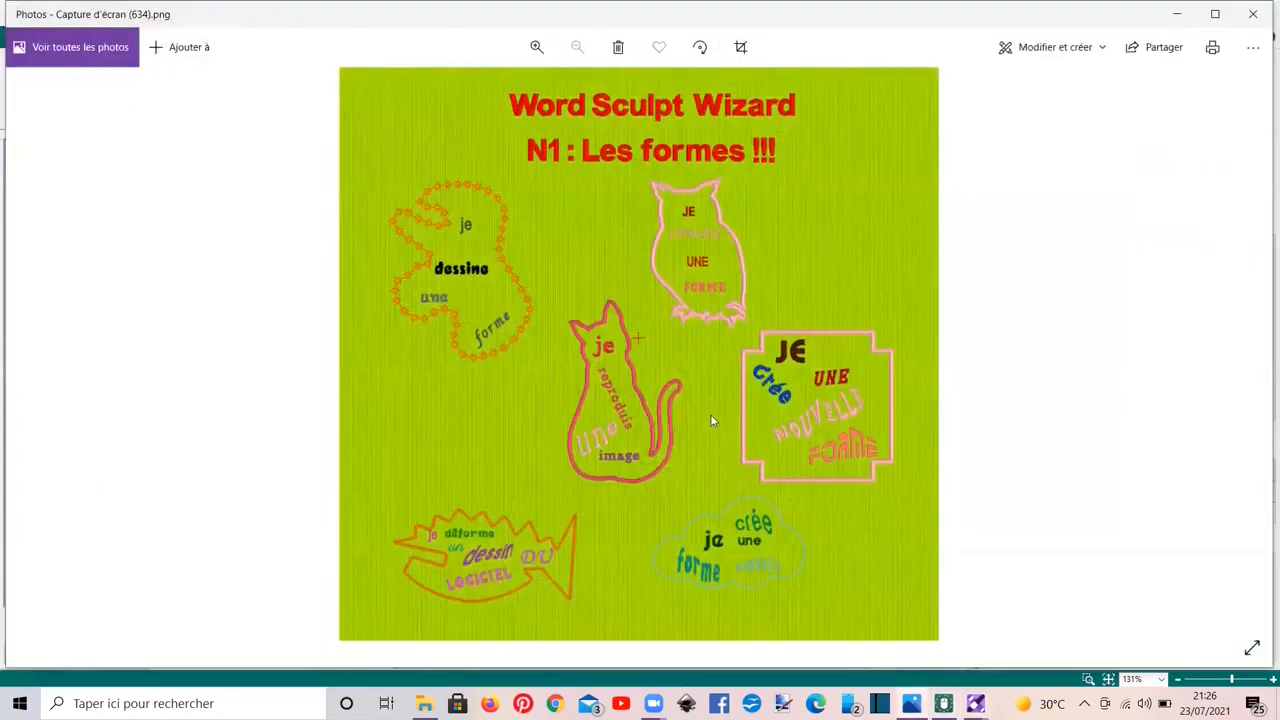